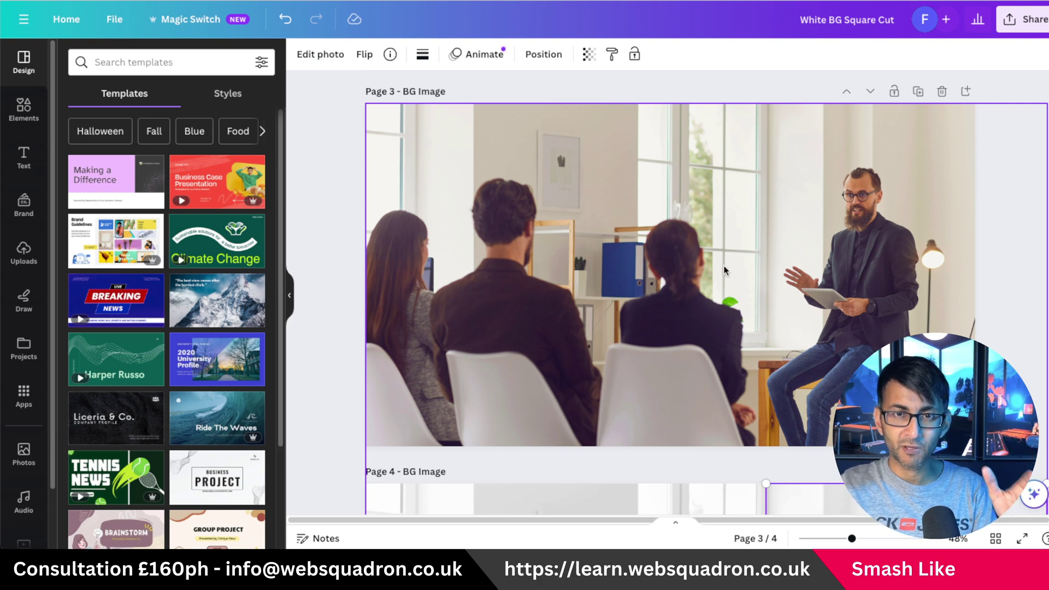
Step: Move the seated man's colour cutout on page 4 aside to reveal the greyscale photo, and return it to its original place
left_click(1045, 312)
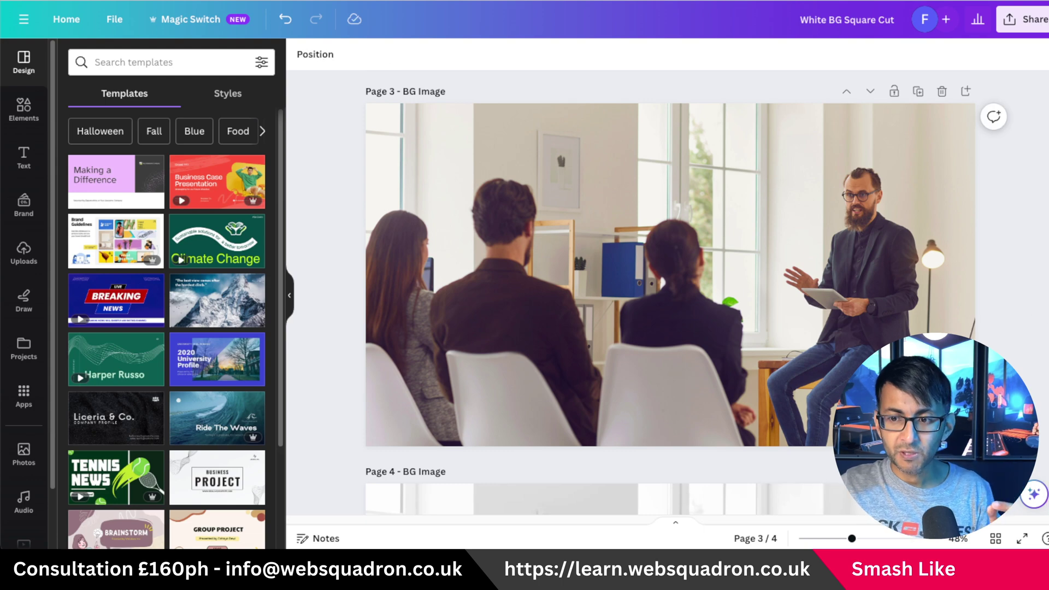
scroll(1045, 313, "down", 1)
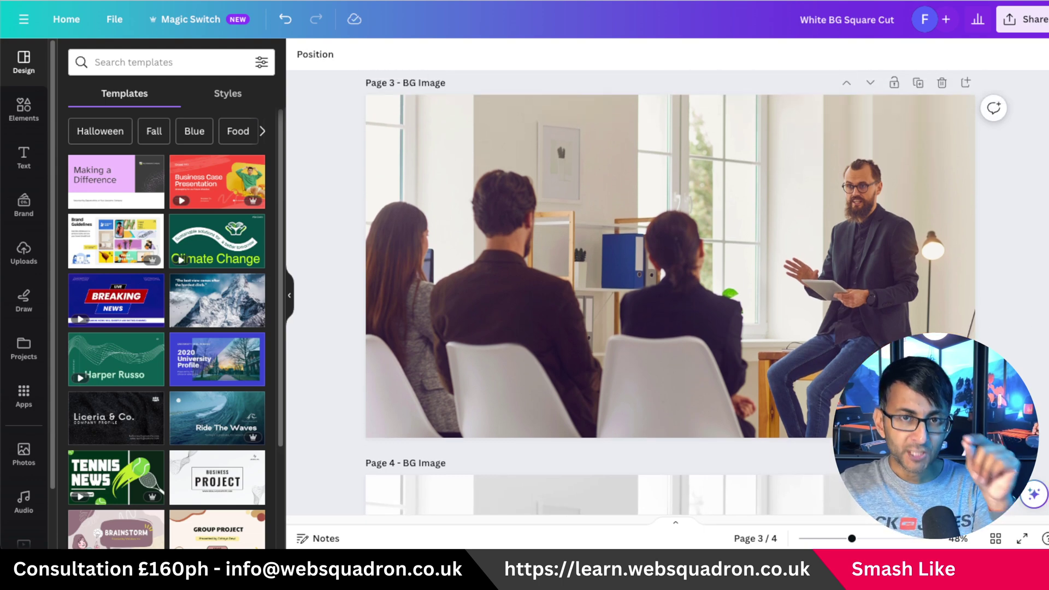
scroll(670, 294, "down", 5)
left_click(877, 312)
left_click_drag(877, 311, 809, 342)
left_click(515, 284)
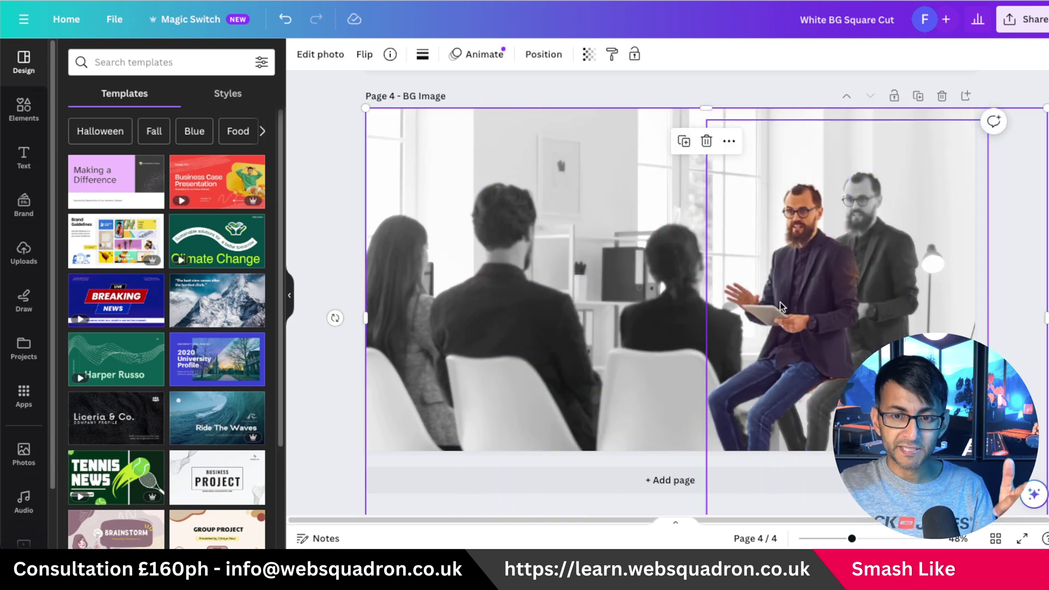
key("ctrl+z")
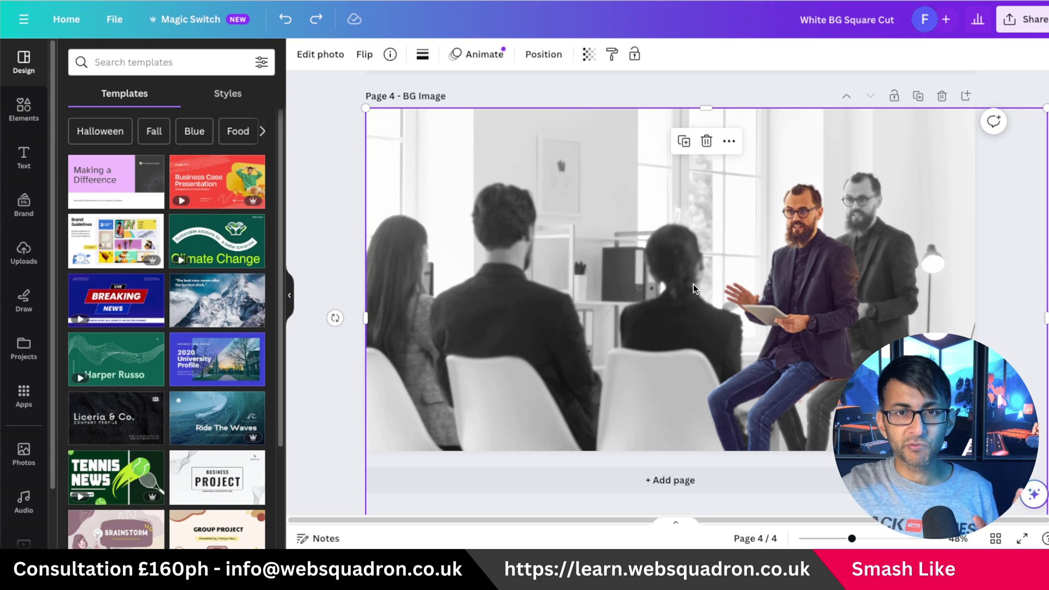
left_click_drag(787, 290, 860, 282)
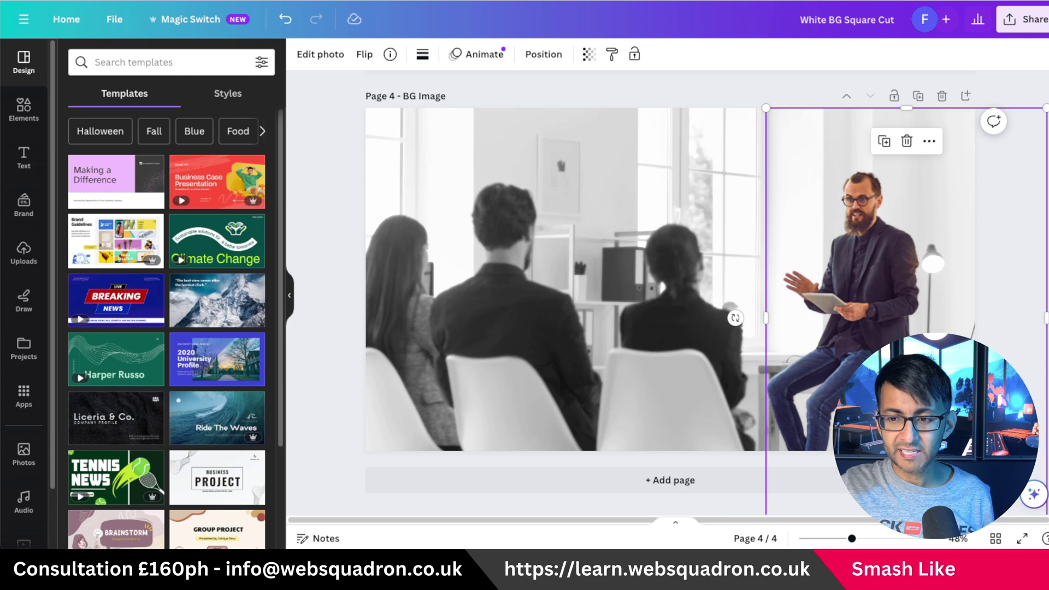
Step: Review the design's pages, from the photo backgrounds on pages 3 and 4 to the coloured blocks on page 1
scroll(670, 295, "up", 5)
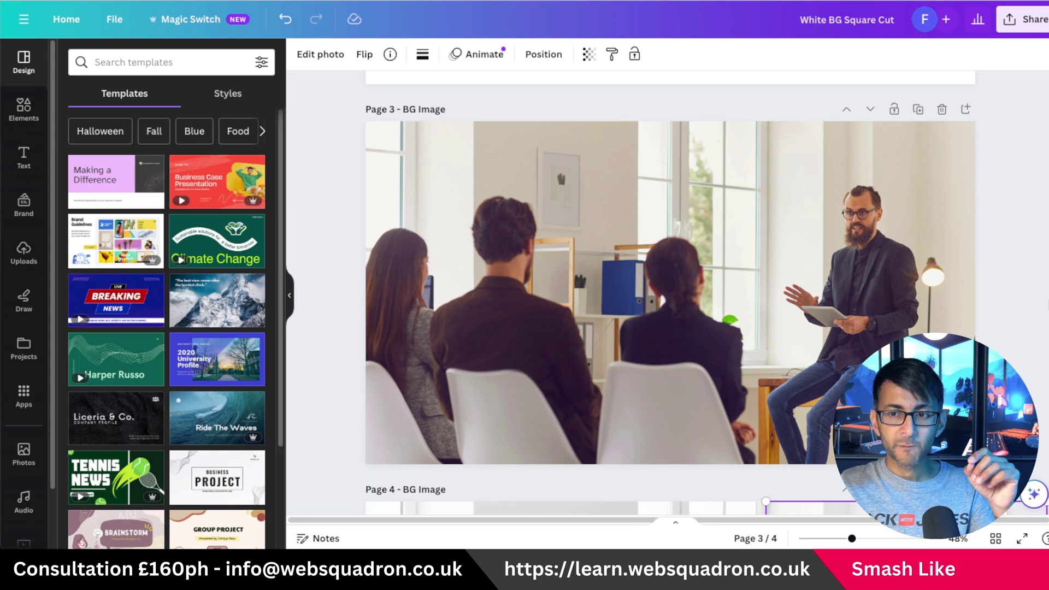
scroll(705, 293, "down", 6)
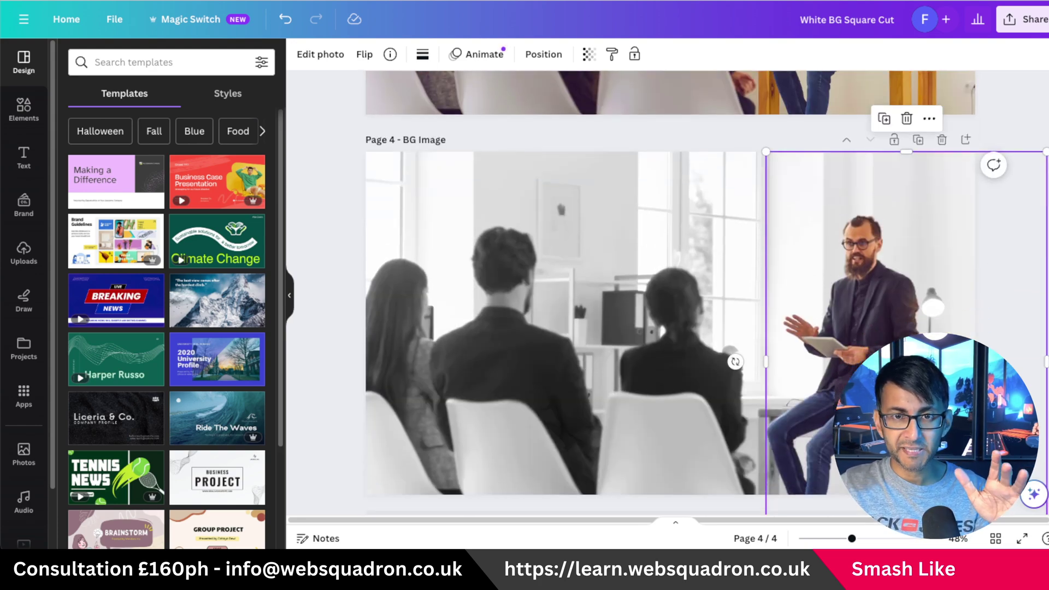
scroll(705, 293, "up", 15)
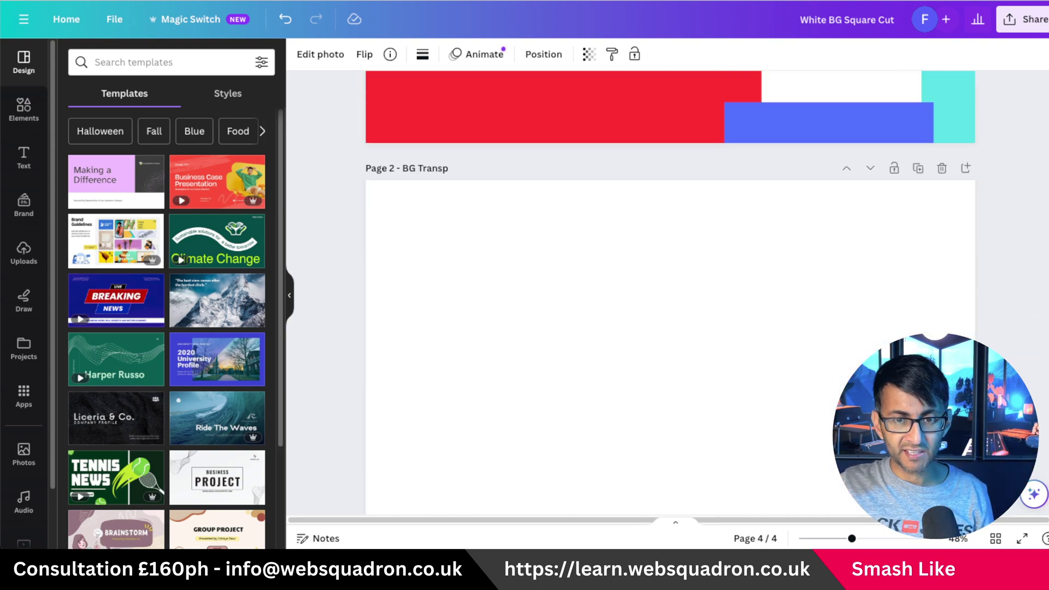
scroll(576, 293, "up", 3)
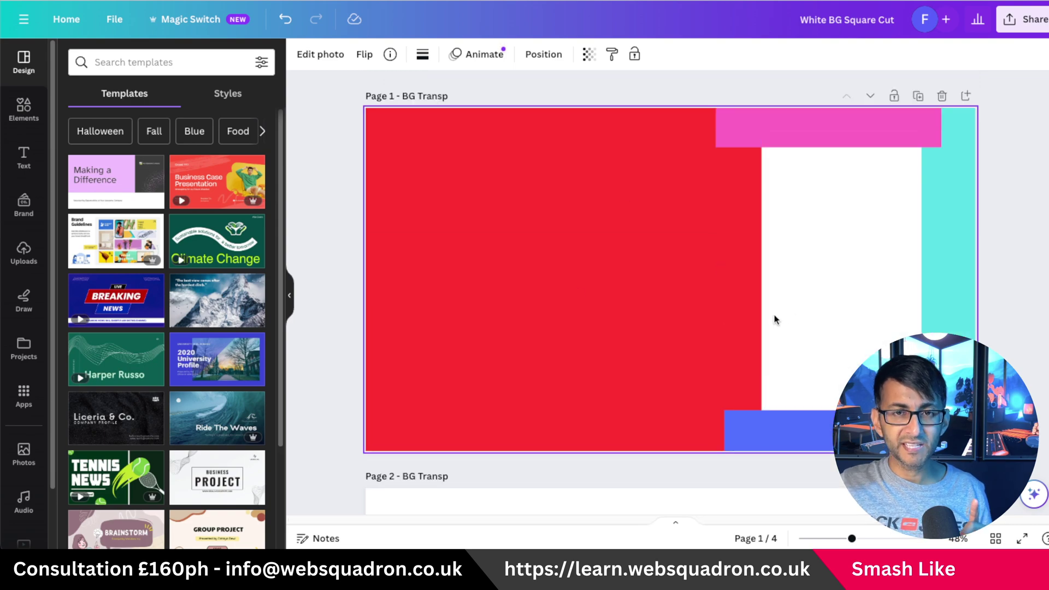
scroll(718, 322, "down", 10)
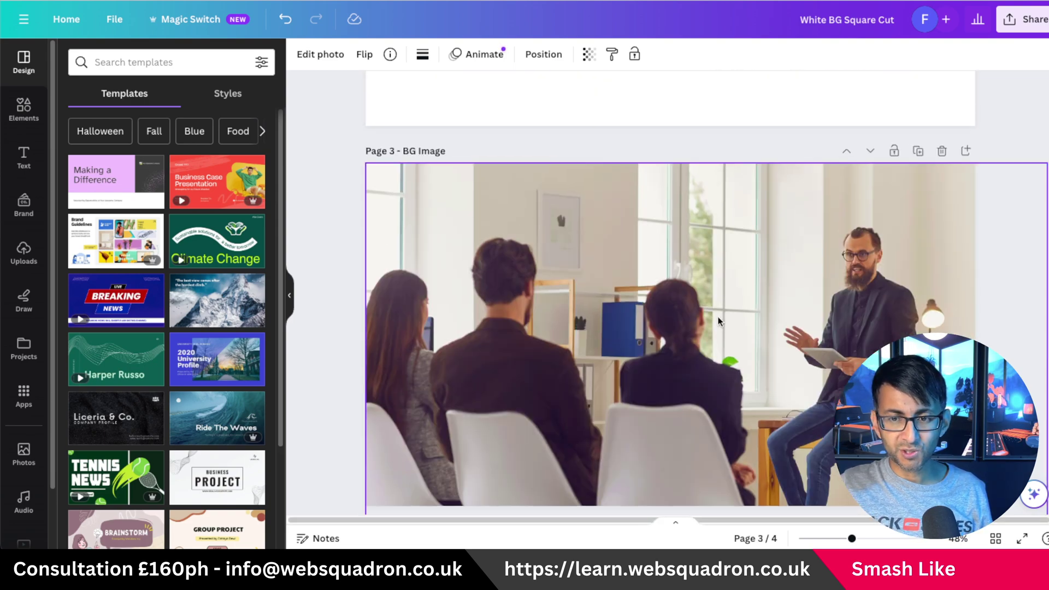
scroll(763, 256, "up", 10)
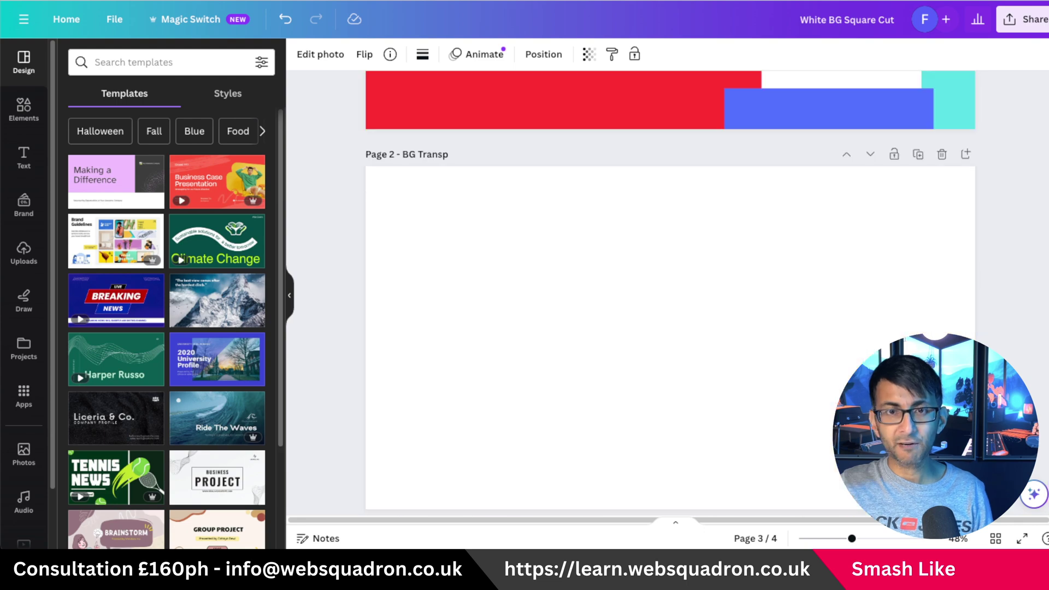
Step: Delete the meeting photo placed behind the coloured blocks on page 1
left_click(814, 288)
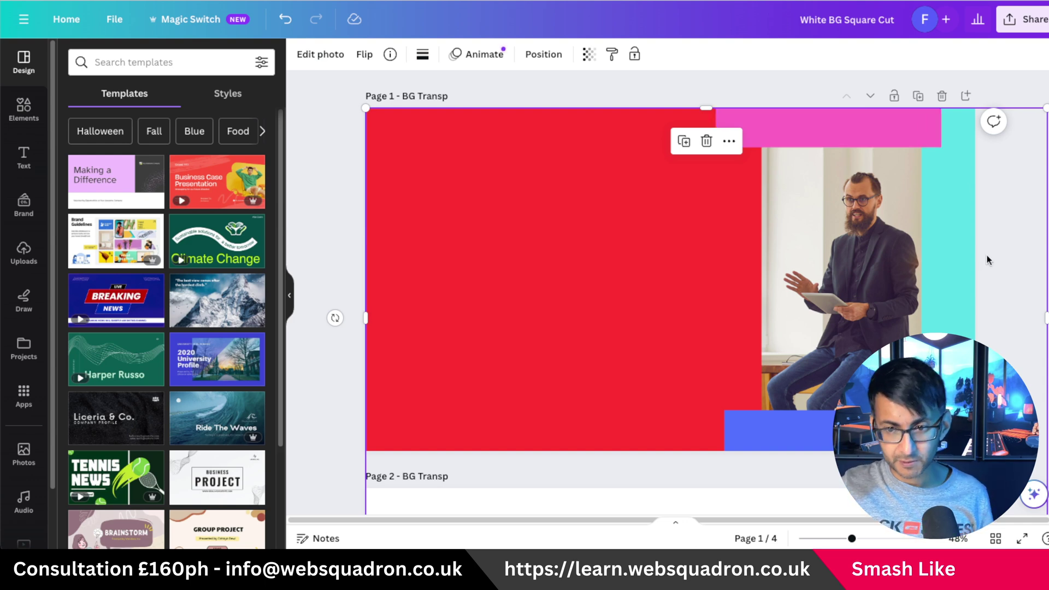
key("Delete")
Step: Select all the white shapes covering page 2 together and delete them
scroll(885, 362, "down", 8)
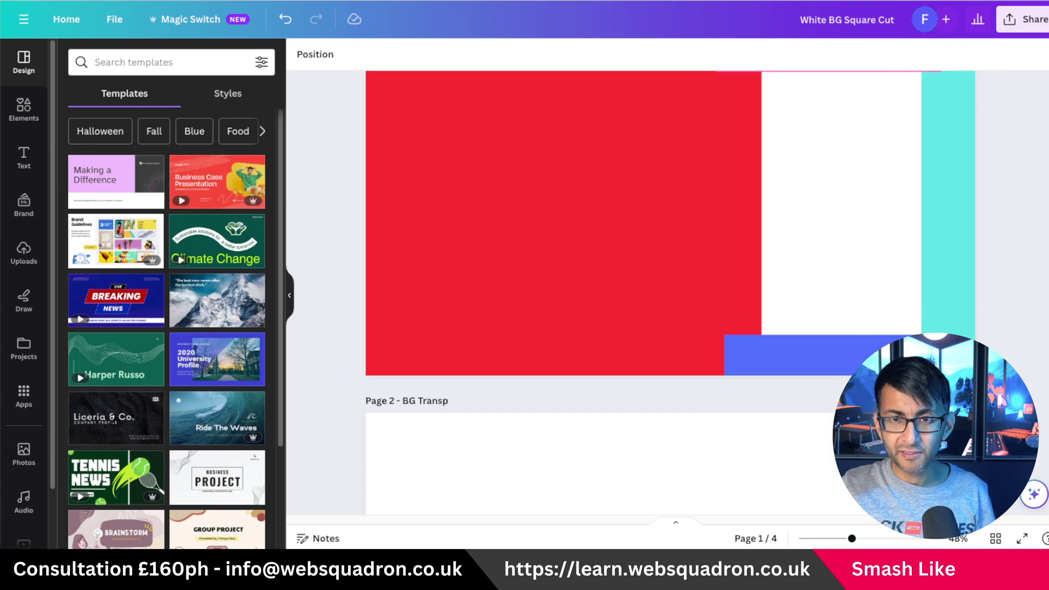
scroll(870, 353, "up", 2)
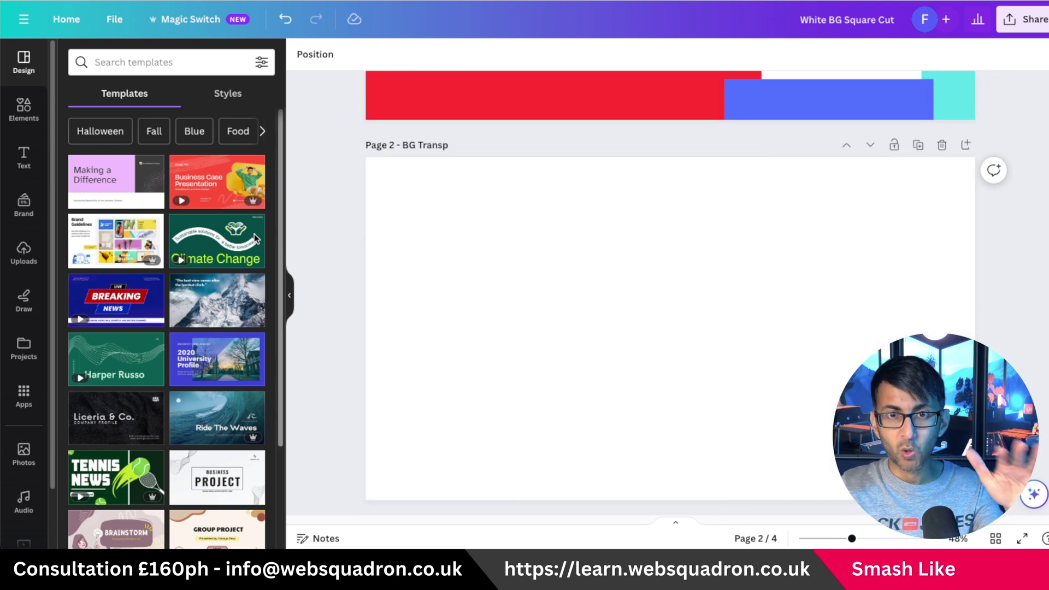
left_click_drag(314, 146, 1041, 513)
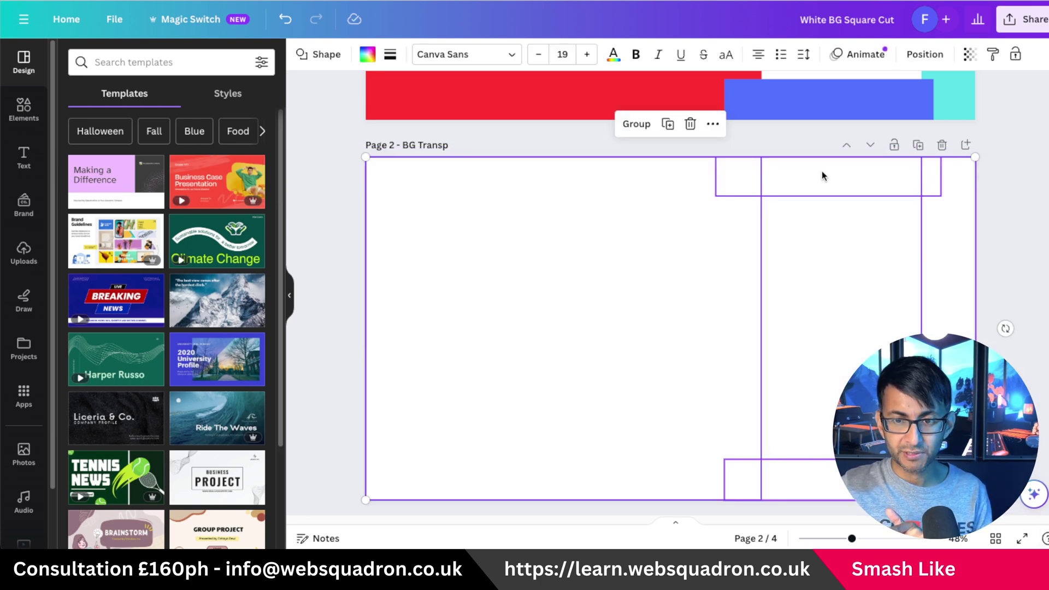
key("Delete")
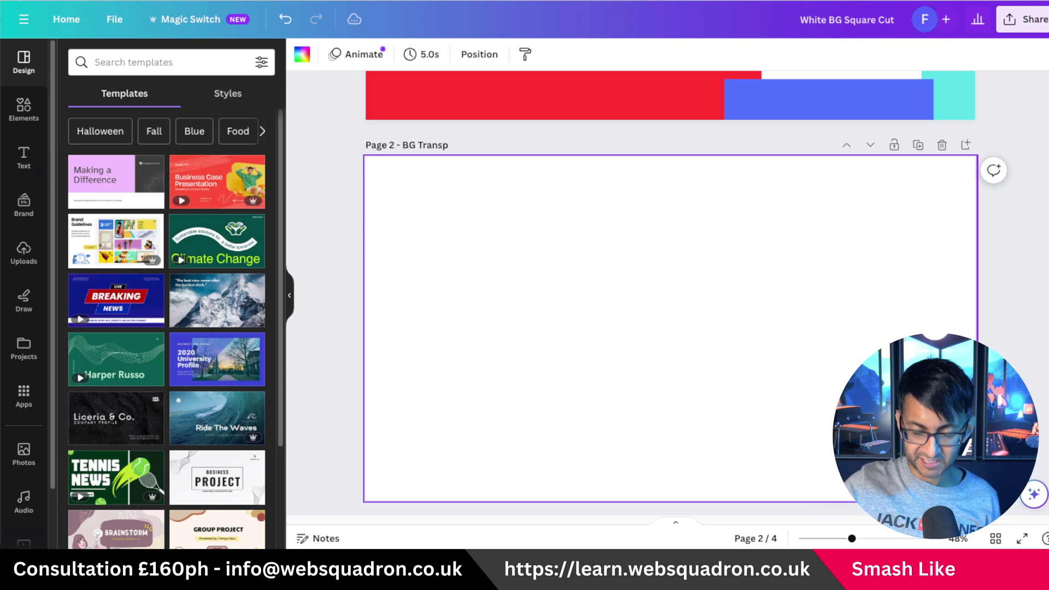
left_click(1037, 265)
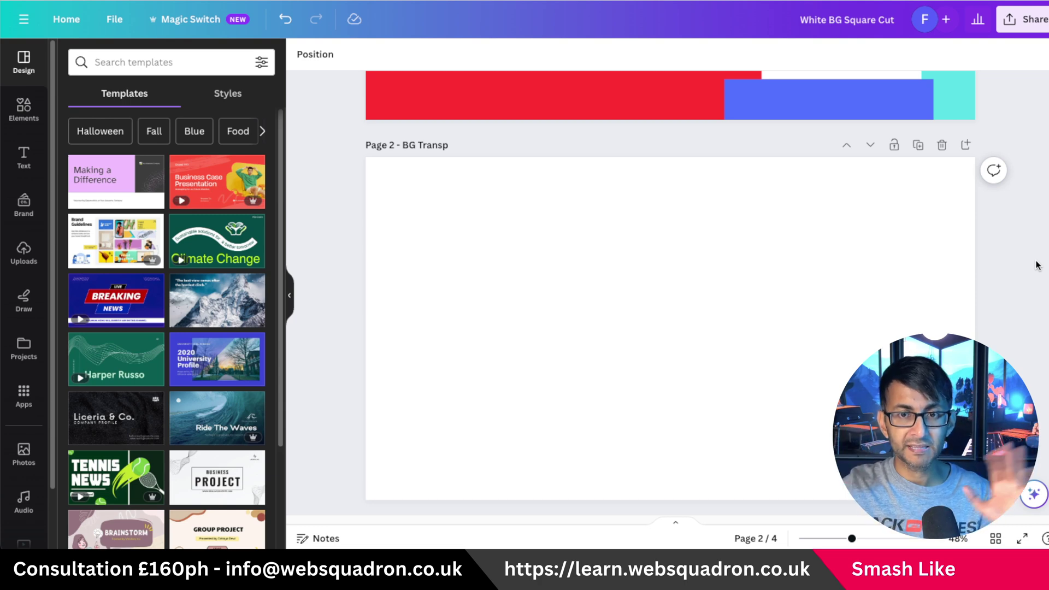
scroll(670, 293, "down", 3)
scroll(670, 293, "up", 3)
scroll(670, 293, "down", 3)
scroll(670, 293, "up", 1)
scroll(670, 293, "down", 10)
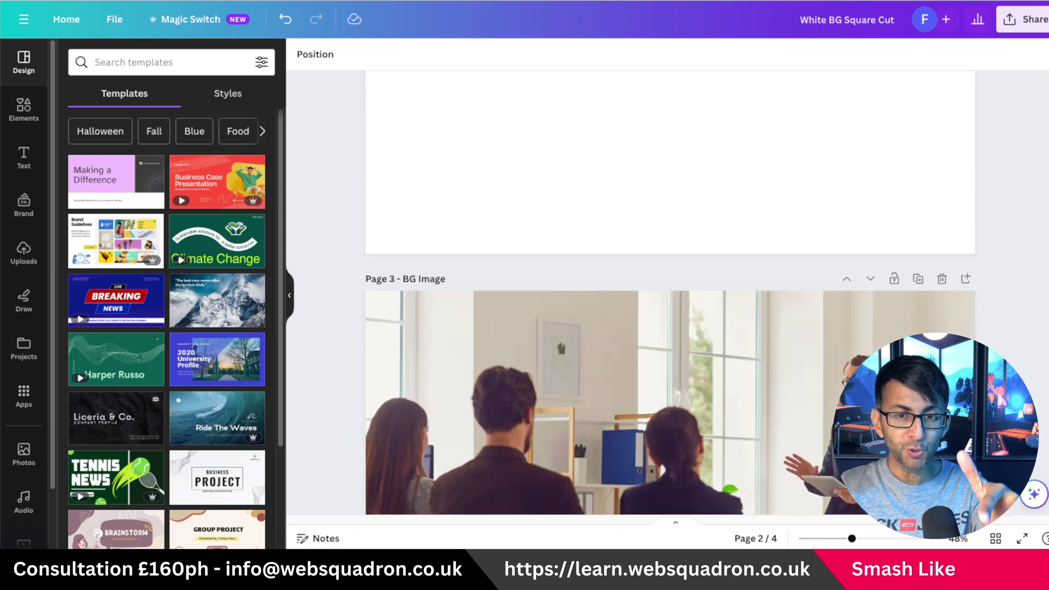
scroll(670, 293, "down", 2)
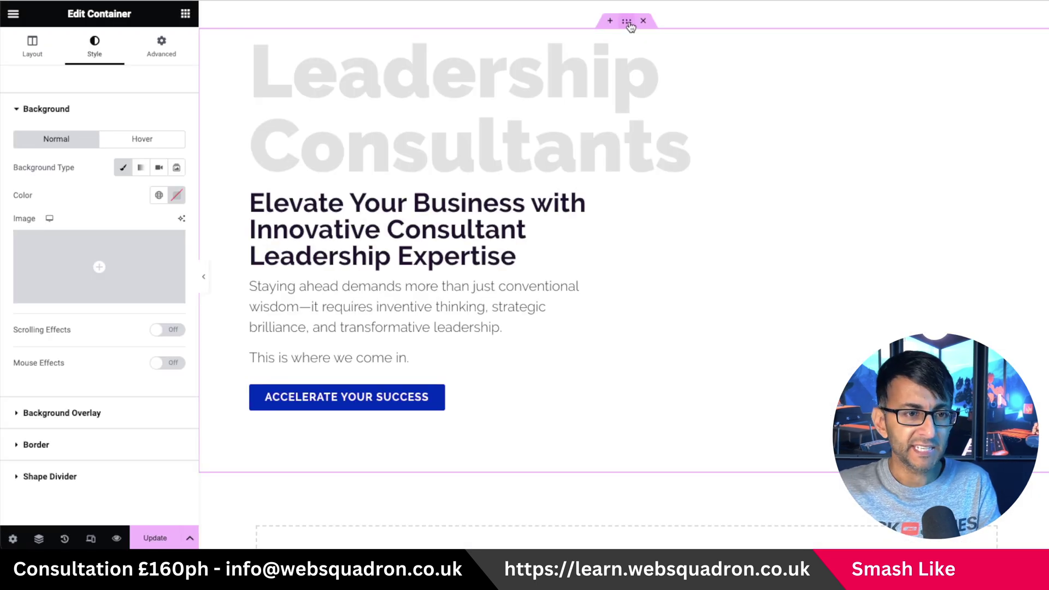
Step: Examine the hero container's layout settings and the text color and typography of the large Leadership Consultants heading
left_click(32, 58)
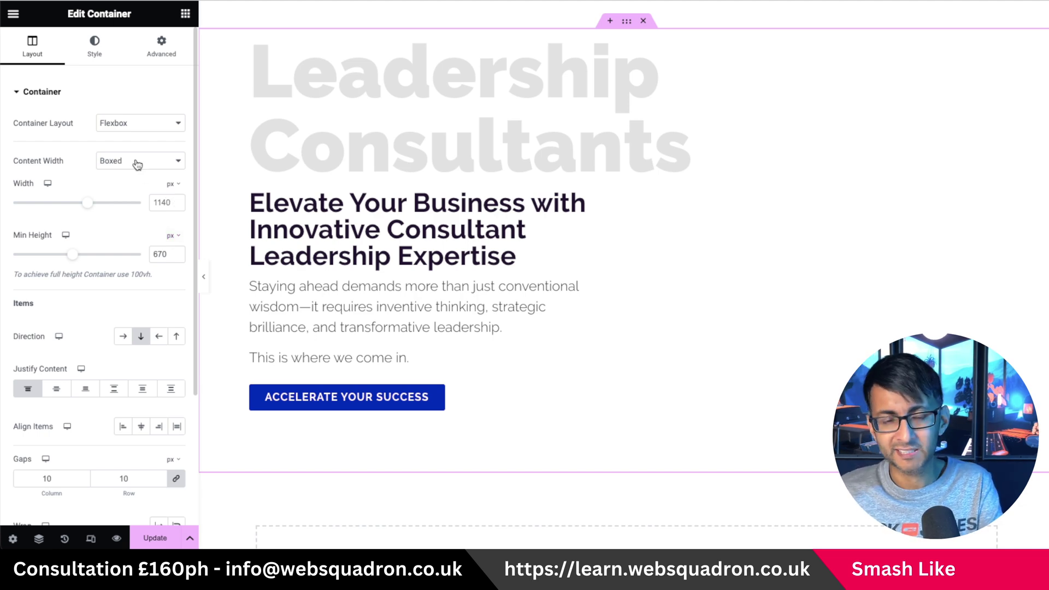
left_click(395, 156)
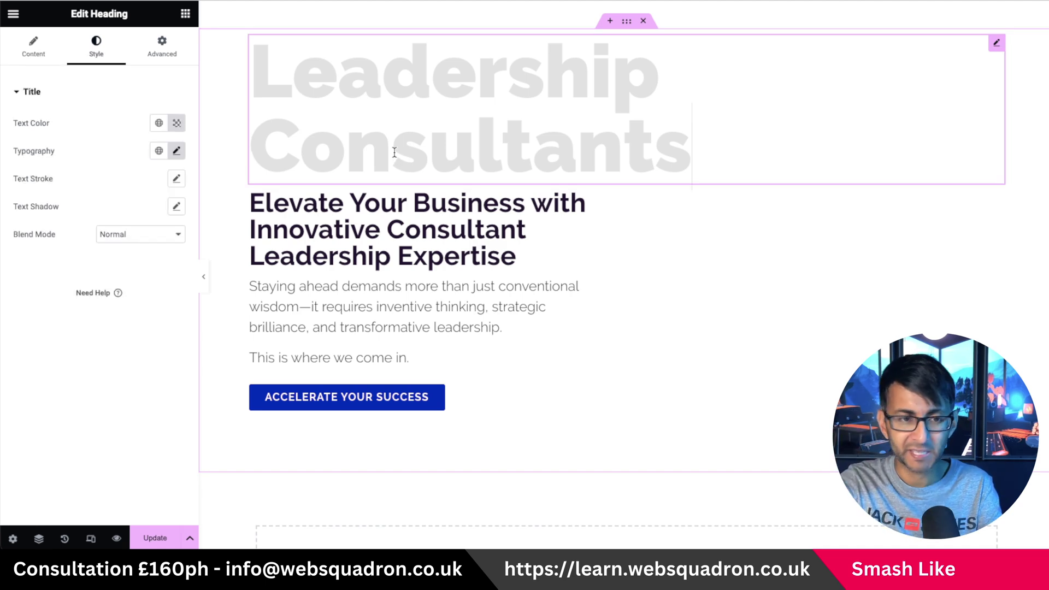
left_click(177, 124)
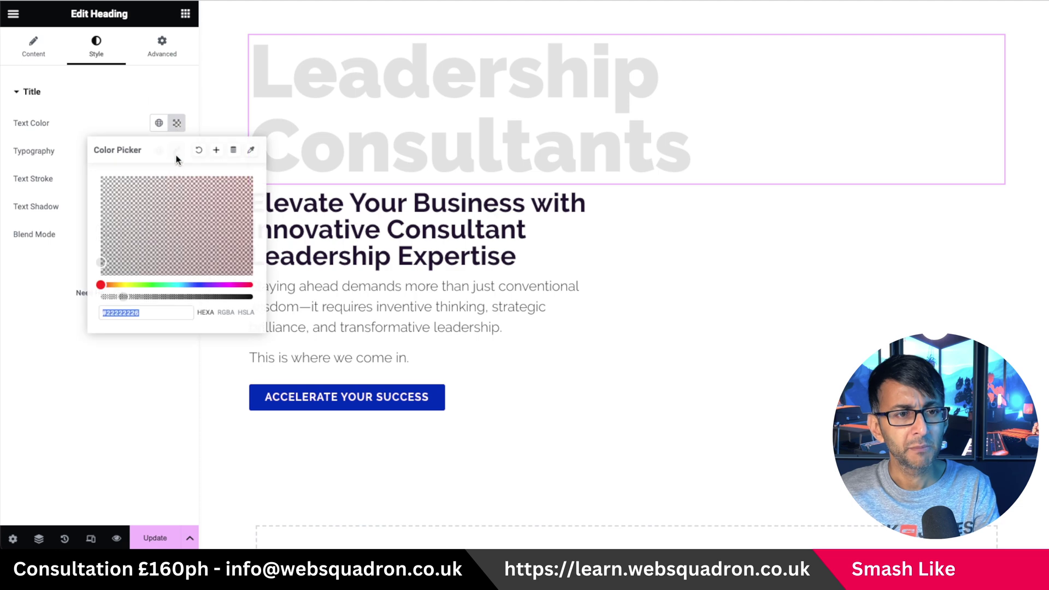
left_click(184, 409)
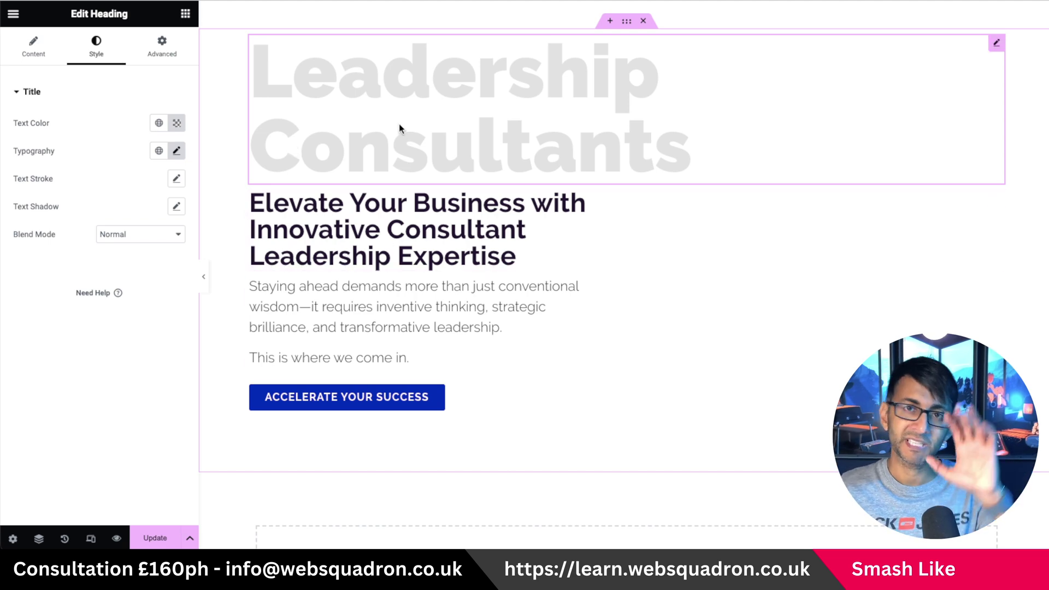
left_click(178, 152)
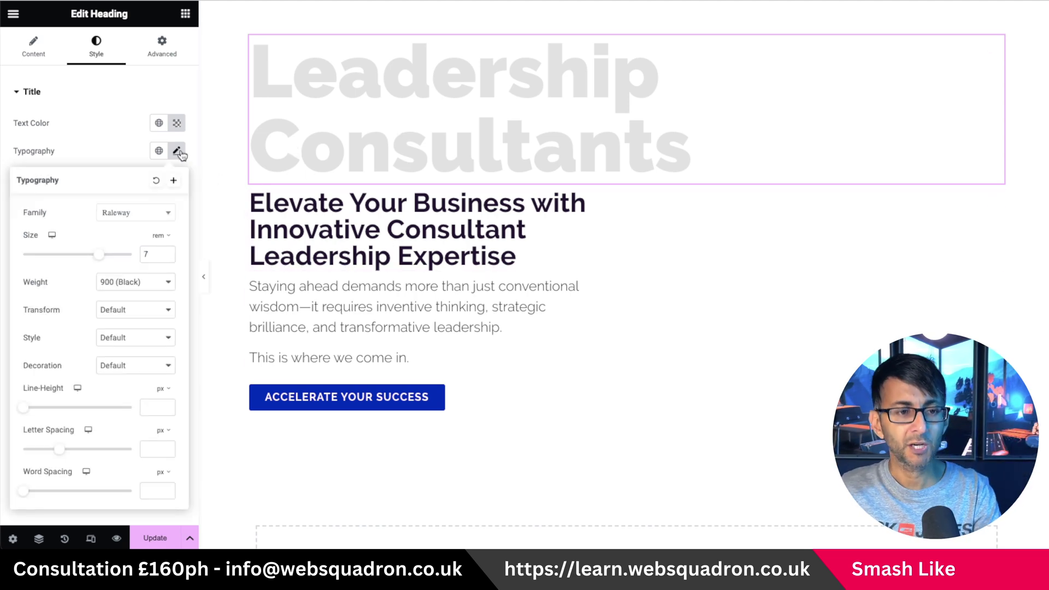
Step: Examine the typography settings of the Elevate Your Business subheading, the paragraph text and the Accelerate Your Success button
left_click(345, 211)
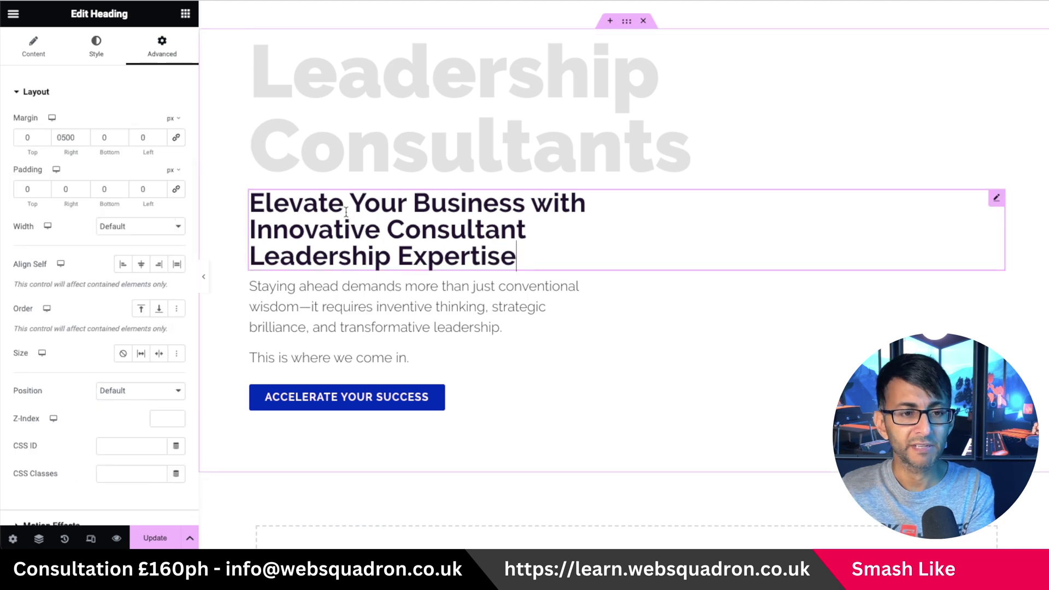
left_click(92, 48)
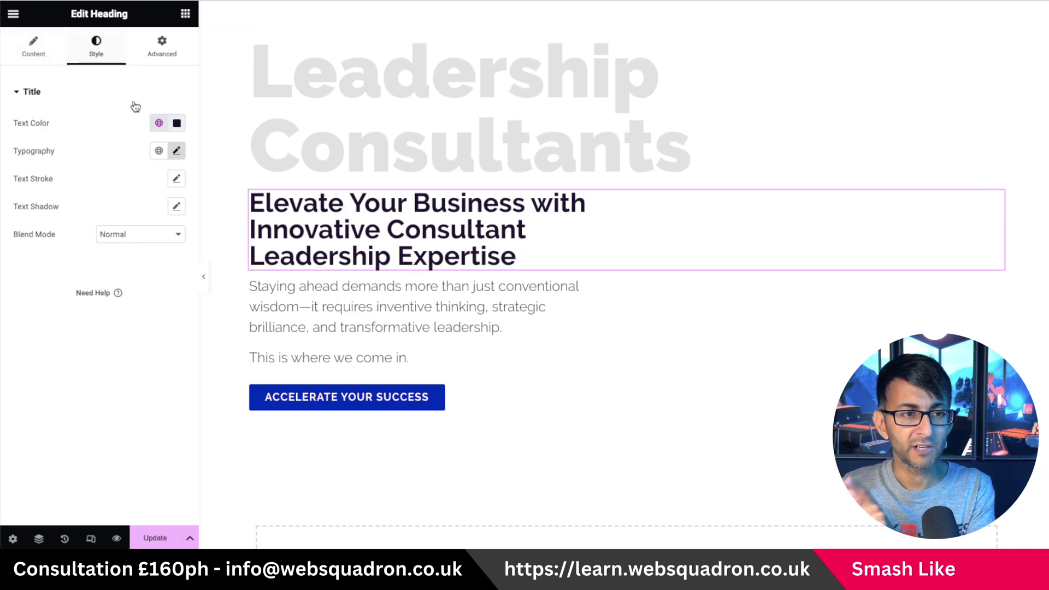
left_click(176, 151)
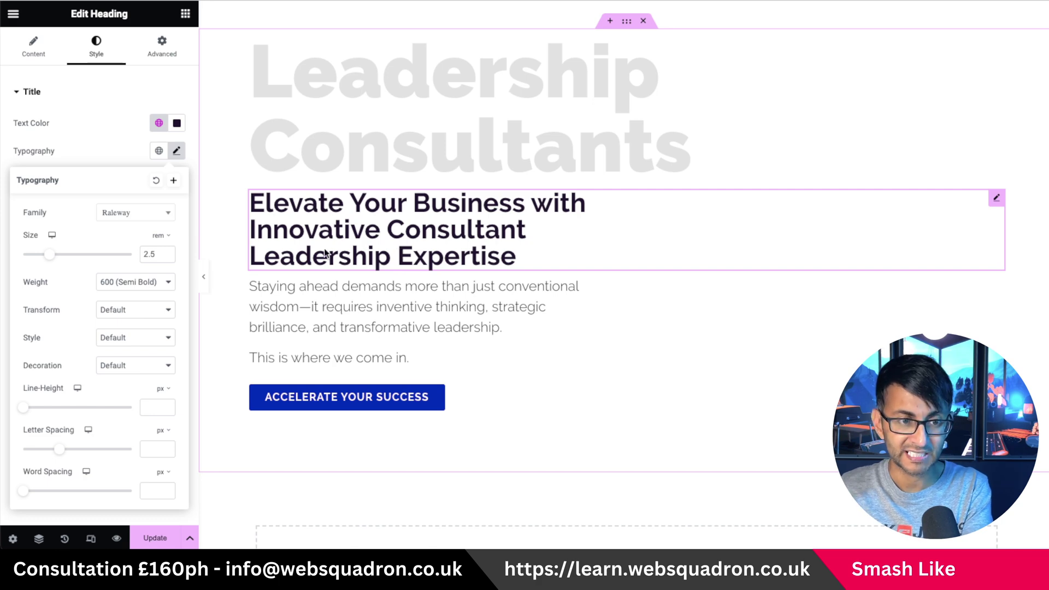
left_click(303, 311)
left_click(125, 60)
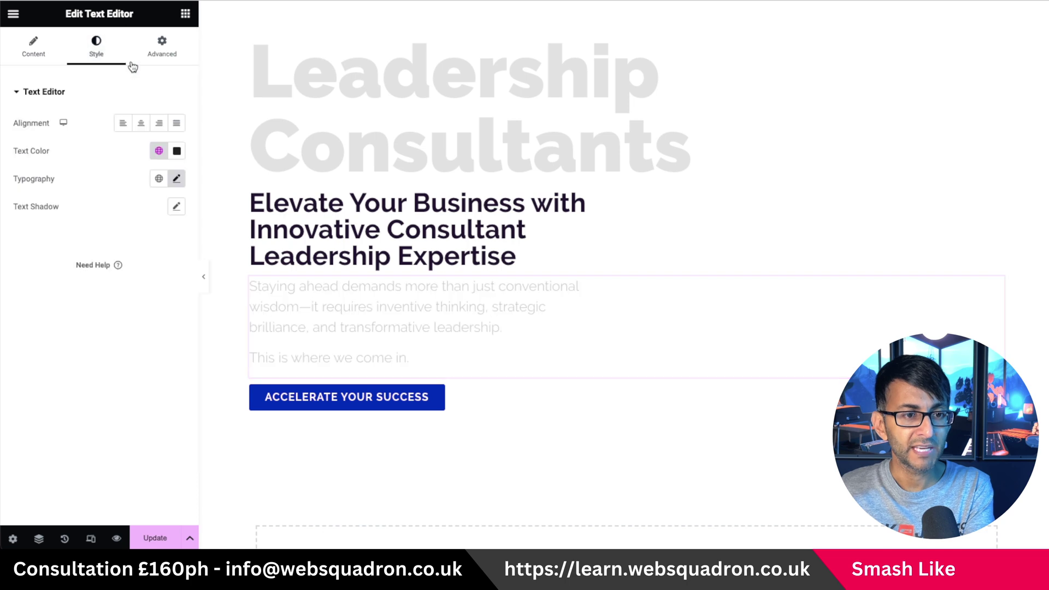
left_click(177, 178)
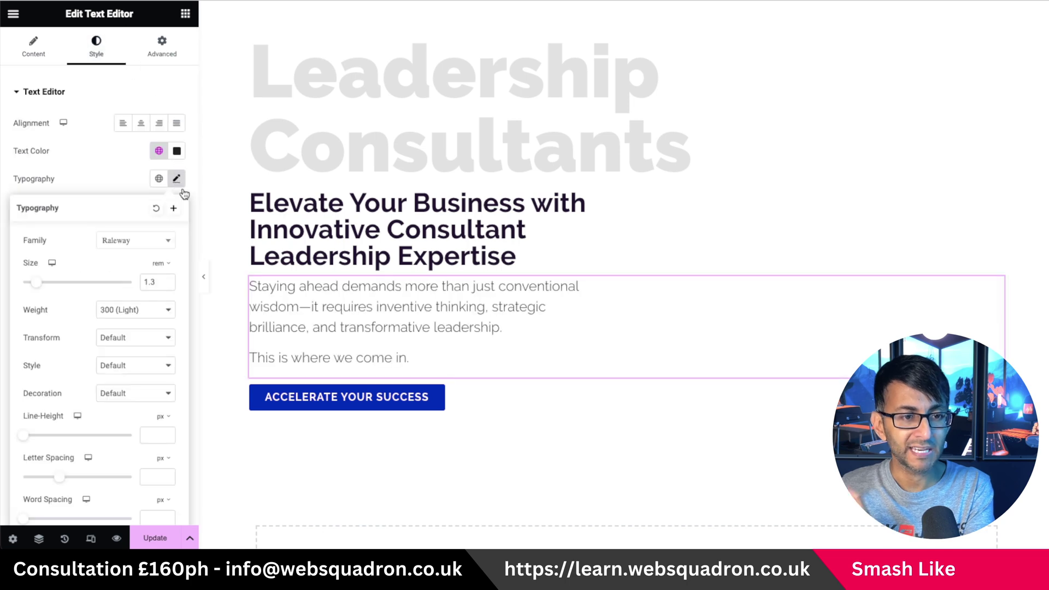
left_click(453, 393)
left_click(177, 124)
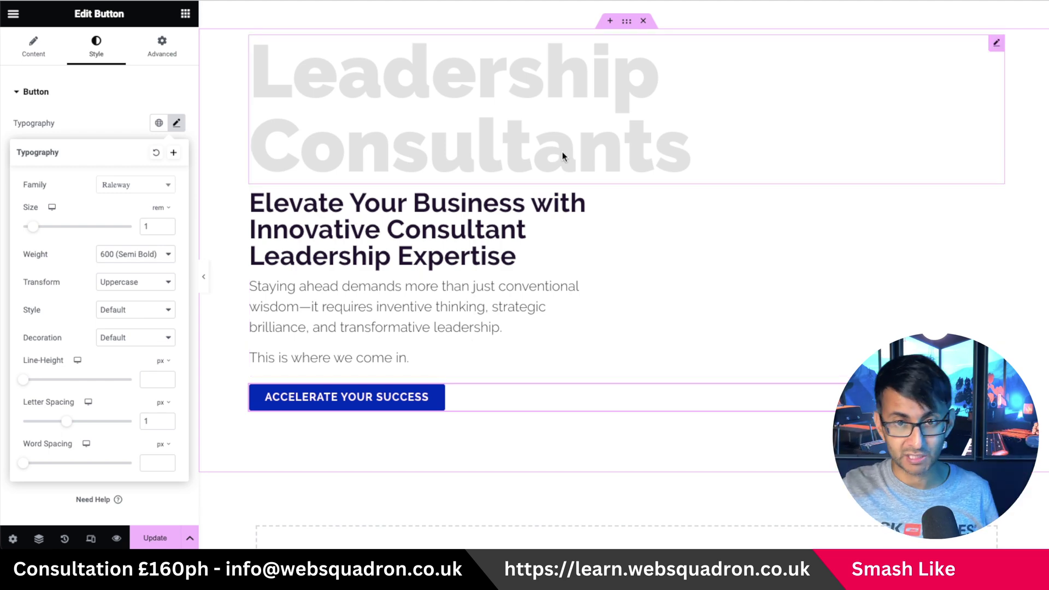
Step: Set the full-colour meeting photo from the media library as the hero container's background image
left_click(627, 20)
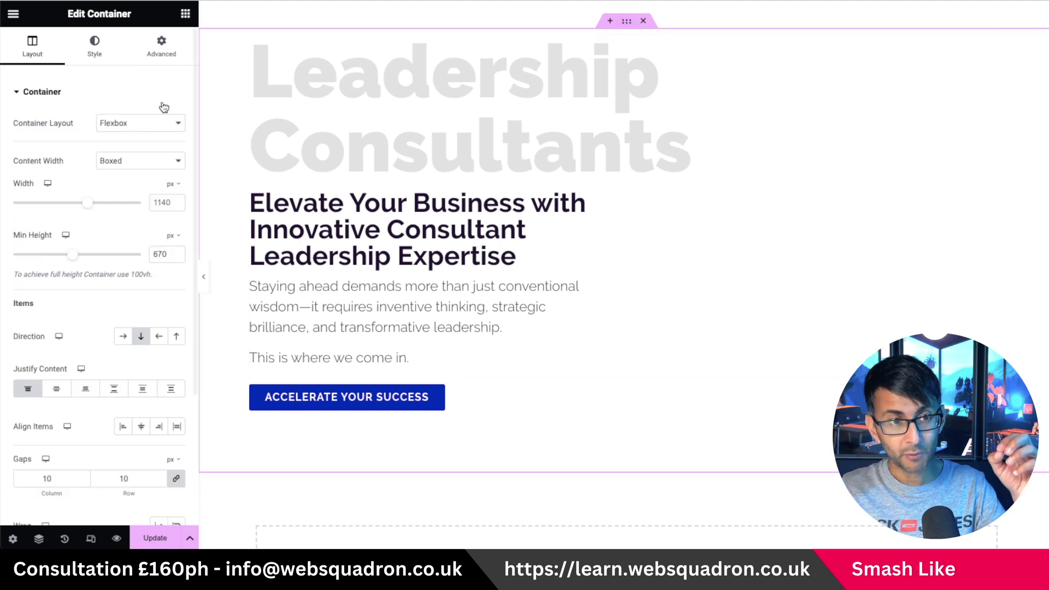
left_click(94, 49)
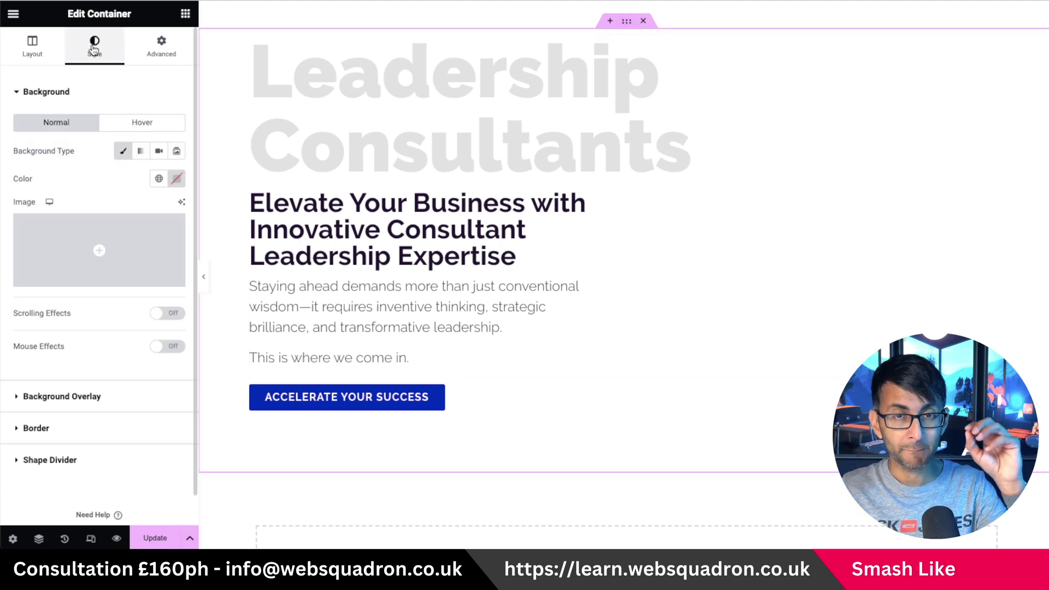
left_click(131, 237)
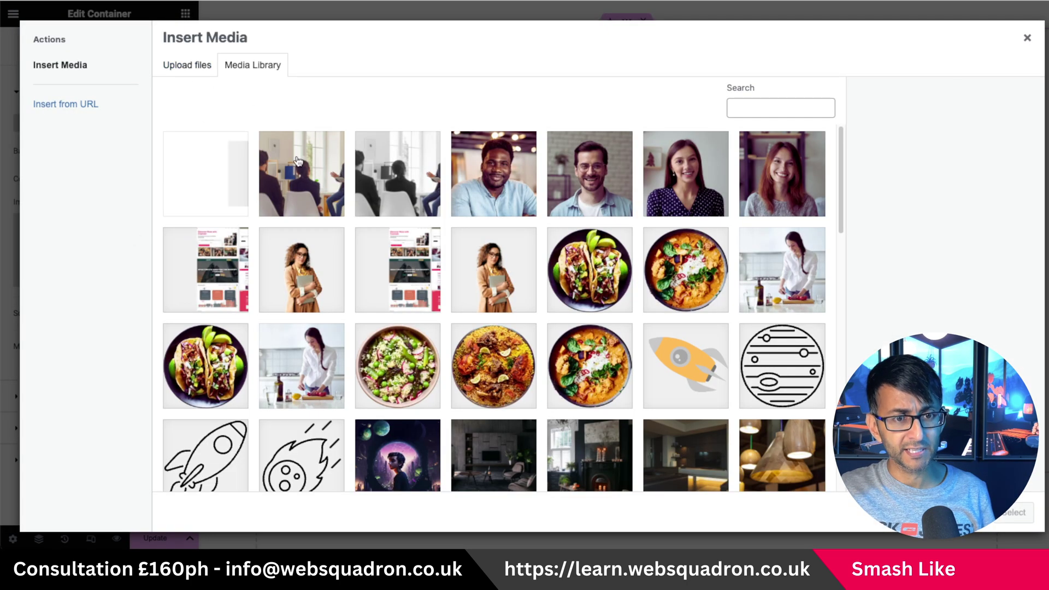
left_click(298, 160)
left_click(1003, 516)
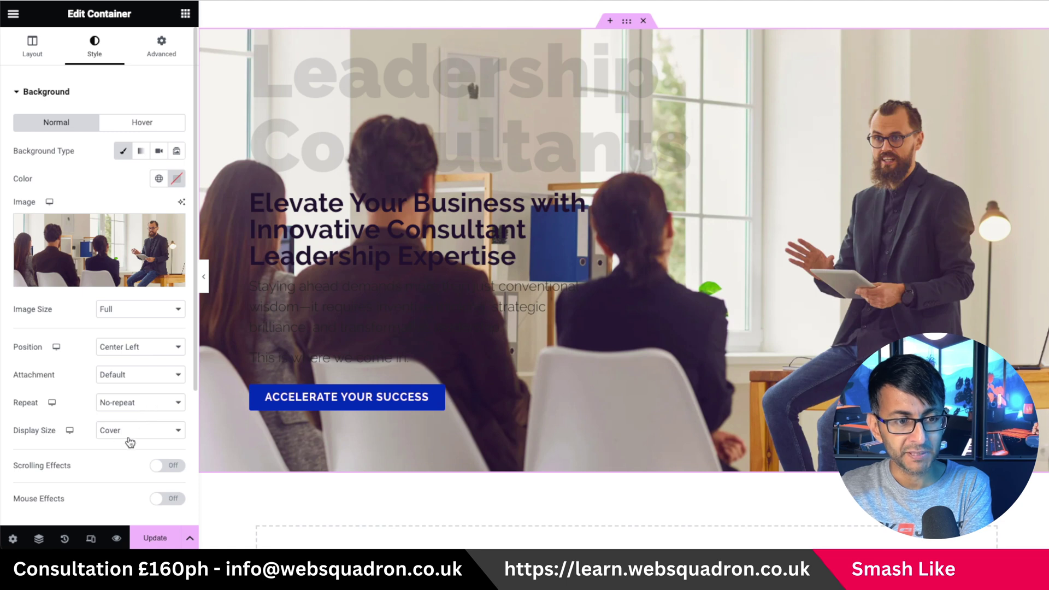
Step: Add a background overlay in the Secondary global color to the hero container and lower its opacity
scroll(129, 442, "down", 3)
left_click(117, 378)
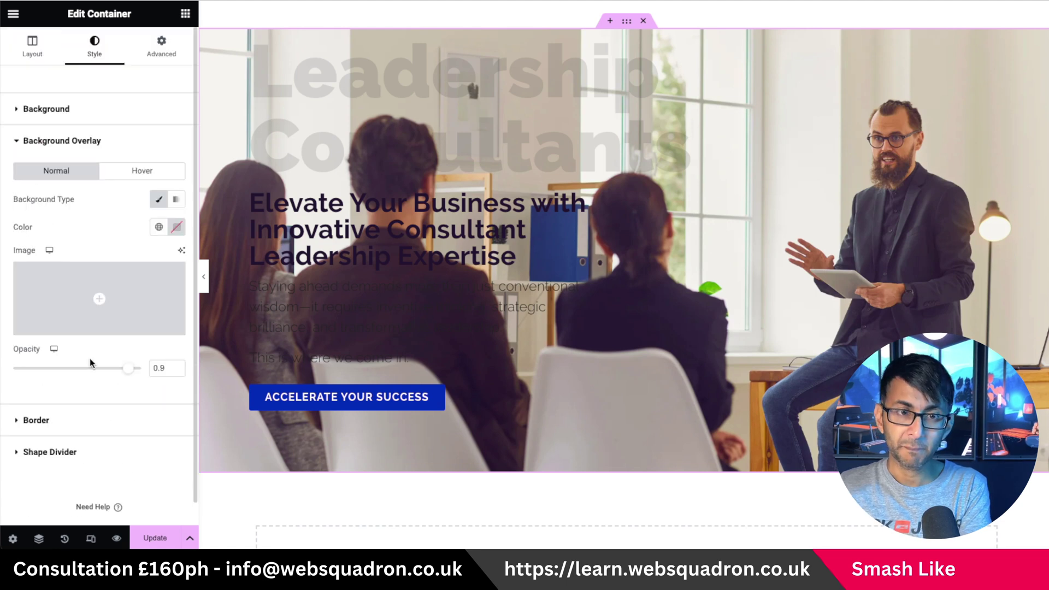
left_click(159, 226)
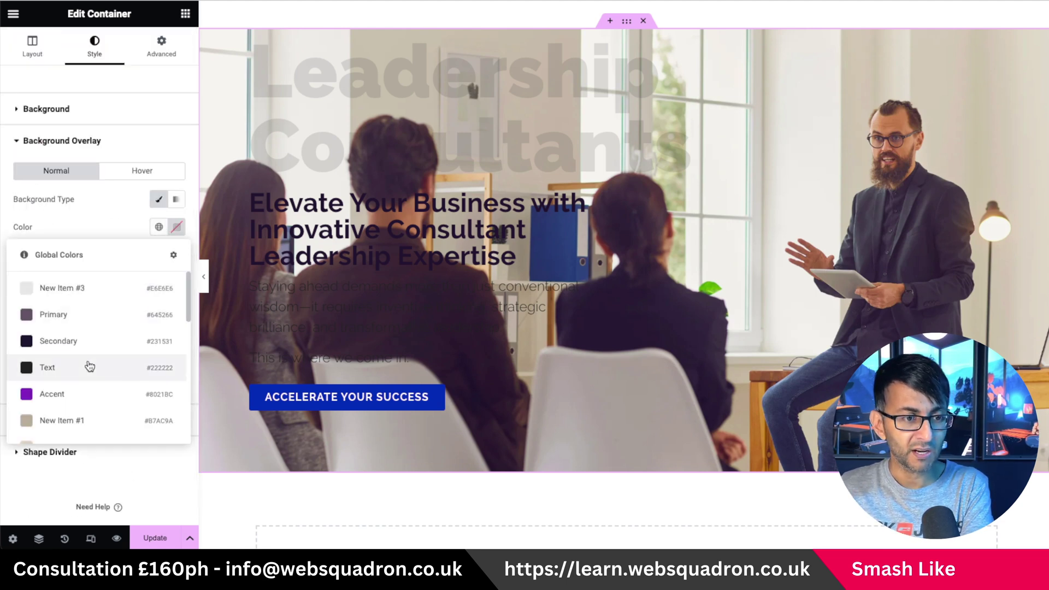
left_click(93, 342)
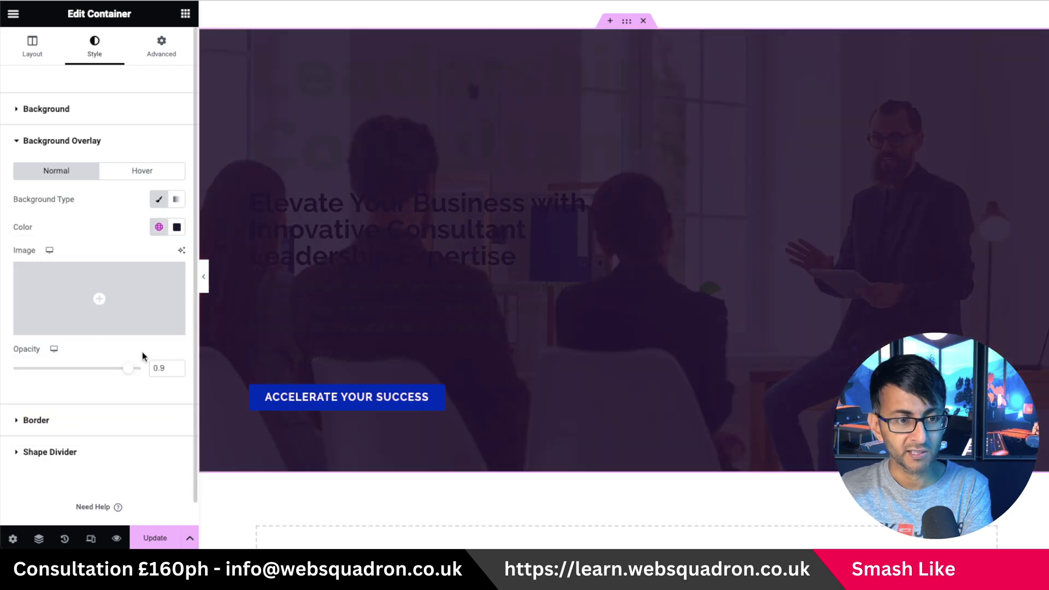
left_click_drag(125, 371, 97, 374)
Step: Change the overlay color to the White global color and set its opacity to 0.87
left_click(159, 227)
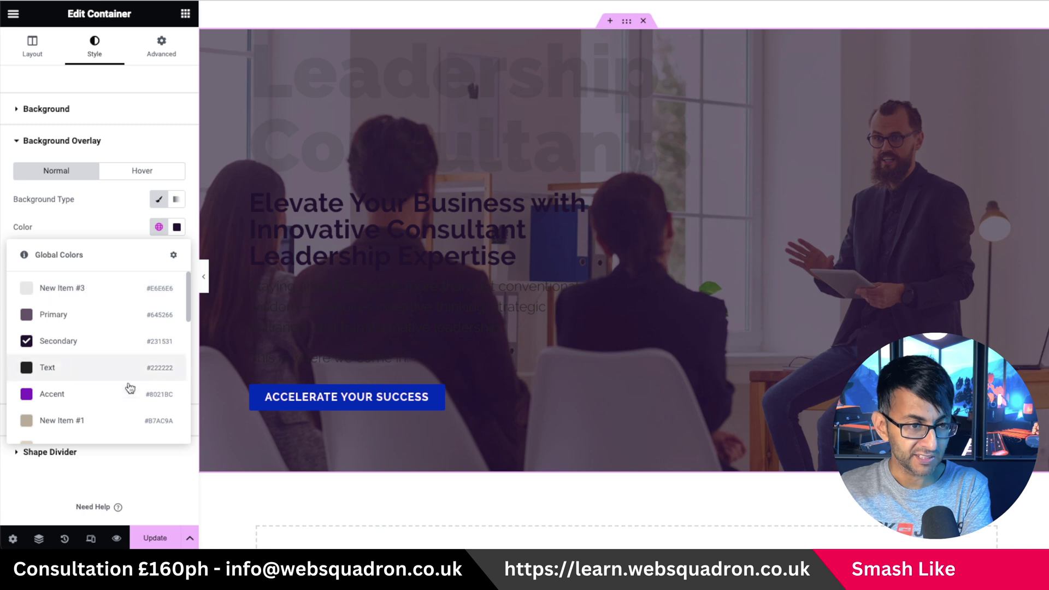
left_click_drag(190, 310, 192, 427)
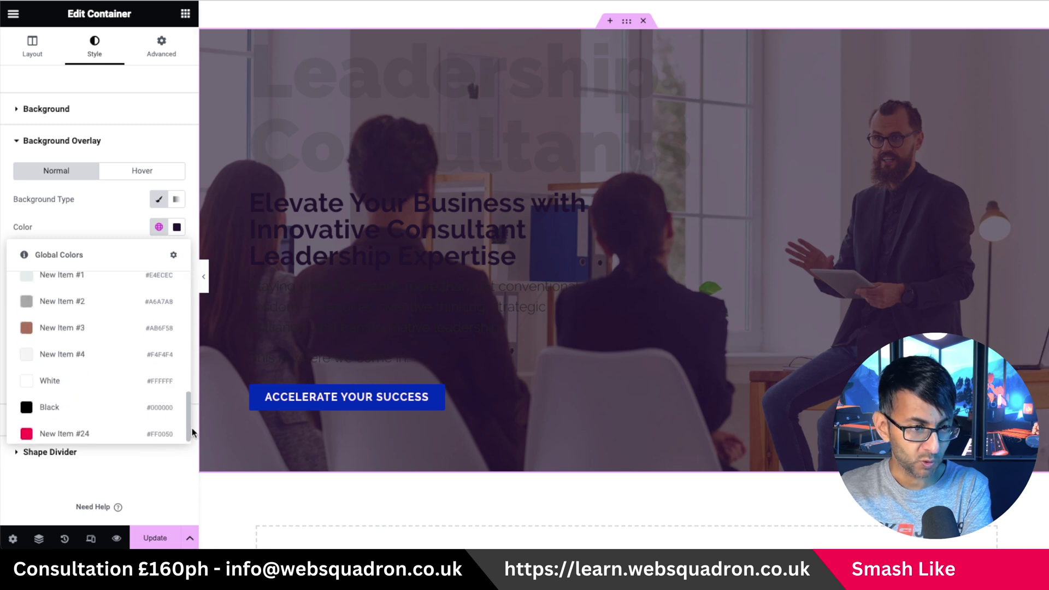
left_click(83, 383)
left_click_drag(99, 375, 122, 375)
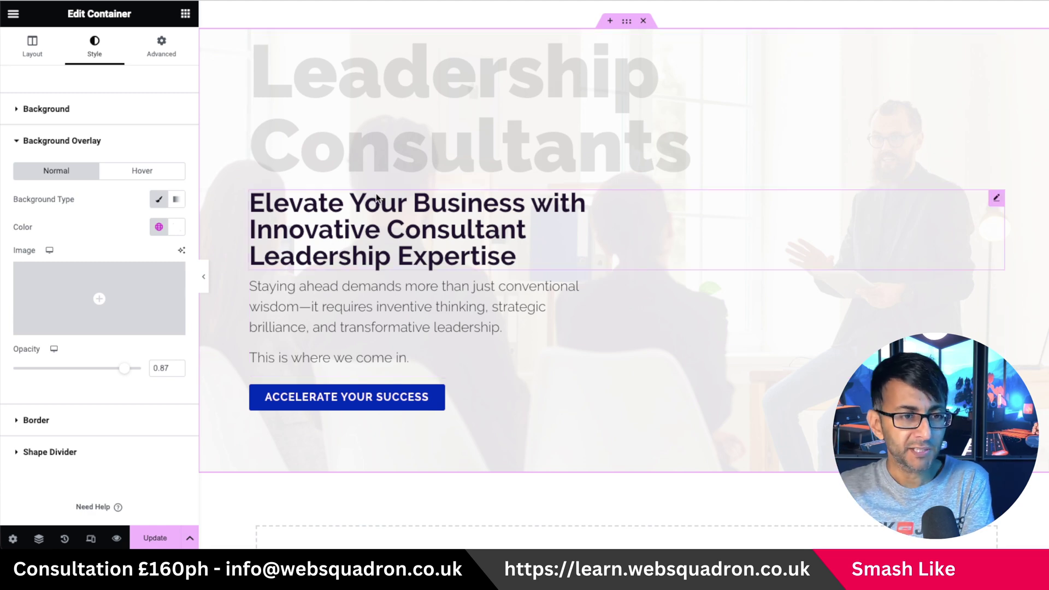
Step: Switch the background overlay to a gradient and set both color locations to 60%
left_click(176, 199)
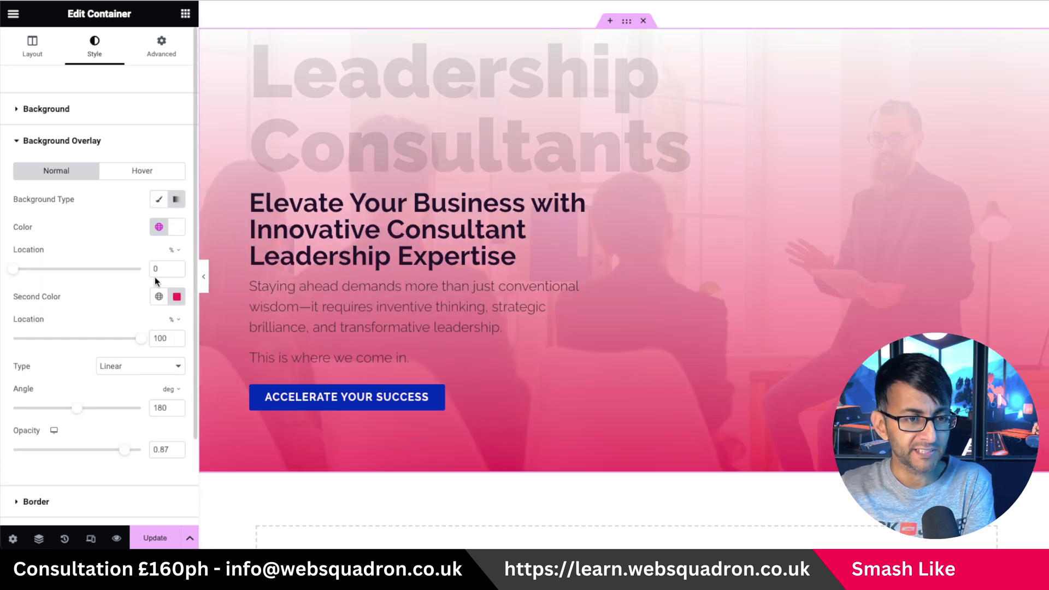
type("60")
double_click(162, 339)
type("60")
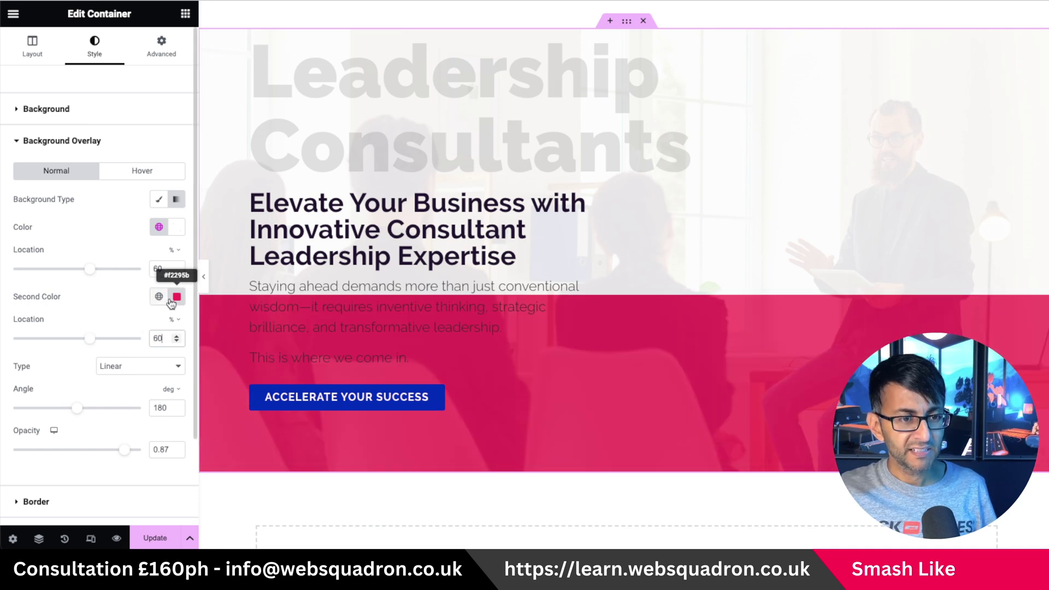
Step: Make the gradient's second color fully transparent and set the gradient angle to 85 degrees
left_click(176, 297)
left_click_drag(252, 469, 3, 455)
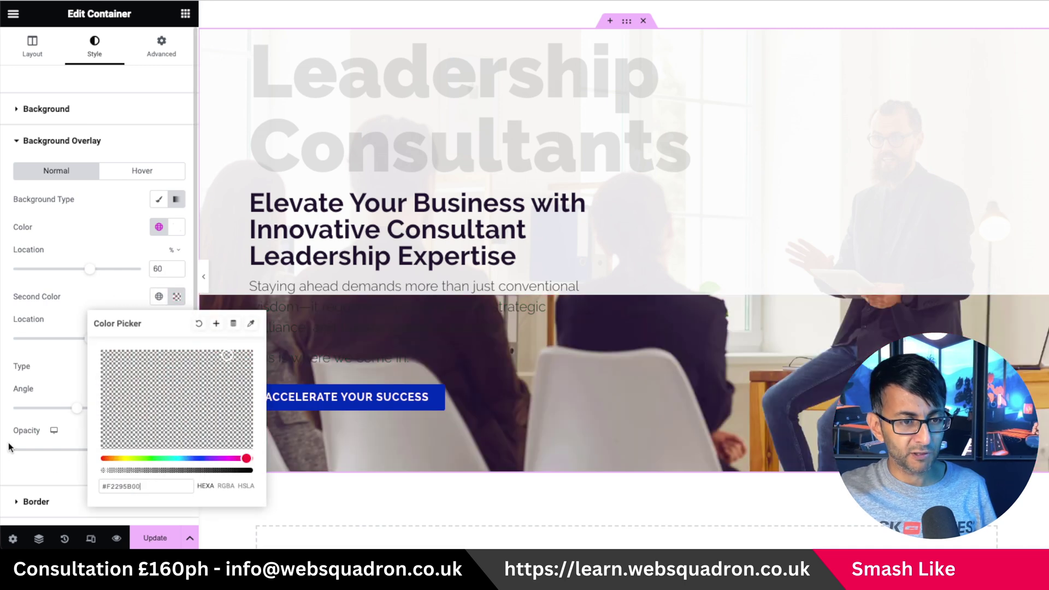
left_click(81, 300)
left_click_drag(77, 408, 48, 420)
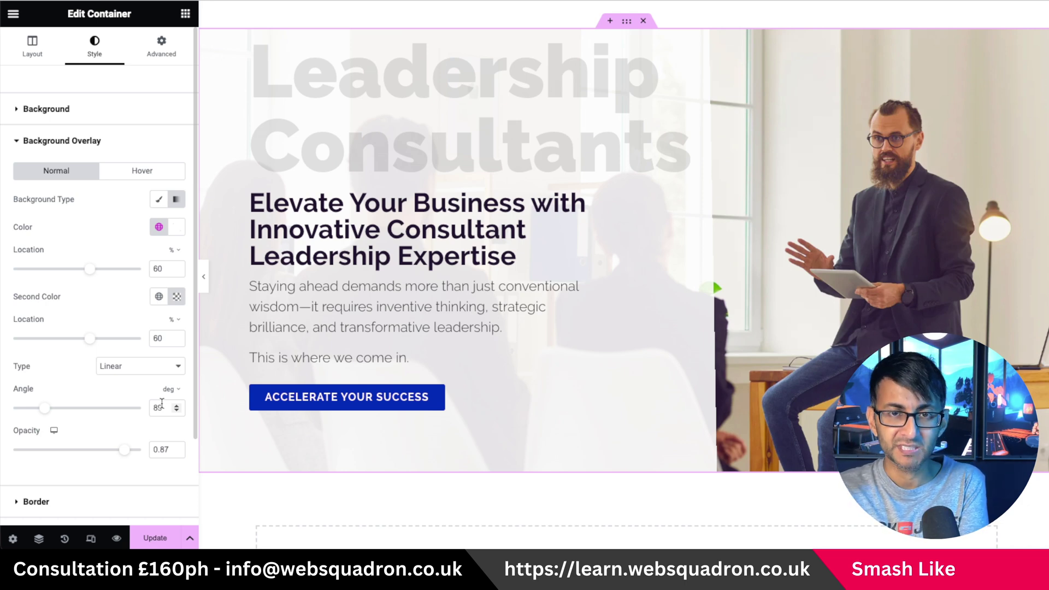
Step: Return the background overlay to the classic type and lower its opacity to 0.53
left_click(158, 200)
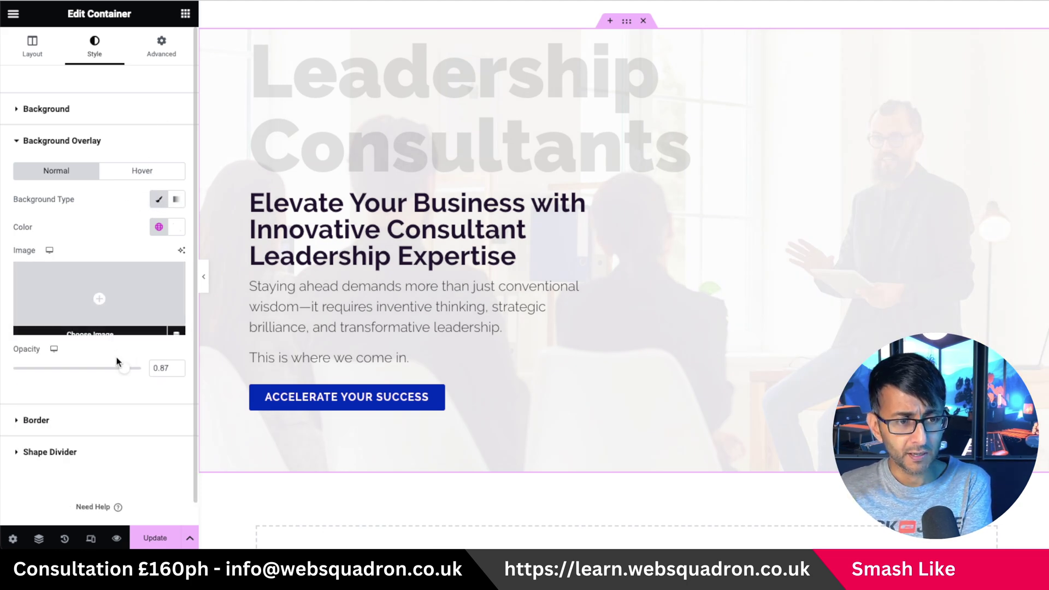
left_click_drag(122, 368, 78, 370)
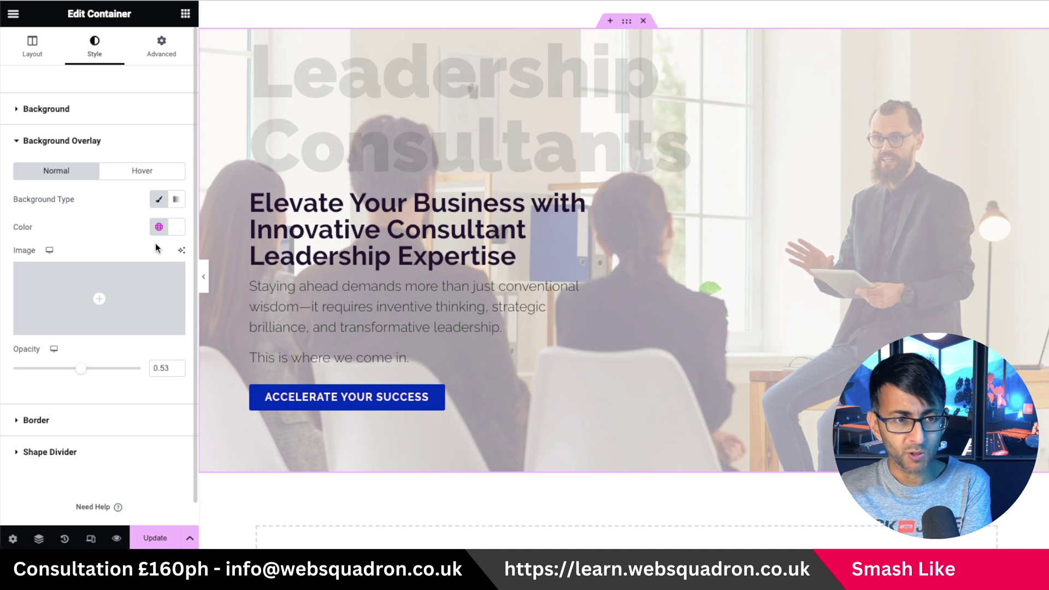
Step: Set BG-Transp.webp from the media library as the overlay image and clear the overlay's white color
left_click(143, 275)
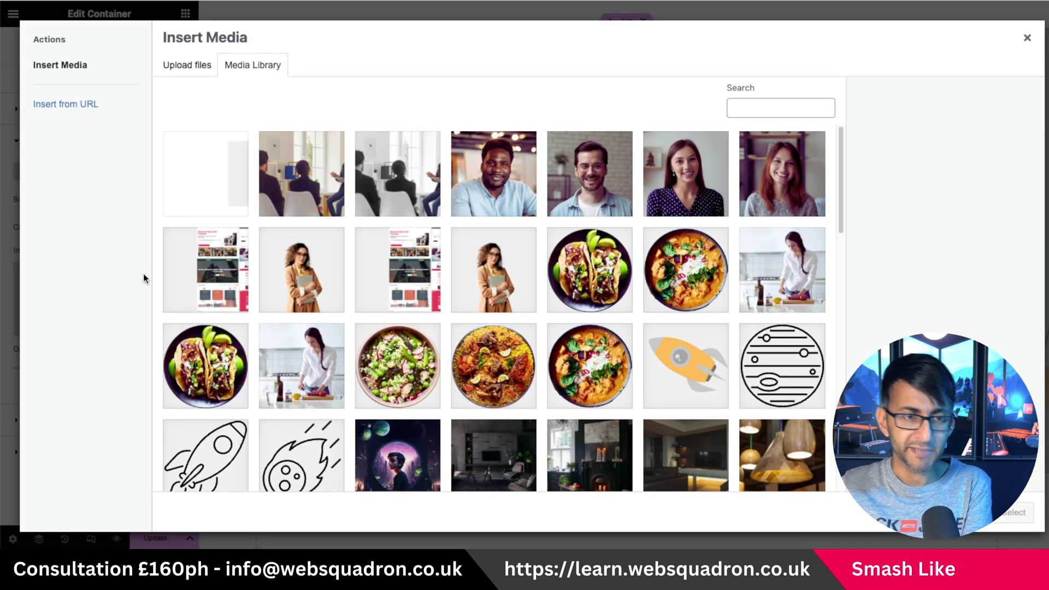
left_click(206, 164)
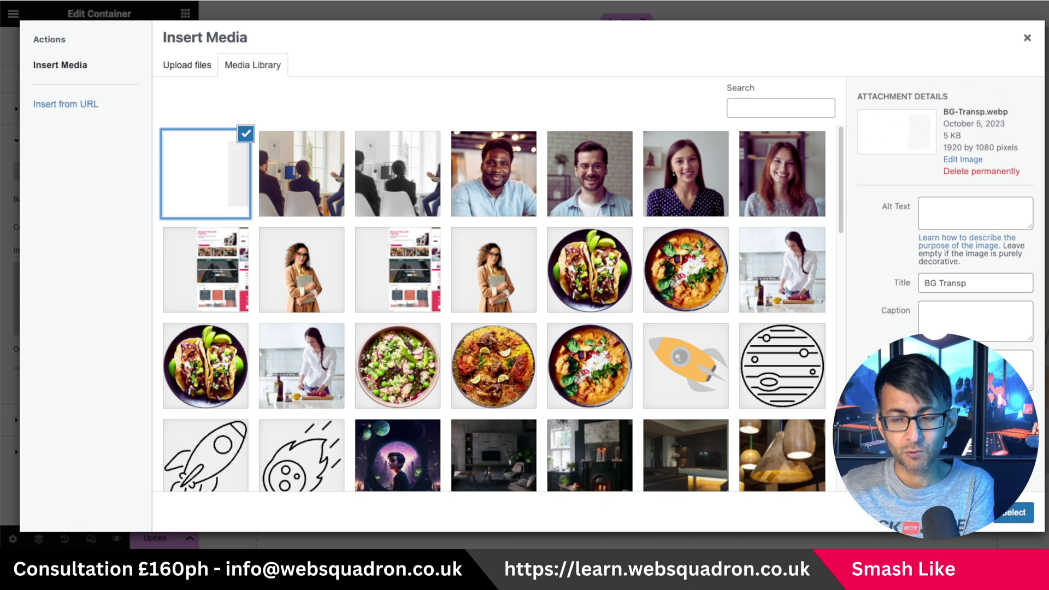
left_click(1016, 513)
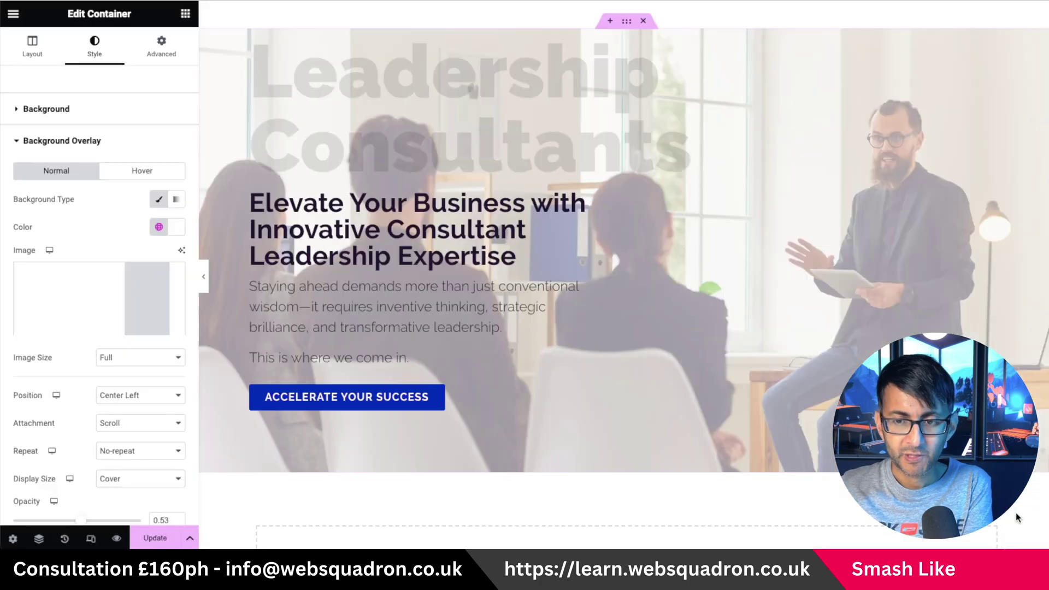
left_click(176, 228)
left_click(197, 251)
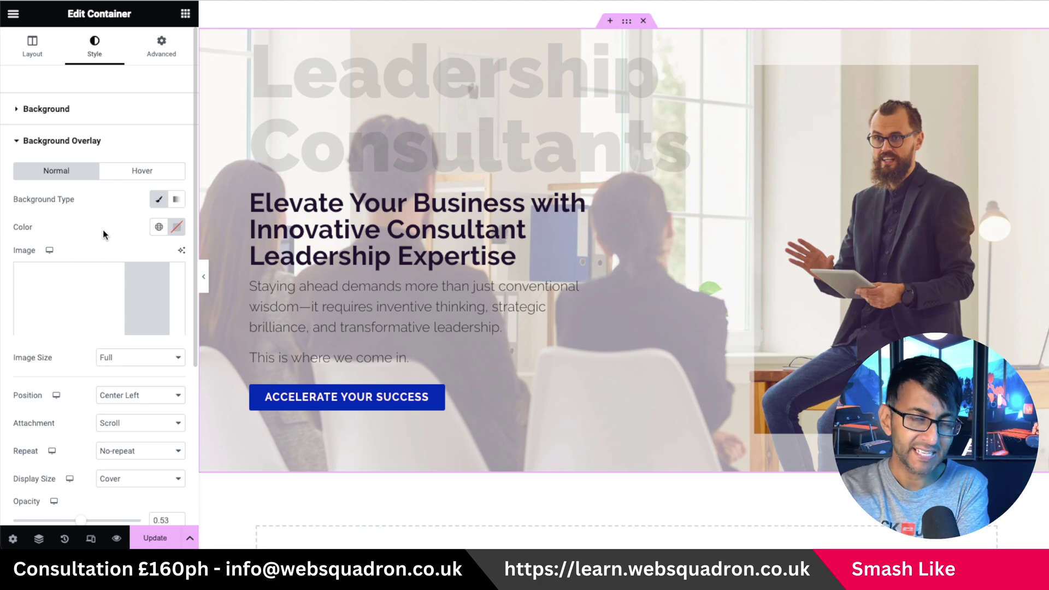
Step: Set the opacity of the container's background overlay image to 0.85
left_click(103, 110)
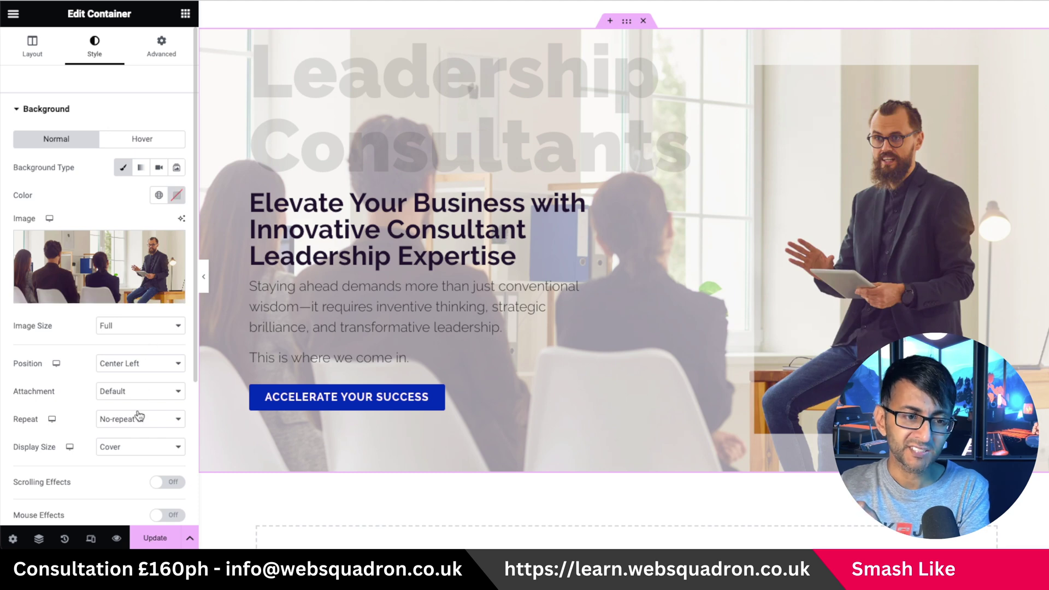
left_click(77, 120)
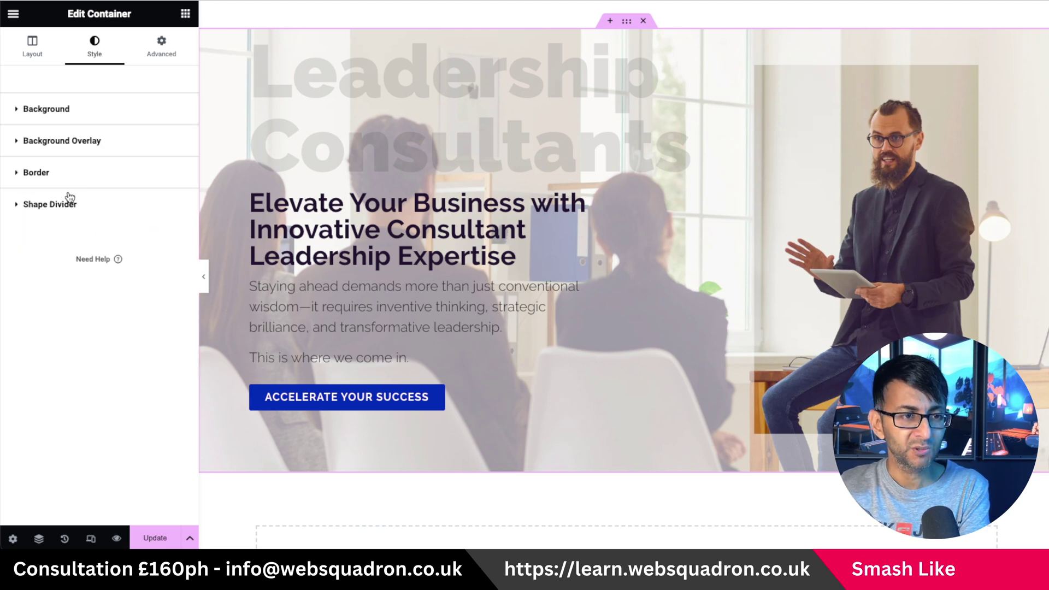
left_click(106, 145)
scroll(150, 380, "down", 1)
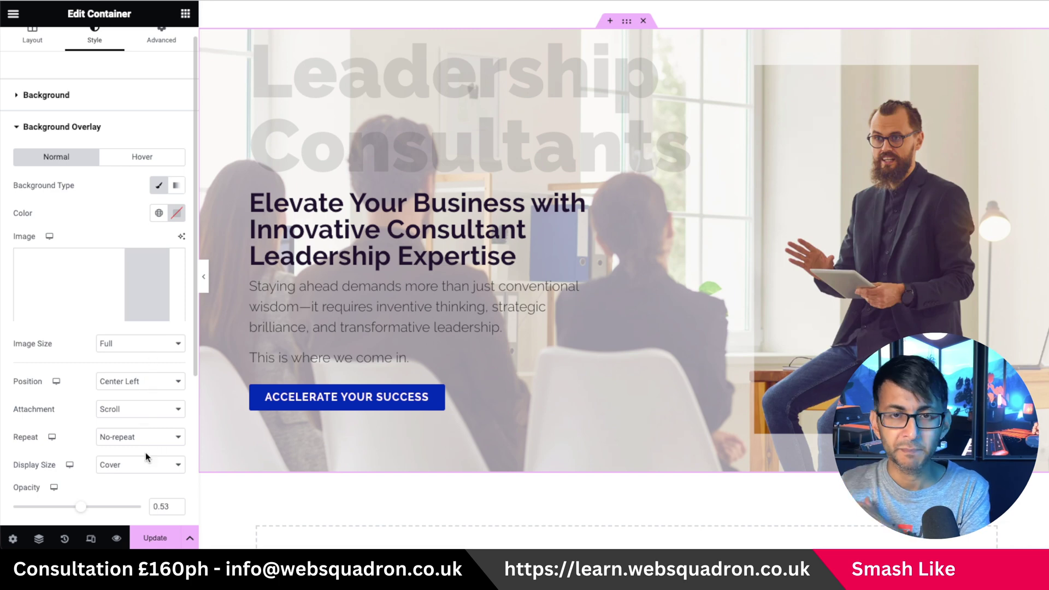
scroll(148, 457, "down", 1)
left_click_drag(81, 444, 174, 444)
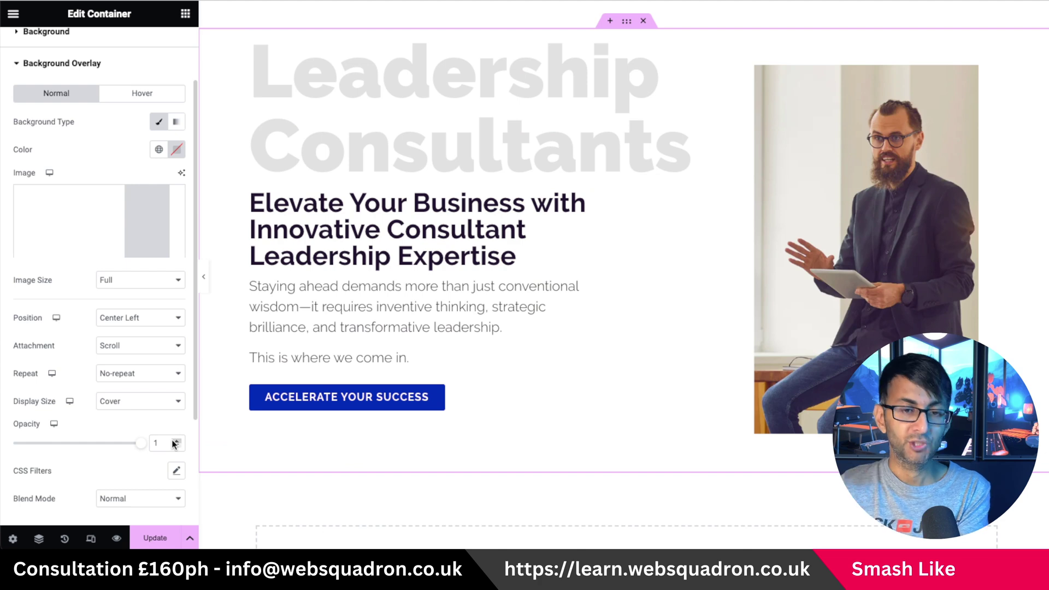
left_click_drag(141, 443, 114, 452)
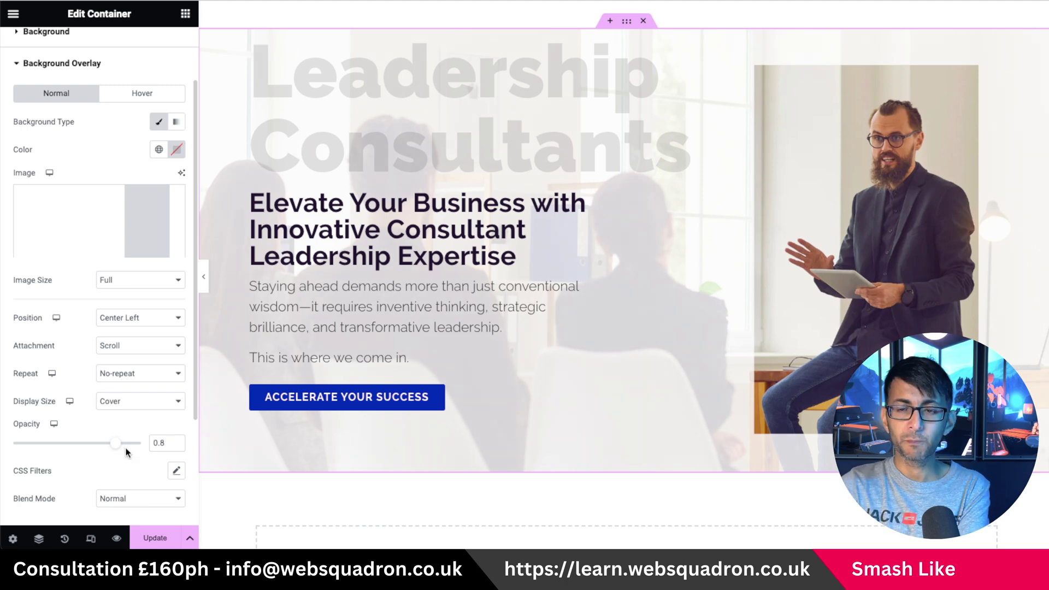
left_click_drag(121, 450, 125, 448)
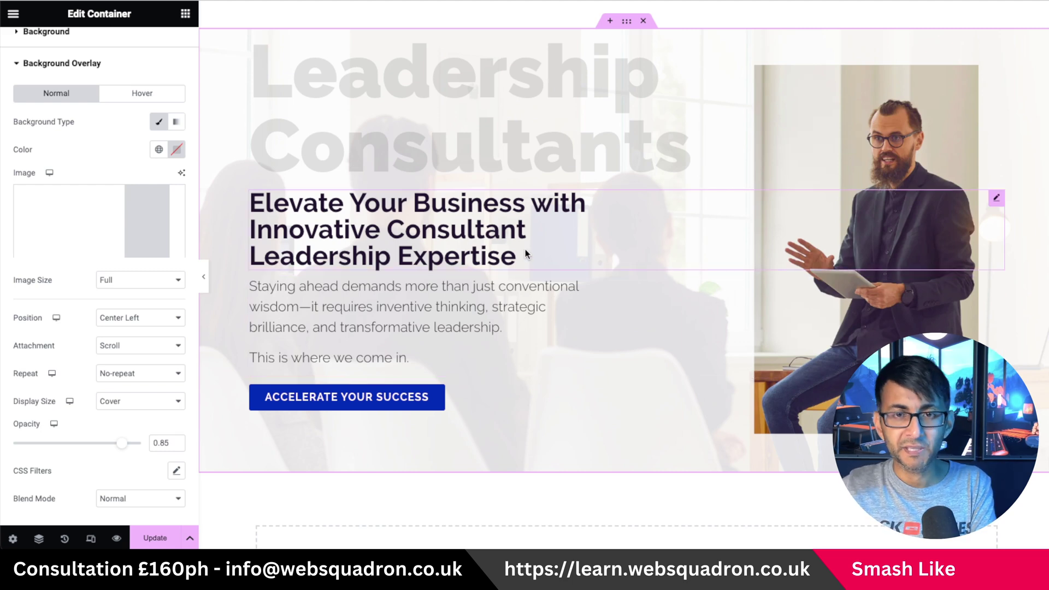
Step: Replace the hero container's background image with the partly desaturated photo BG-Image-2.webp from the media library
scroll(126, 166, "up", 2)
scroll(125, 165, "up", 2)
left_click(76, 106)
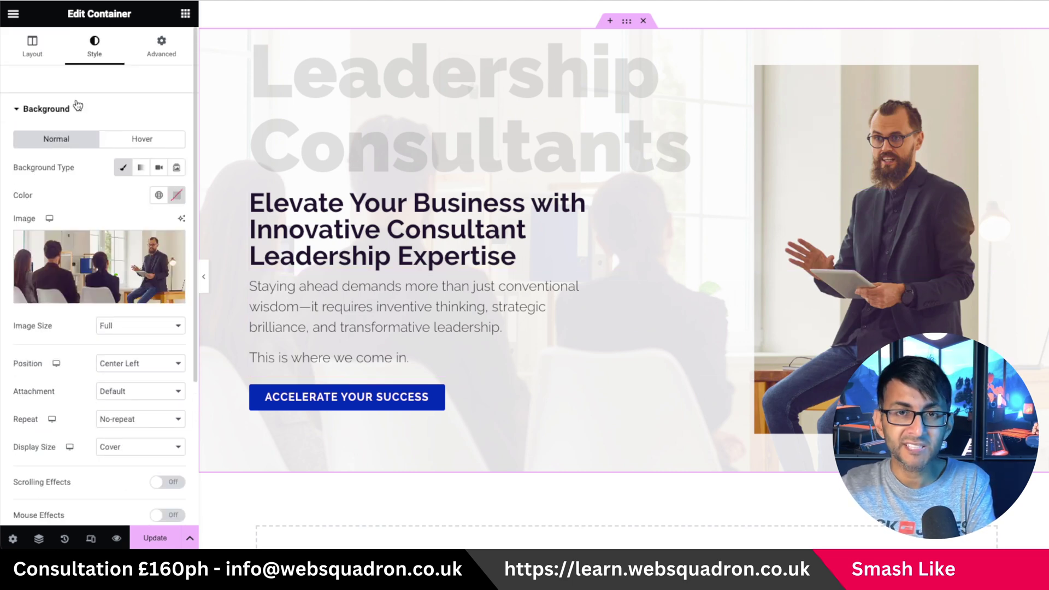
left_click(75, 266)
left_click(381, 179)
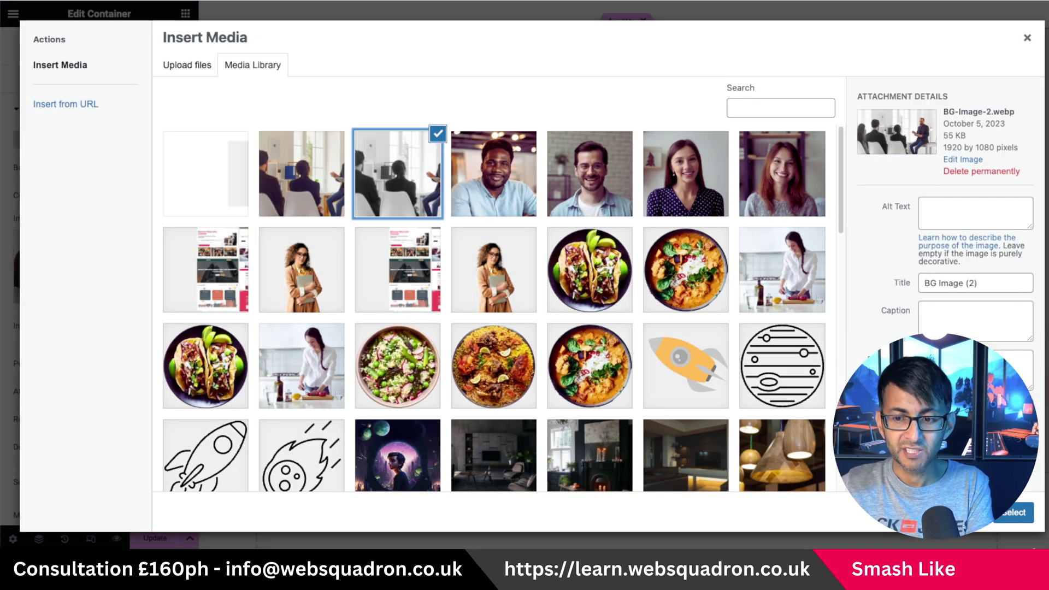
left_click(1021, 513)
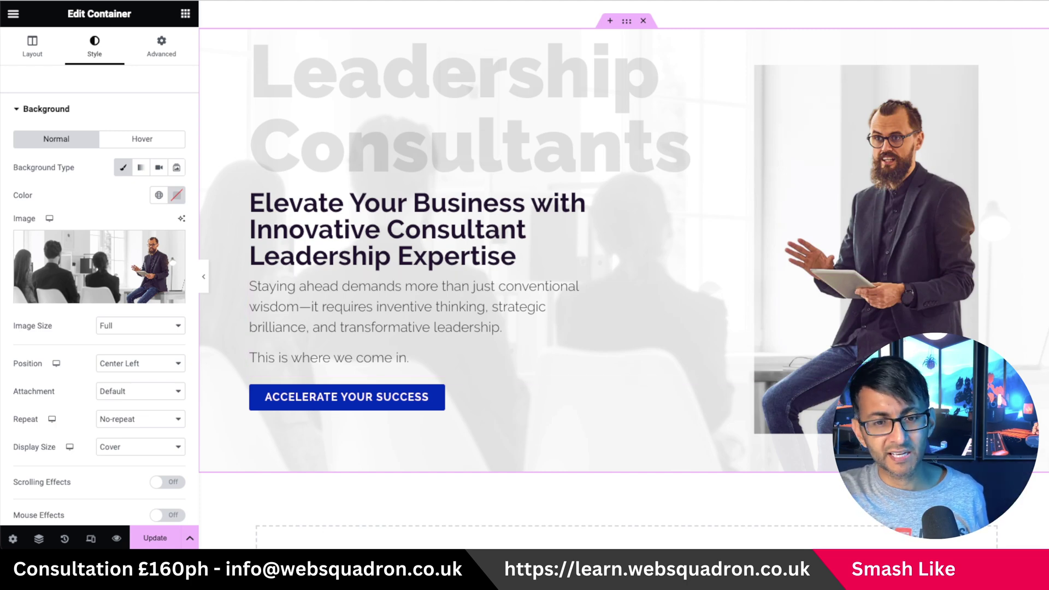
Step: Preview the hero section at full width with the editing panel hidden, and bring the panel back
left_click(204, 276)
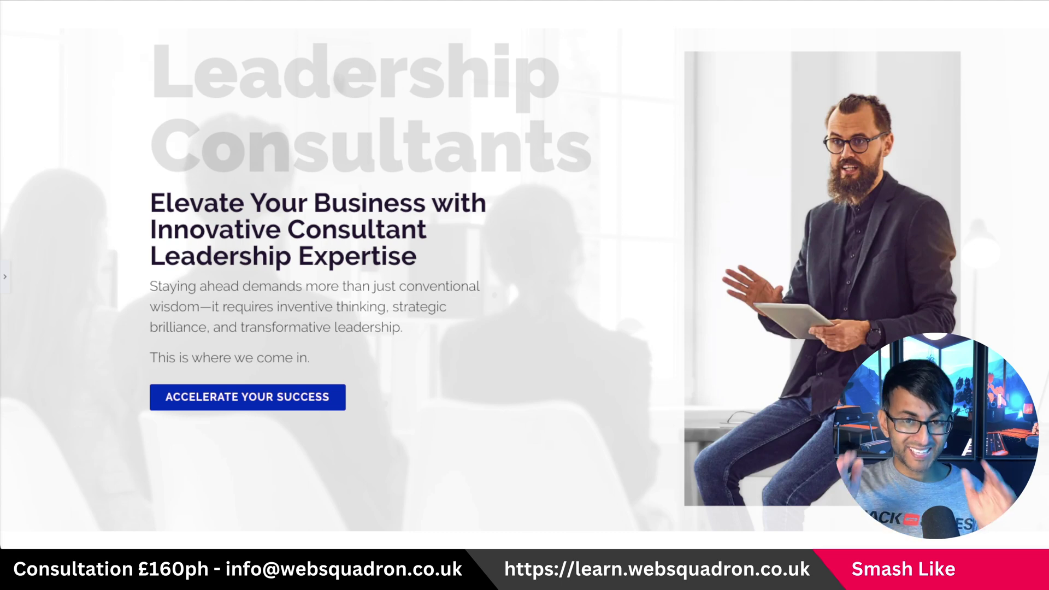
left_click(4, 276)
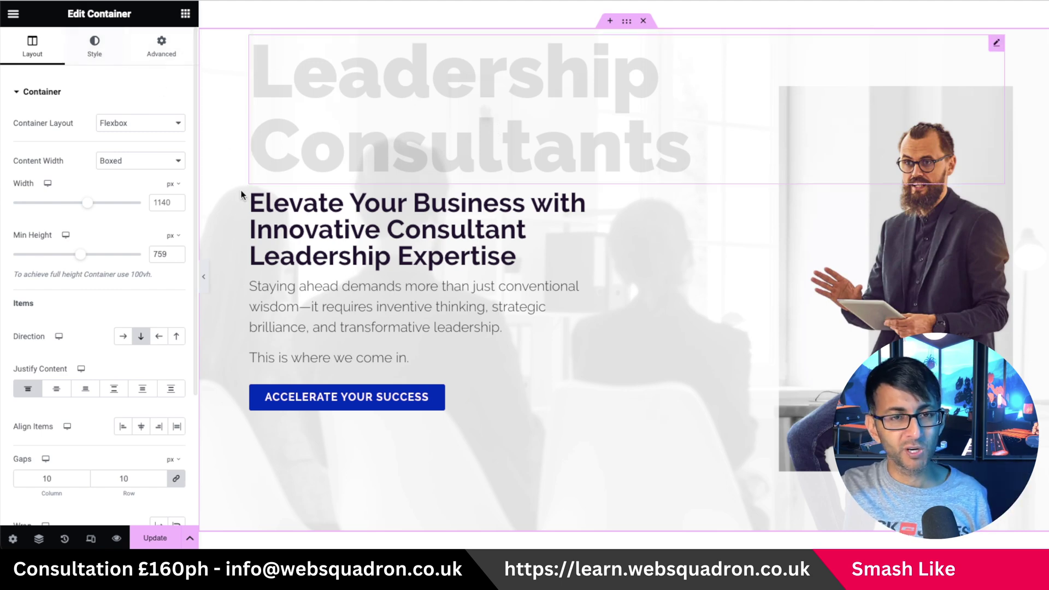
Step: Switch to the mobile view and select BG-Image-2-1.webp in the media library for the container's mobile background
left_click(91, 541)
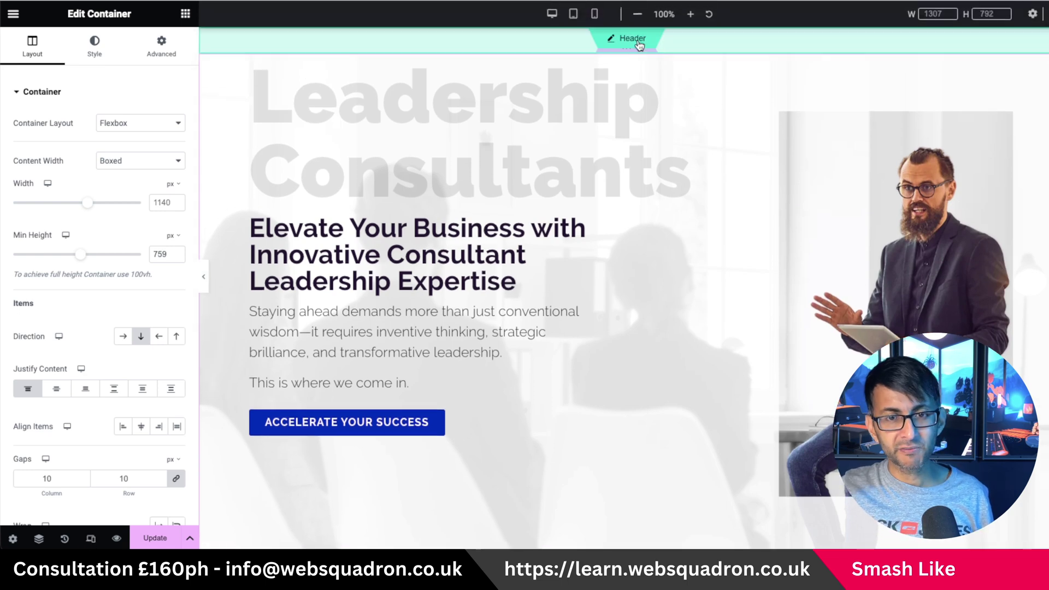
left_click(594, 16)
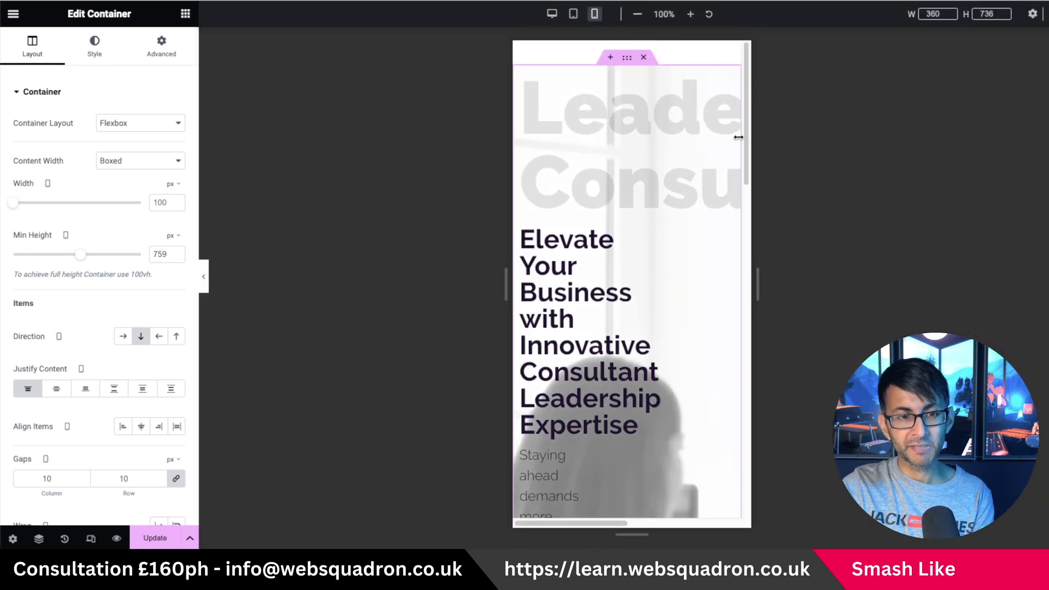
left_click(116, 59)
mouse_move(131, 246)
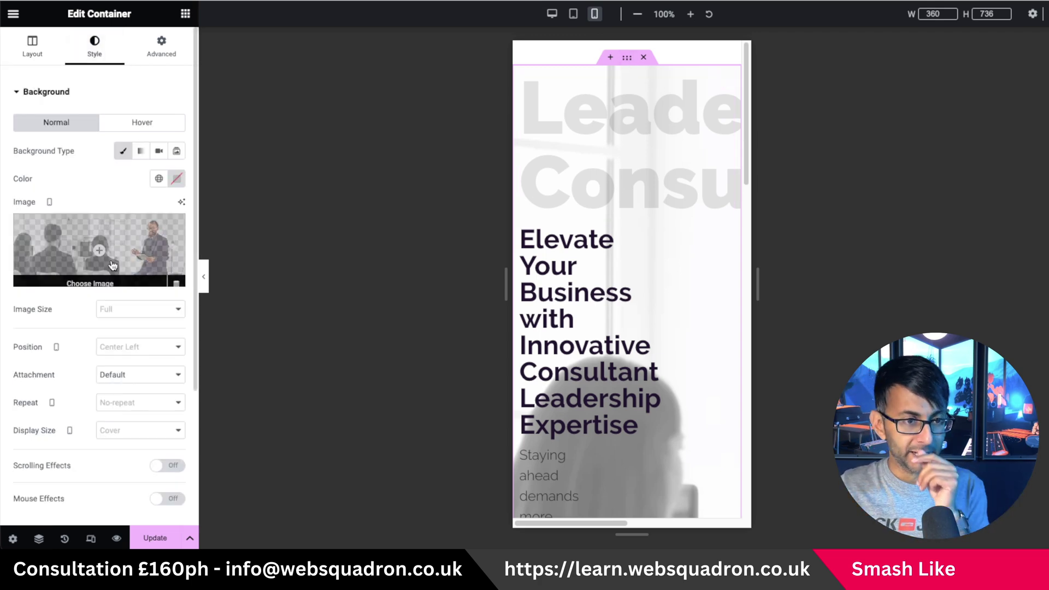
left_click(134, 241)
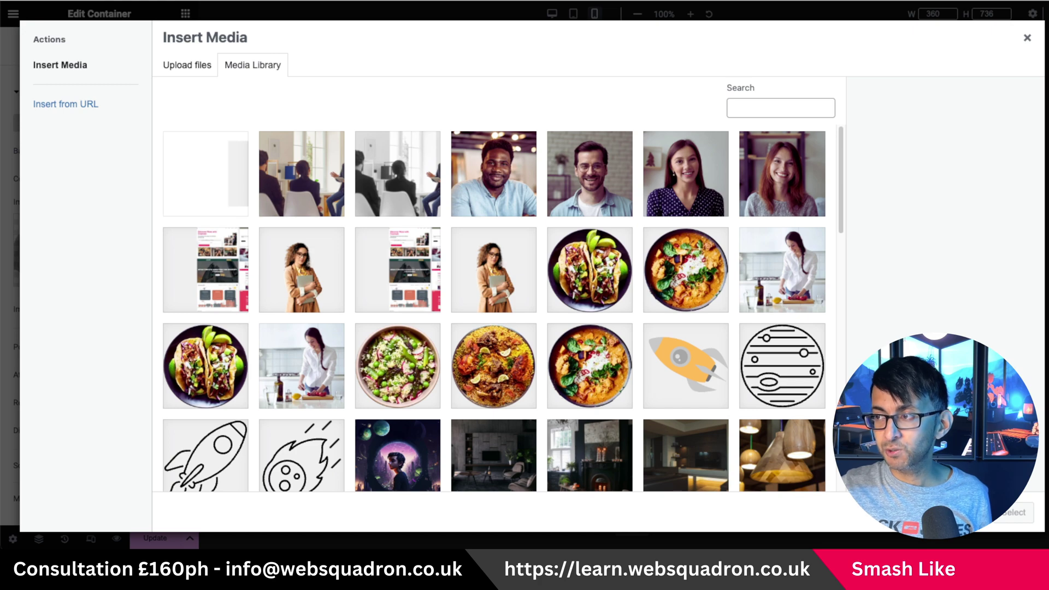
left_click(287, 188)
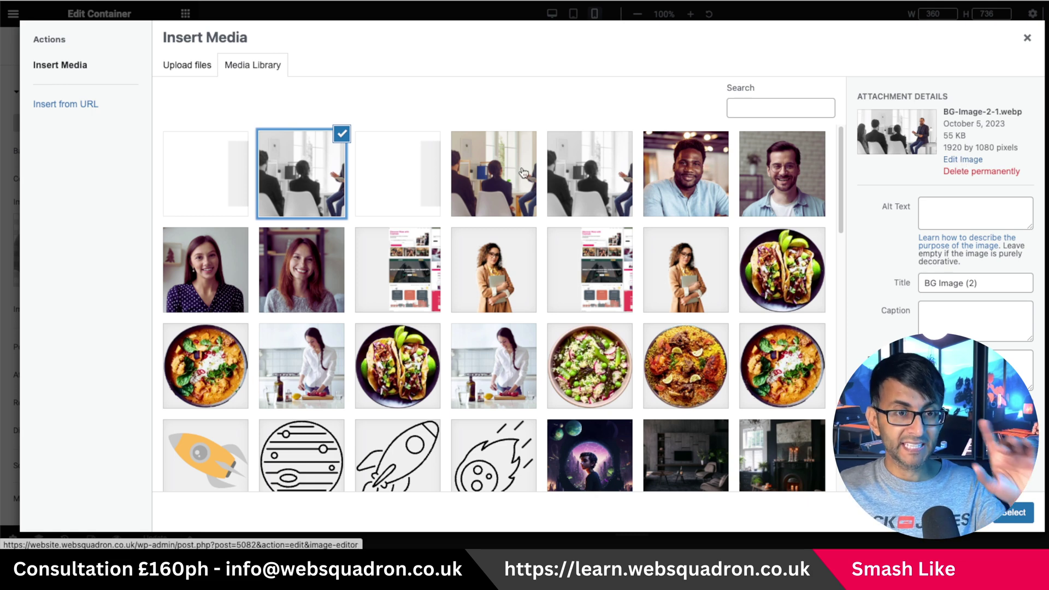
Step: Scale BG-Image-2-1.webp proportionally to a height of 750 pixels in the image editor and return to the media library
left_click(965, 161)
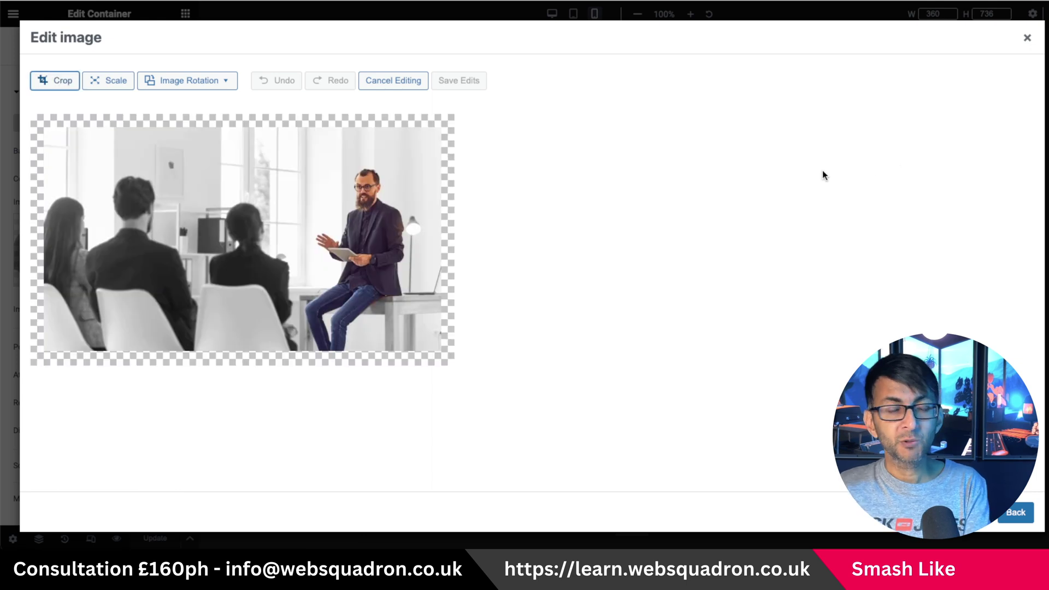
left_click(118, 85)
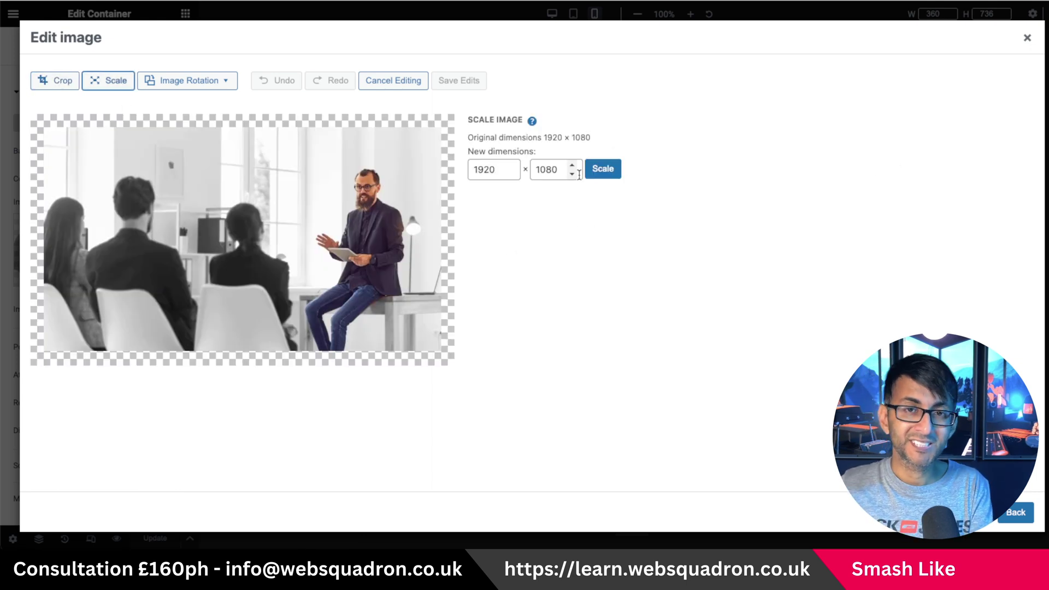
double_click(556, 169)
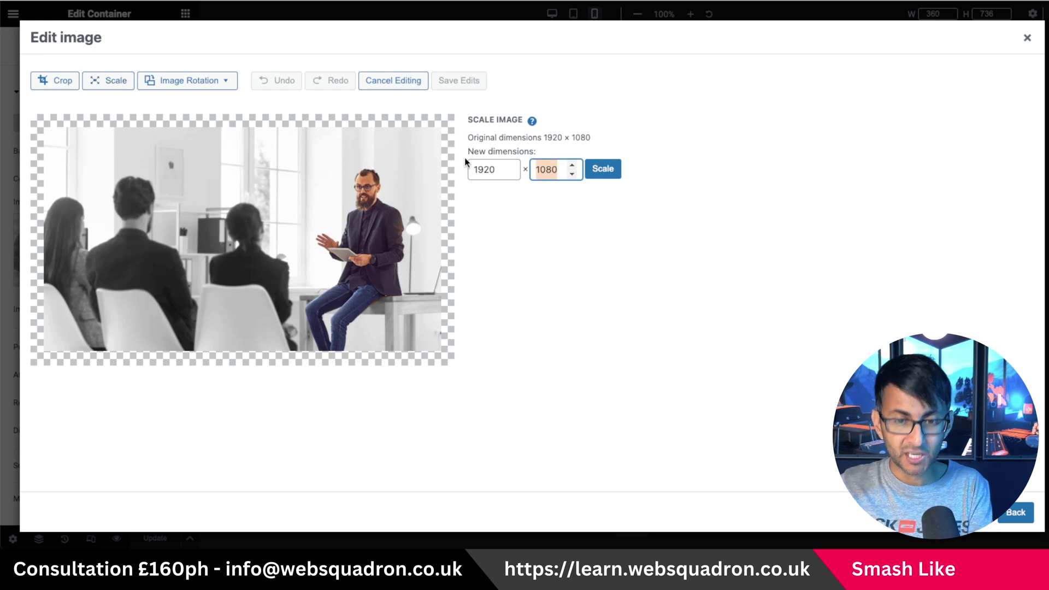
type("750")
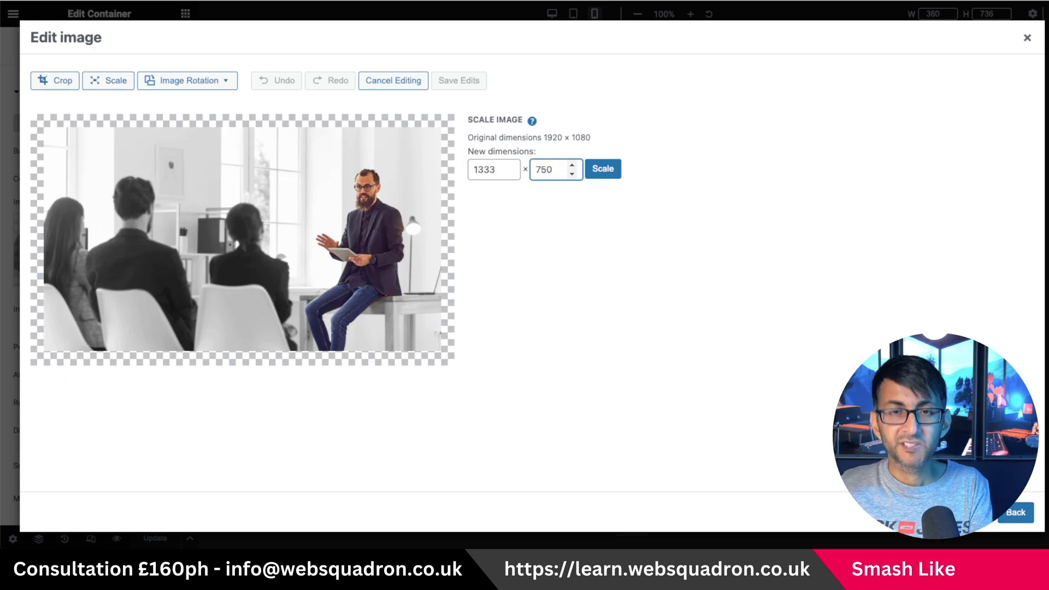
left_click(611, 171)
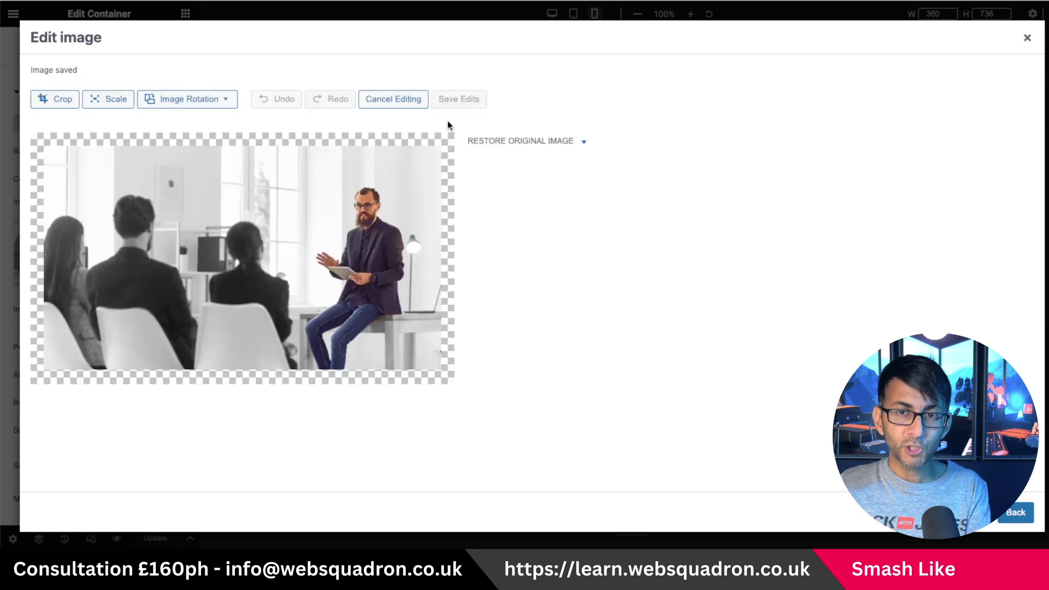
left_click(1028, 38)
left_click(134, 242)
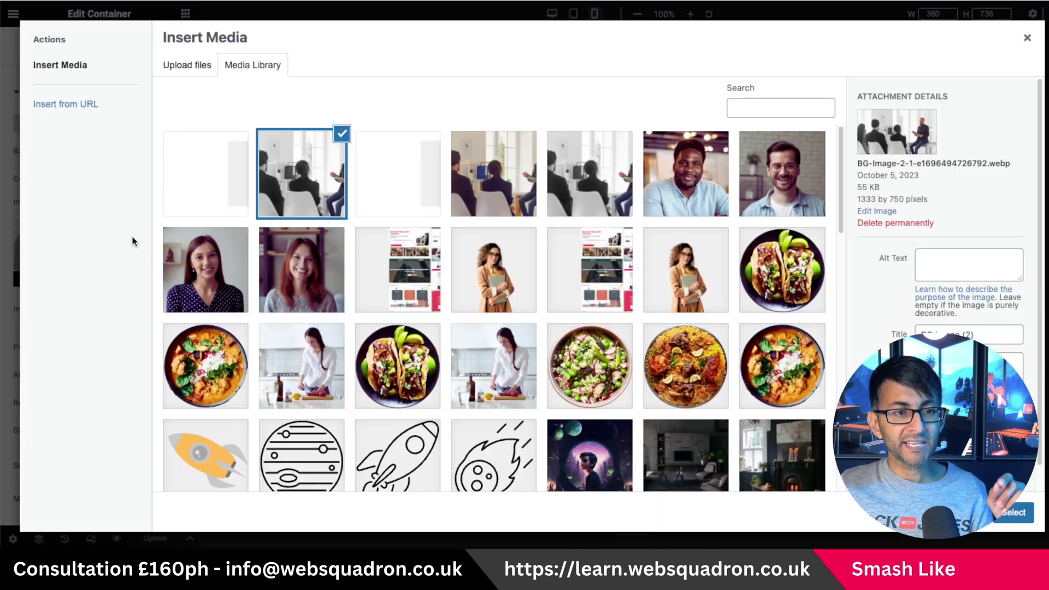
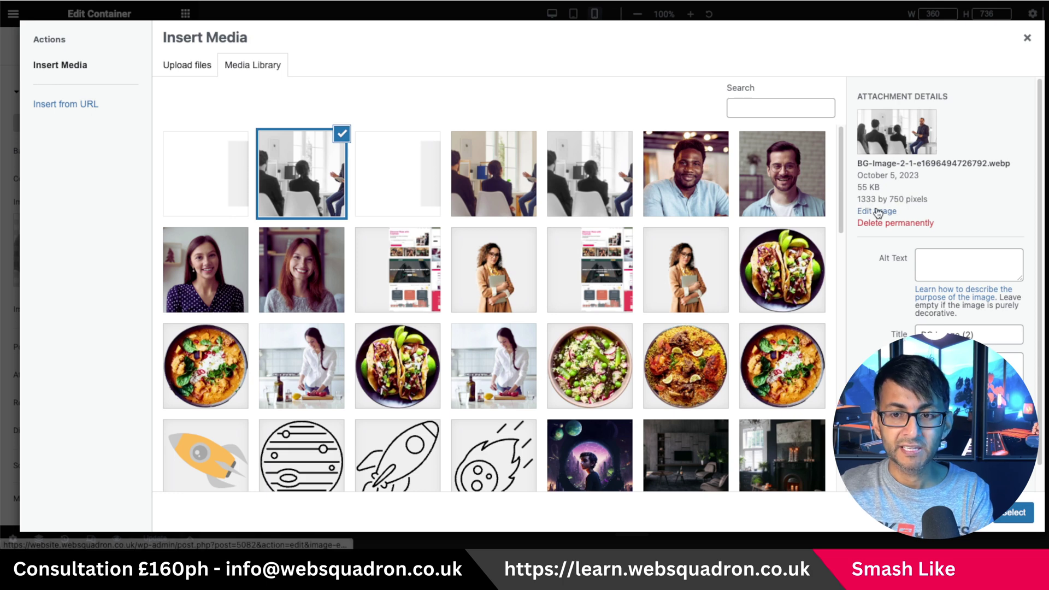
Step: Crop the scaled photo to a 500 × 750 area framing the seated speaker, starting at about 635 × 0, and save the edits
left_click(876, 211)
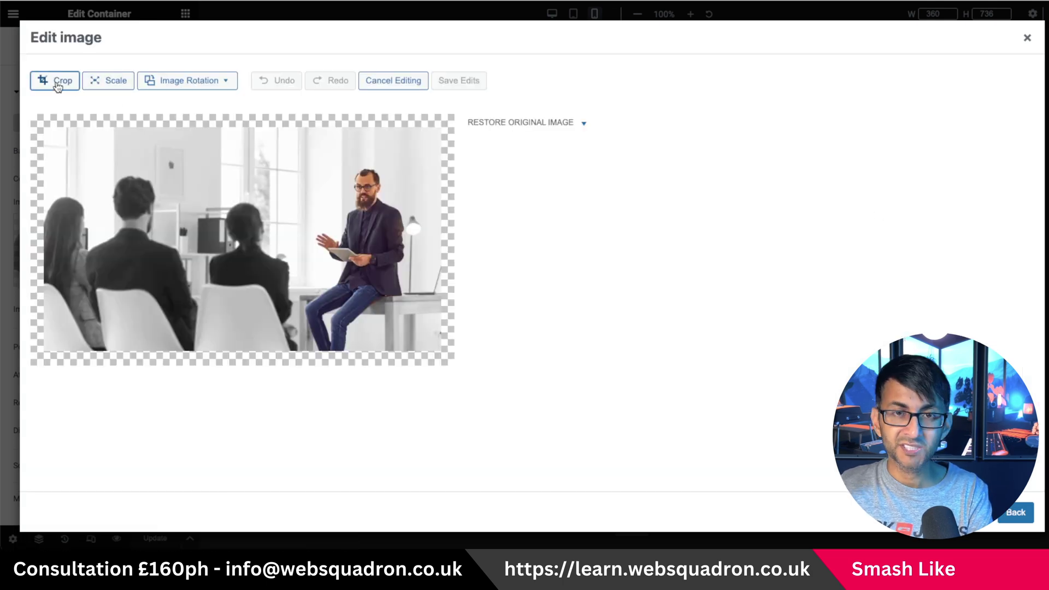
left_click(58, 83)
left_click_drag(49, 239, 153, 241)
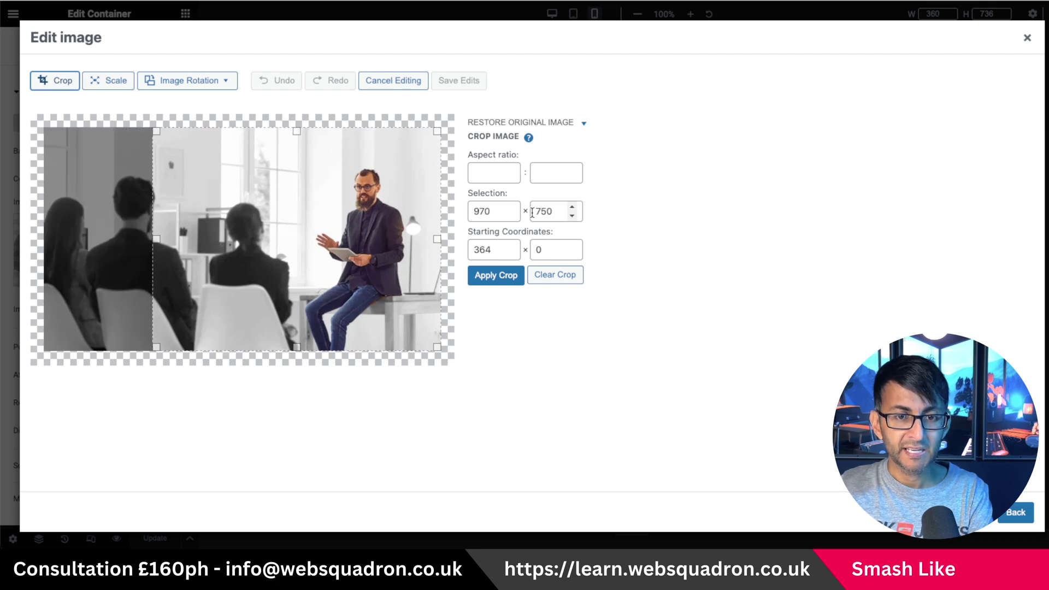
double_click(483, 211)
type("500")
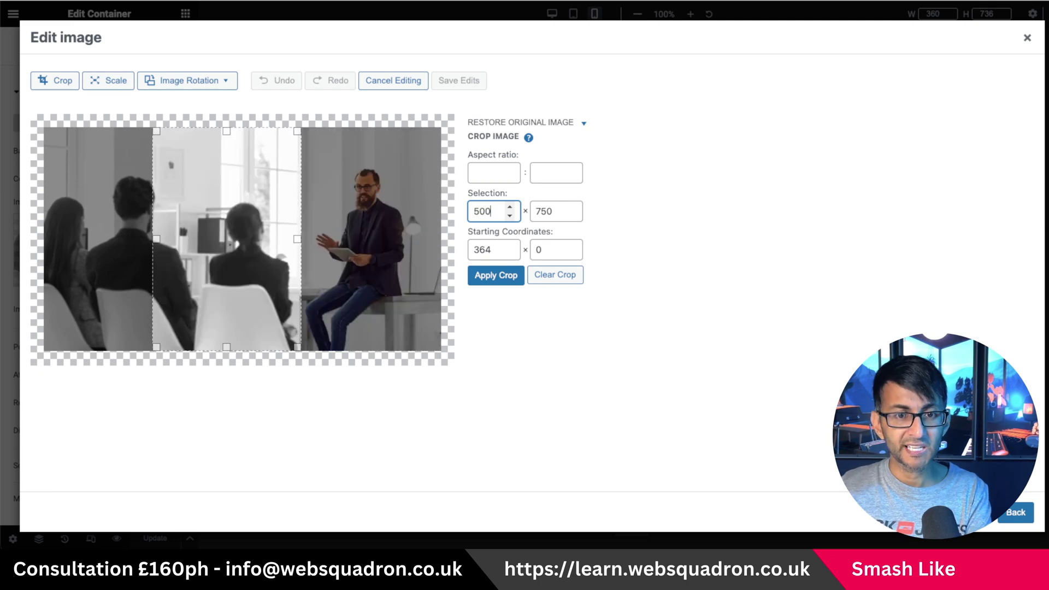
left_click_drag(244, 230, 327, 228)
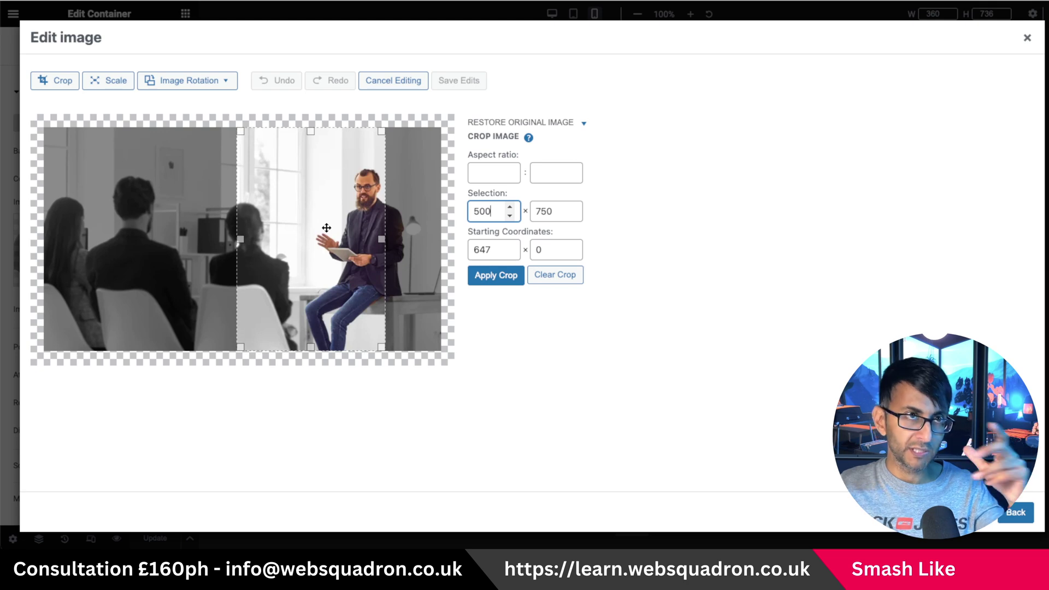
left_click_drag(296, 251, 295, 250)
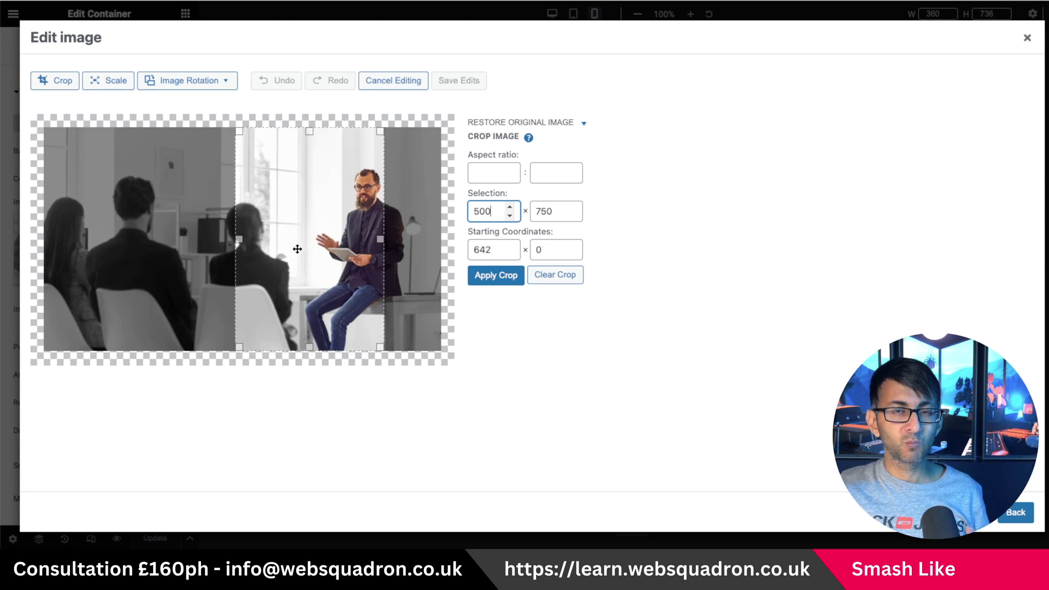
left_click_drag(298, 250, 296, 249)
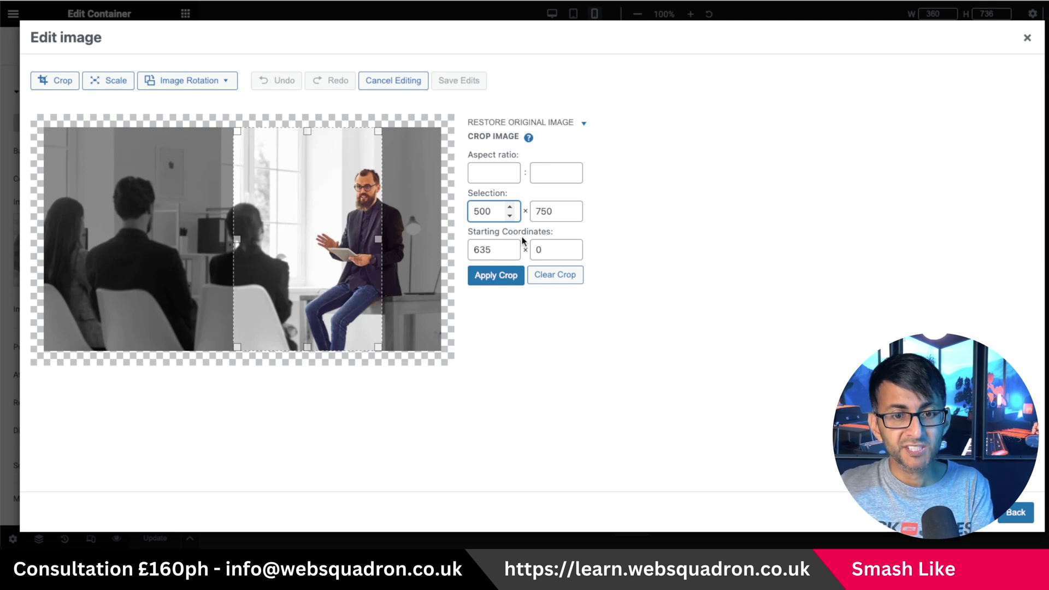
left_click(498, 275)
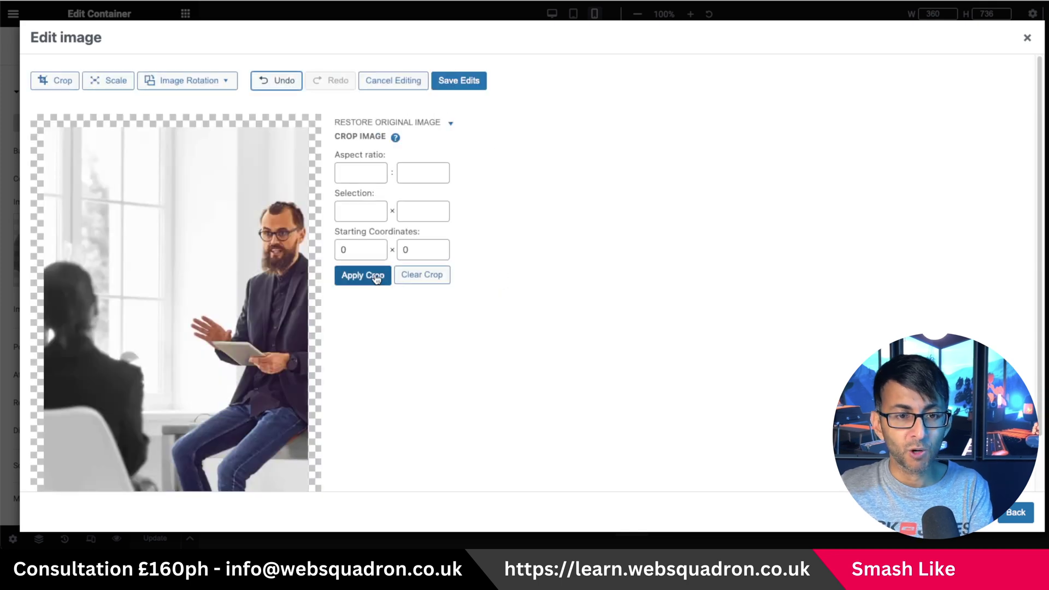
left_click(467, 81)
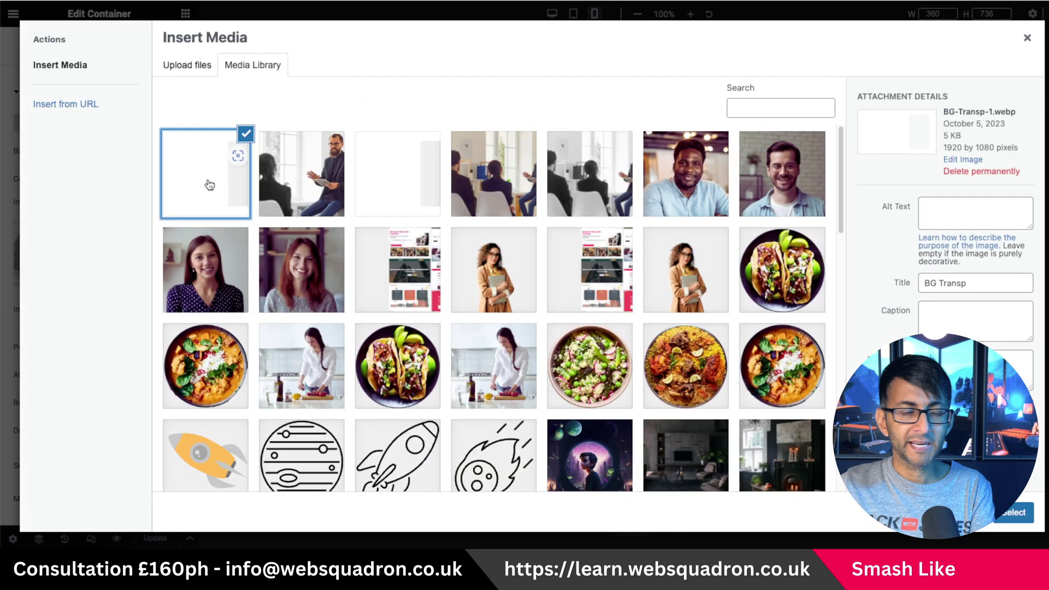
Step: Scale the transparent overlay image BG-Transp-1.webp proportionally to a height of 750 pixels
left_click(967, 160)
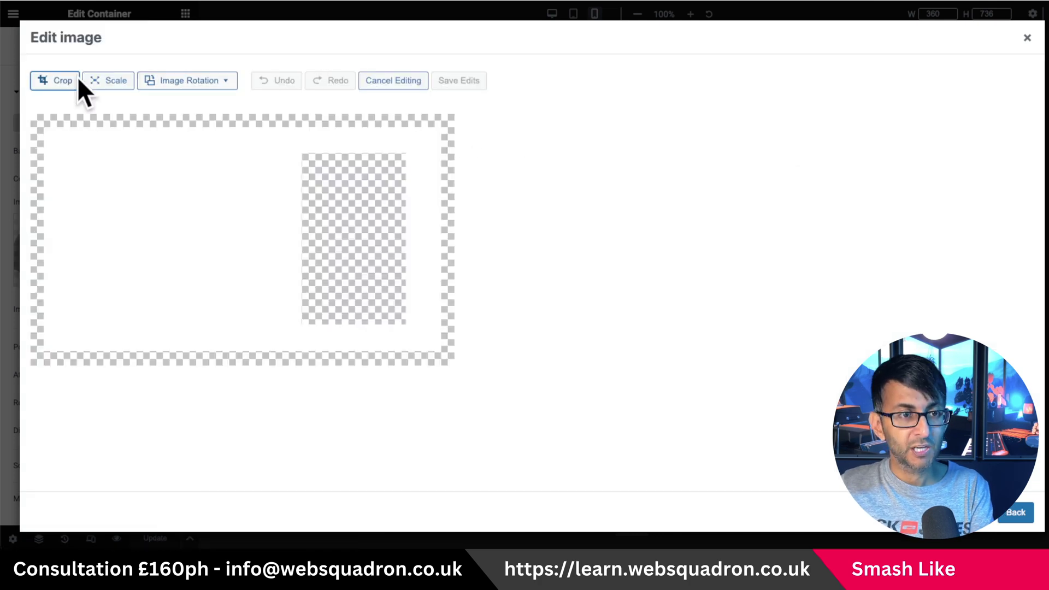
left_click(112, 80)
left_click_drag(554, 163, 533, 165)
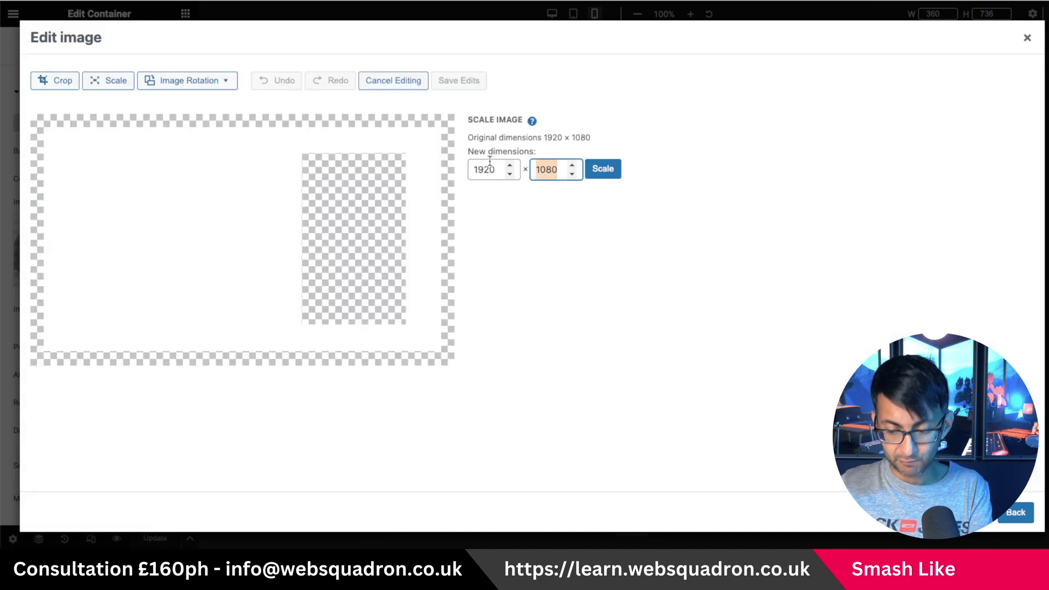
left_click(610, 172)
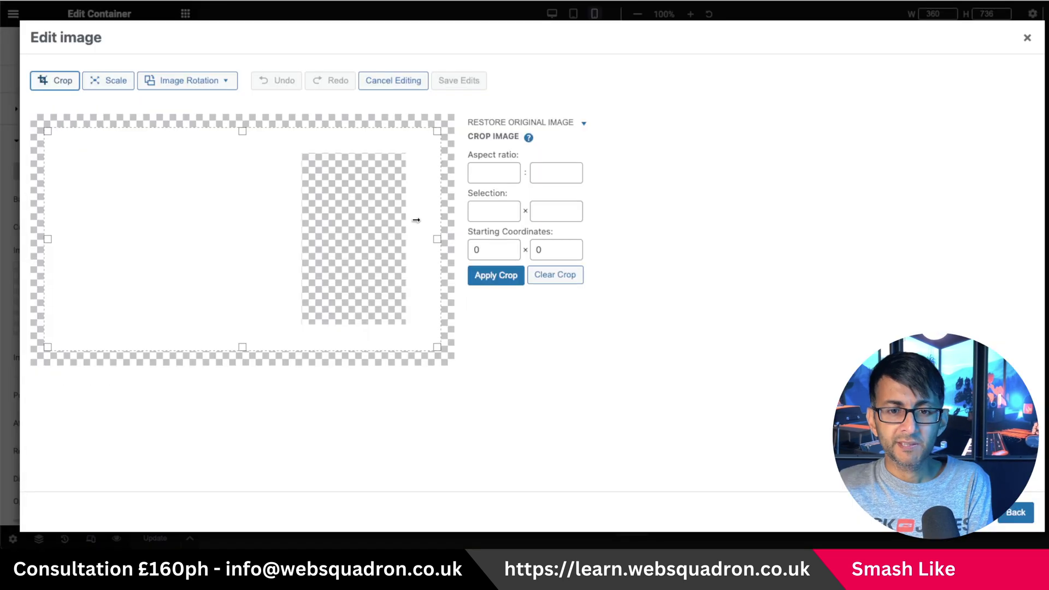
Step: Crop the overlay image to a 500 × 750 area around its transparent rectangle and insert it as the container's mobile background overlay
left_click_drag(56, 235, 195, 236)
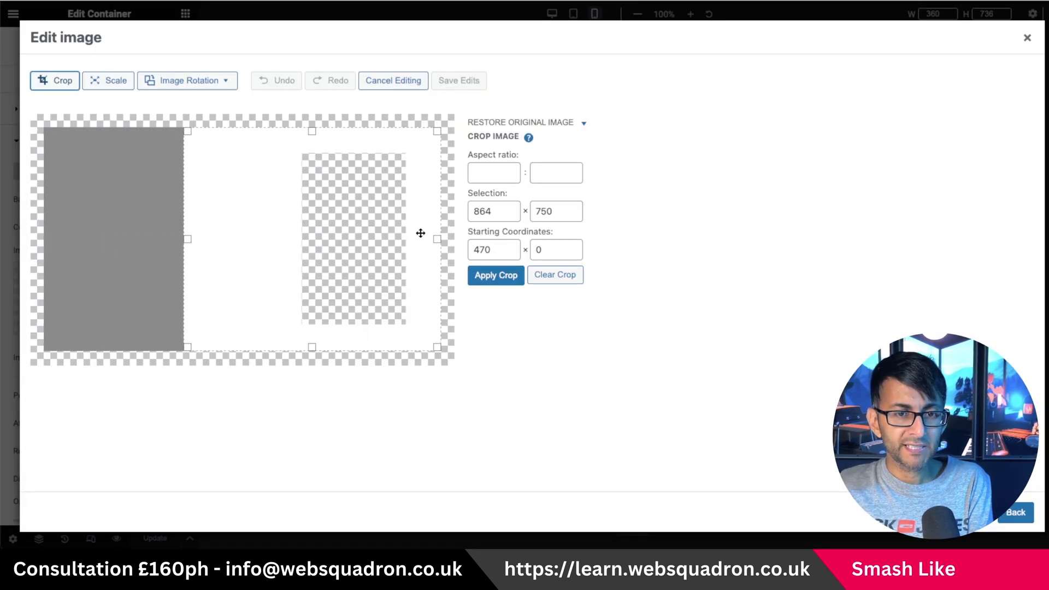
double_click(499, 214)
type("500")
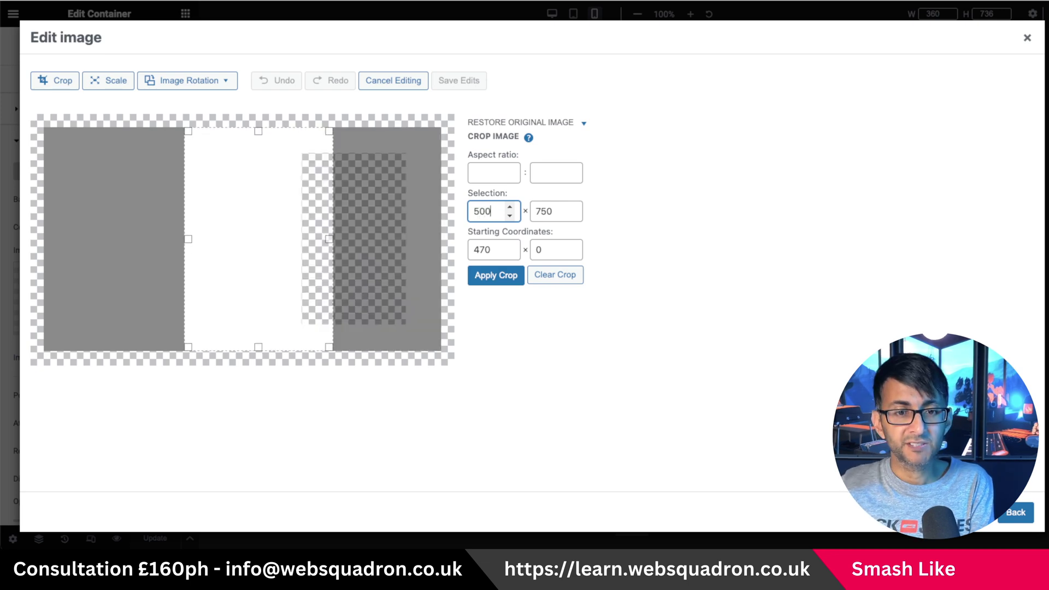
left_click_drag(258, 245, 307, 243)
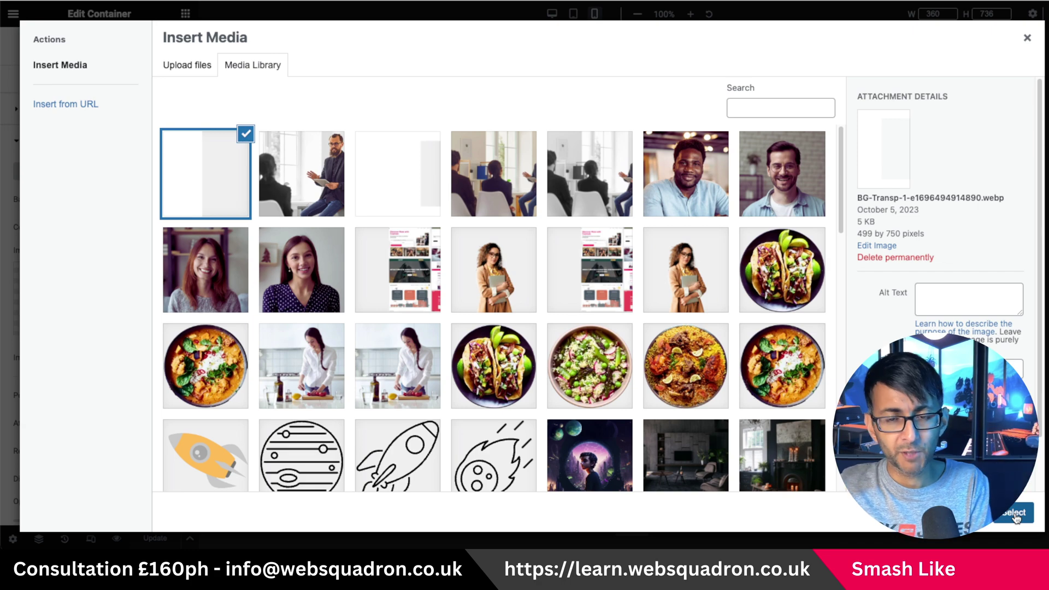
left_click(1015, 514)
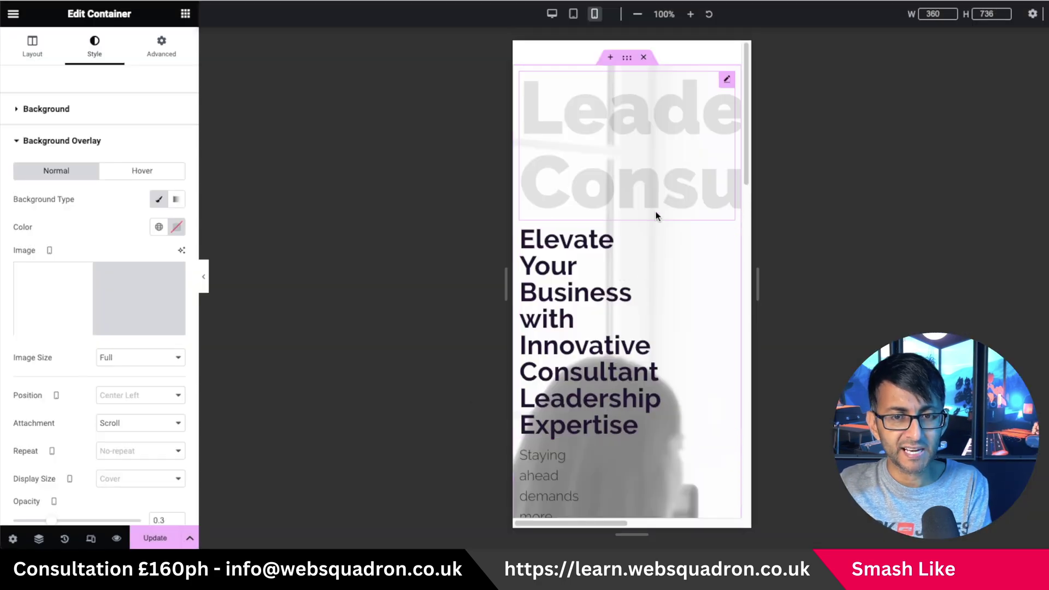
Step: Set the cropped speaker photo as the container's mobile background image with its position at Center Right
left_click(76, 110)
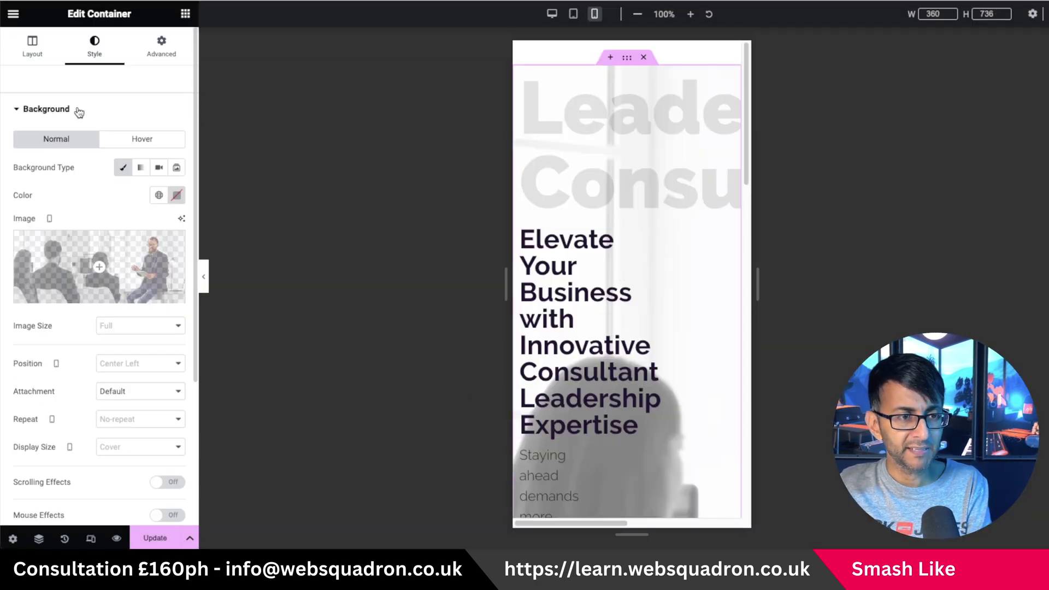
left_click(99, 266)
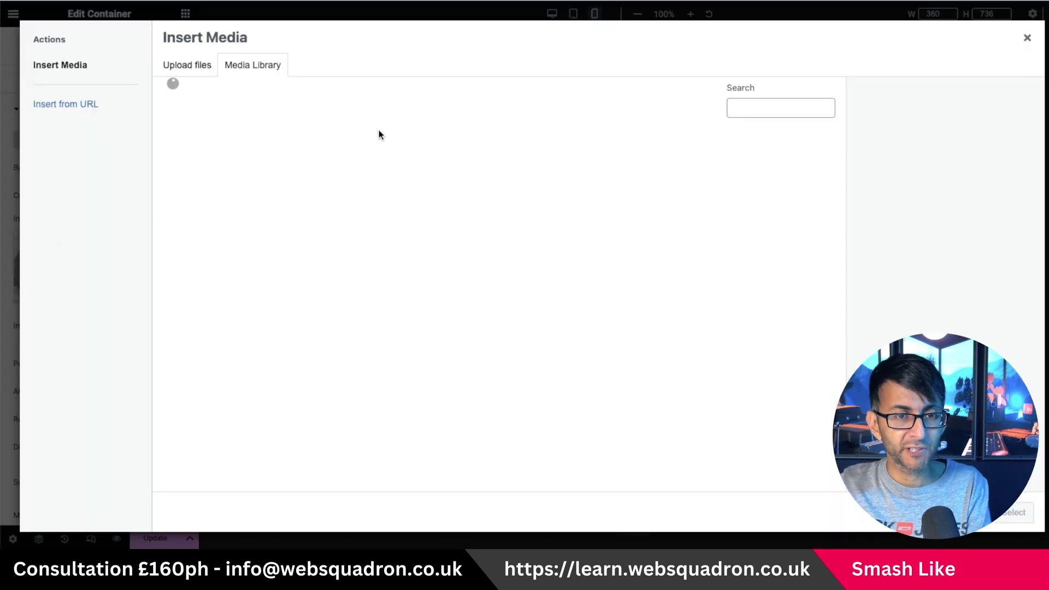
left_click(286, 160)
left_click(1015, 511)
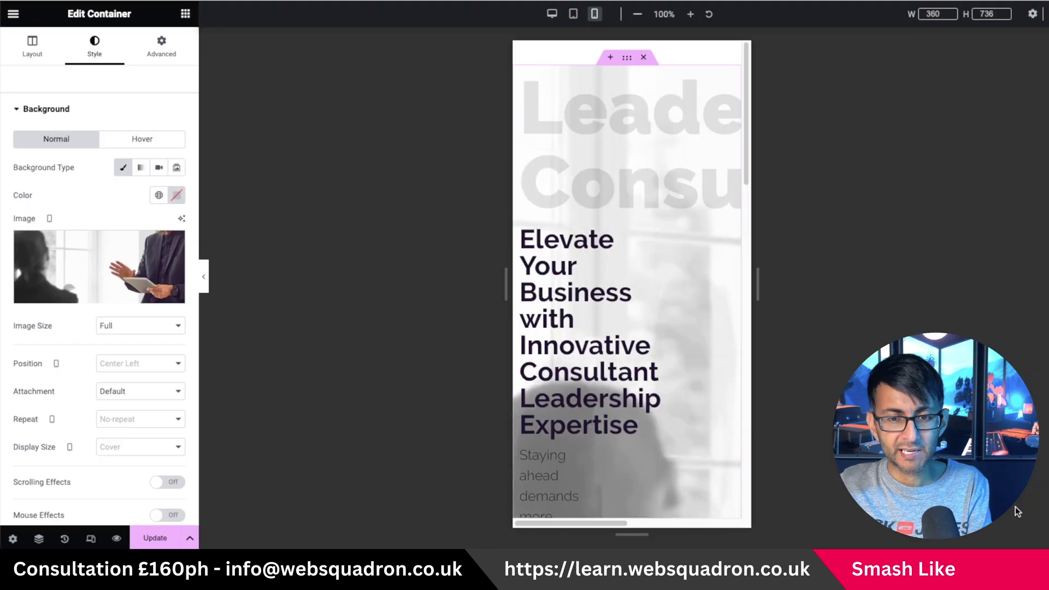
left_click_drag(761, 77, 755, 112)
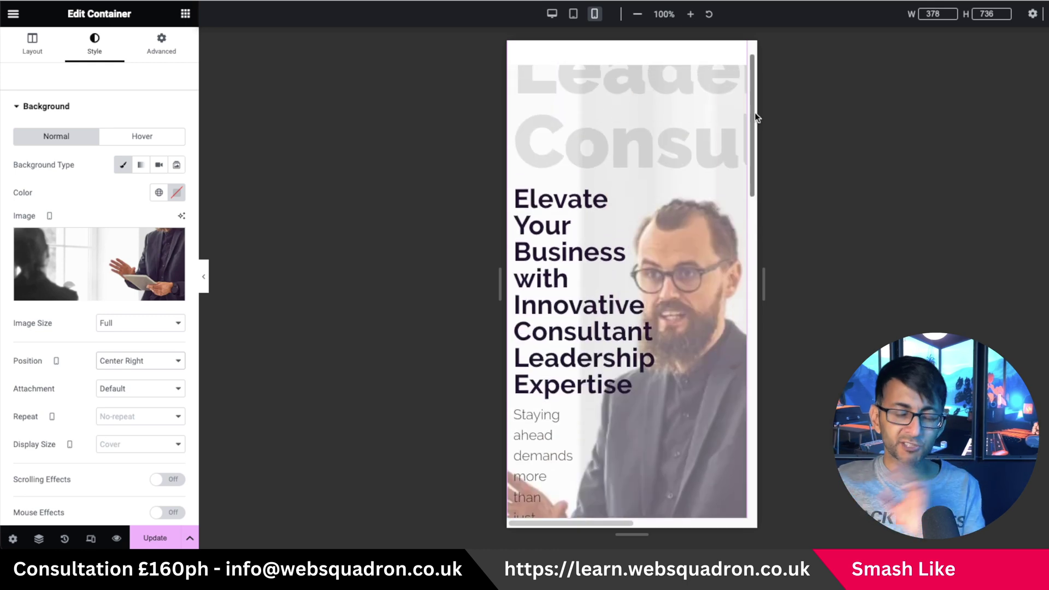
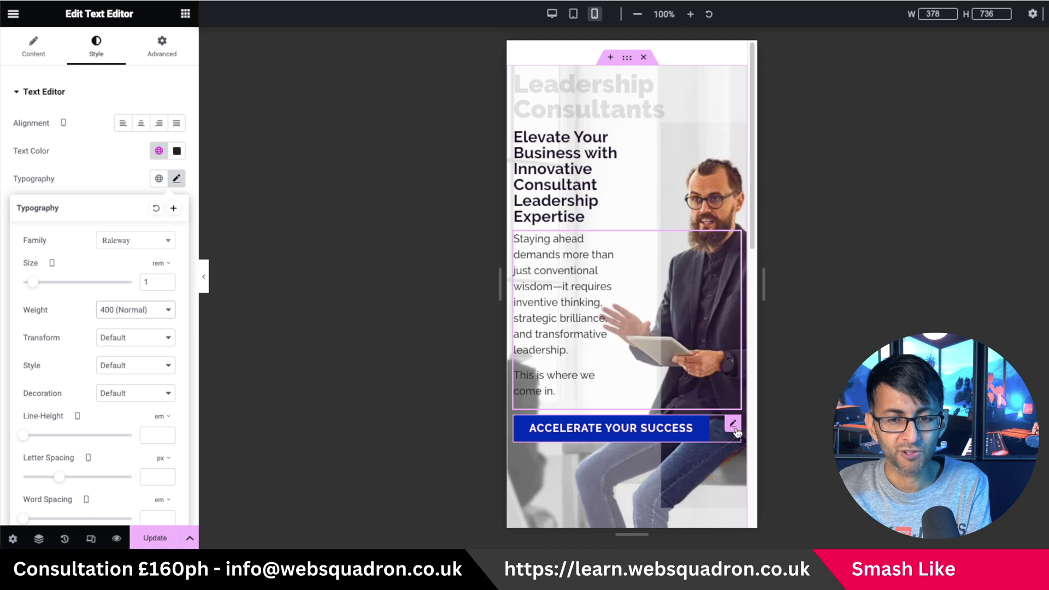
Step: Review the typography settings of the "Accelerate Your Success" button and select the hero container again
left_click(96, 47)
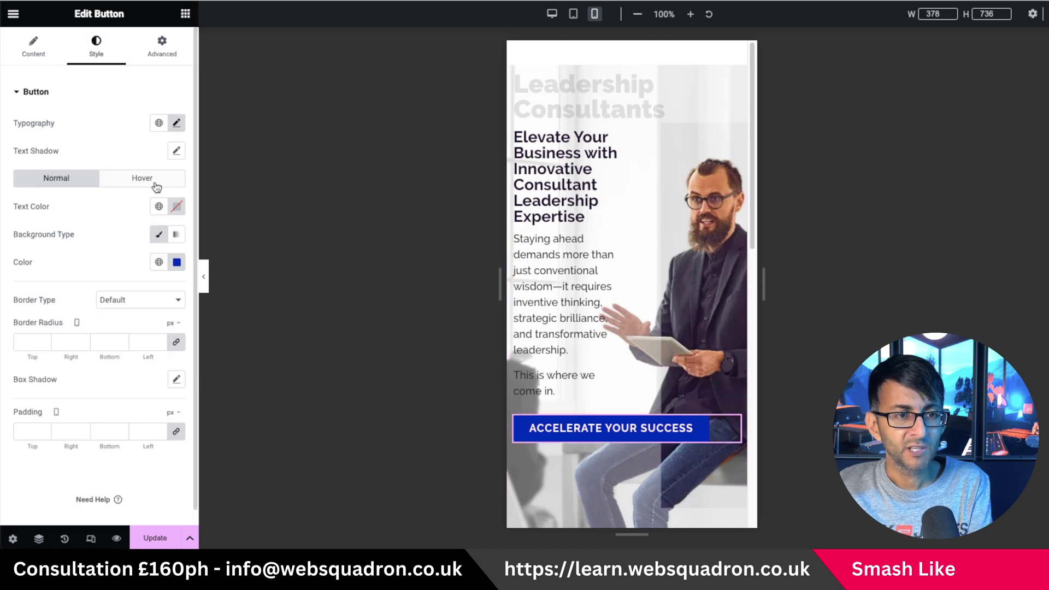
left_click(176, 123)
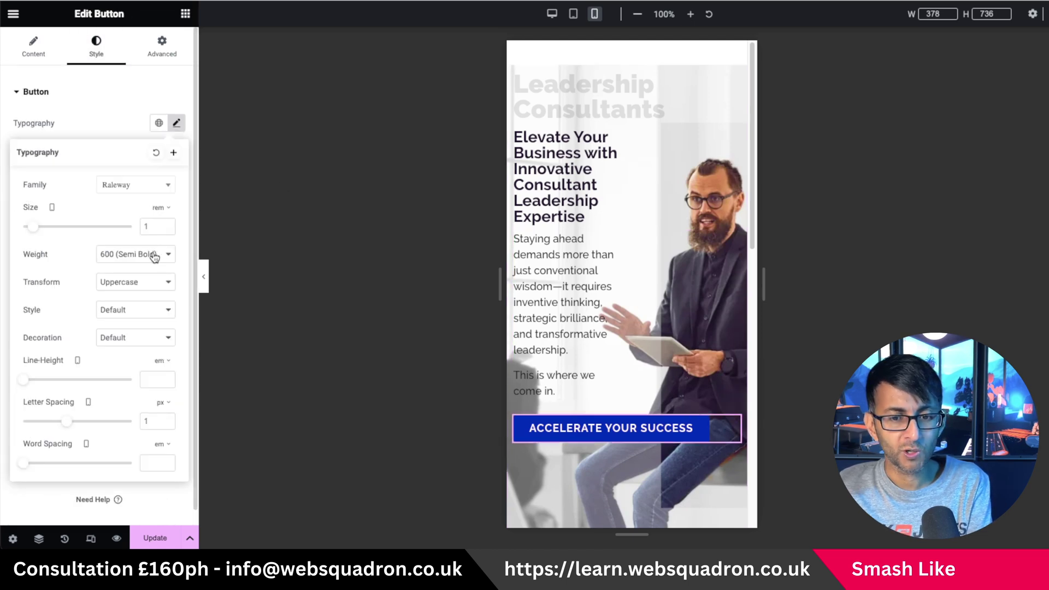
left_click(727, 165)
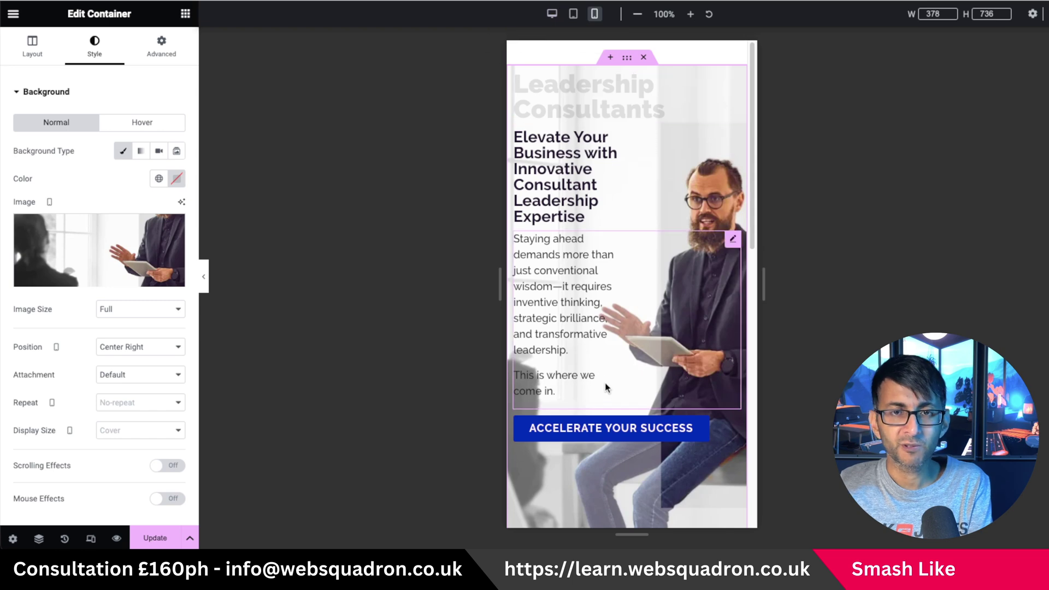
Step: Check the hero section in the desktop view and set the "Leadership Consultants" heading's mobile size to 7 rem
left_click(552, 14)
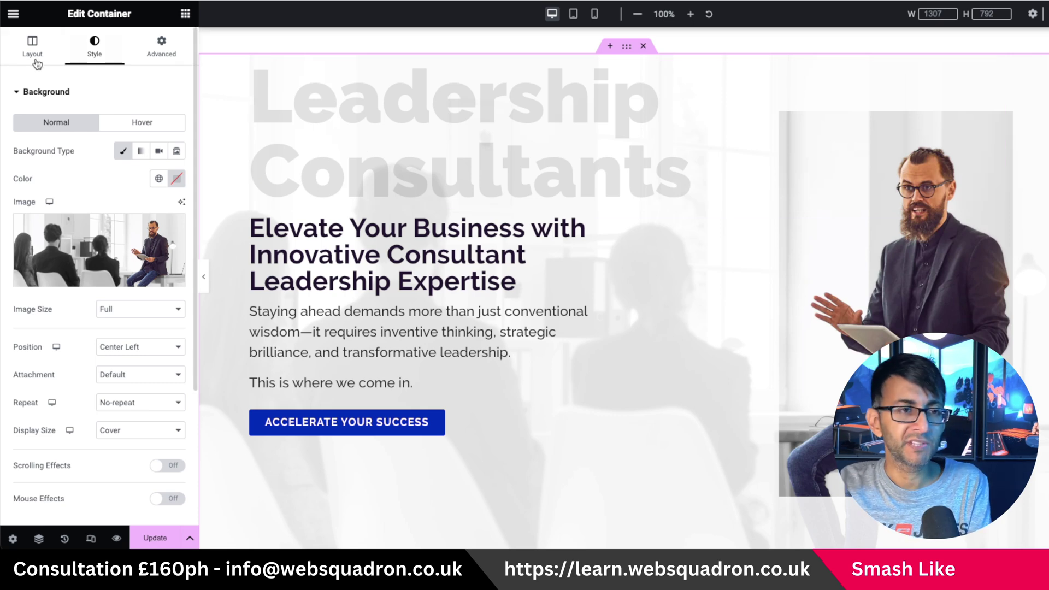
left_click(367, 145)
left_click(177, 151)
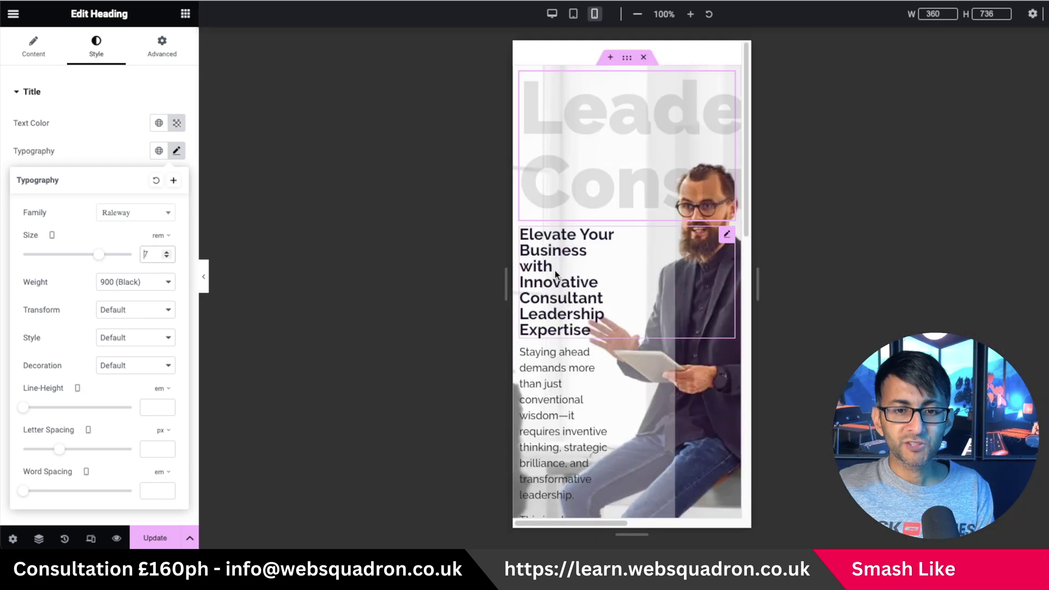
Step: Set the mobile font size of the "Elevate Your Business" heading to 2.5 rem
left_click(556, 270)
left_click(177, 152)
left_click(153, 251)
type("2.5")
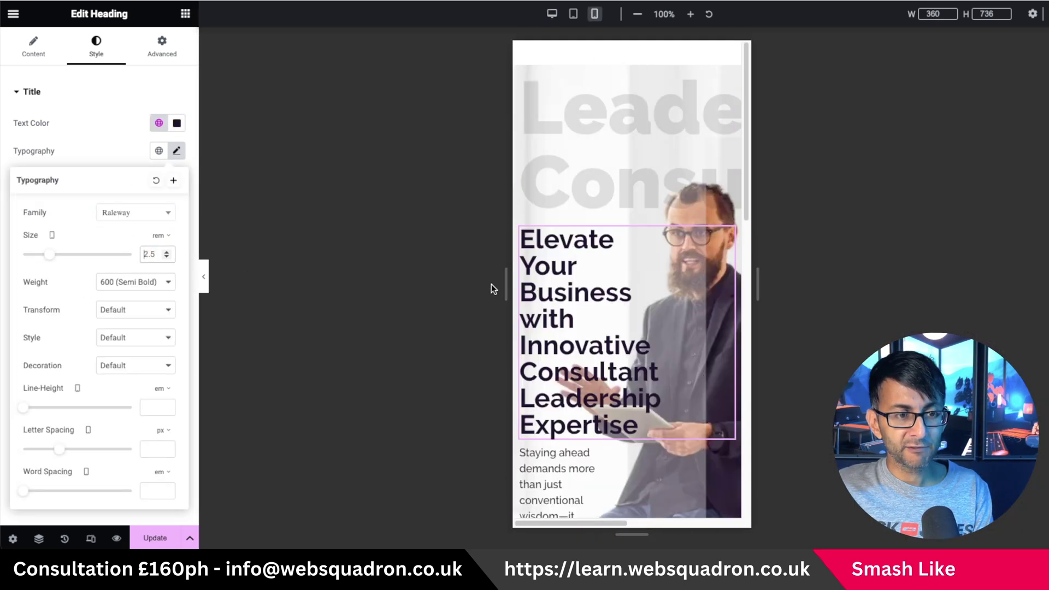
Step: Set the mobile font size of the paragraph below the "Elevate Your Business" heading to 1.3 rem
left_click(576, 469)
left_click(177, 179)
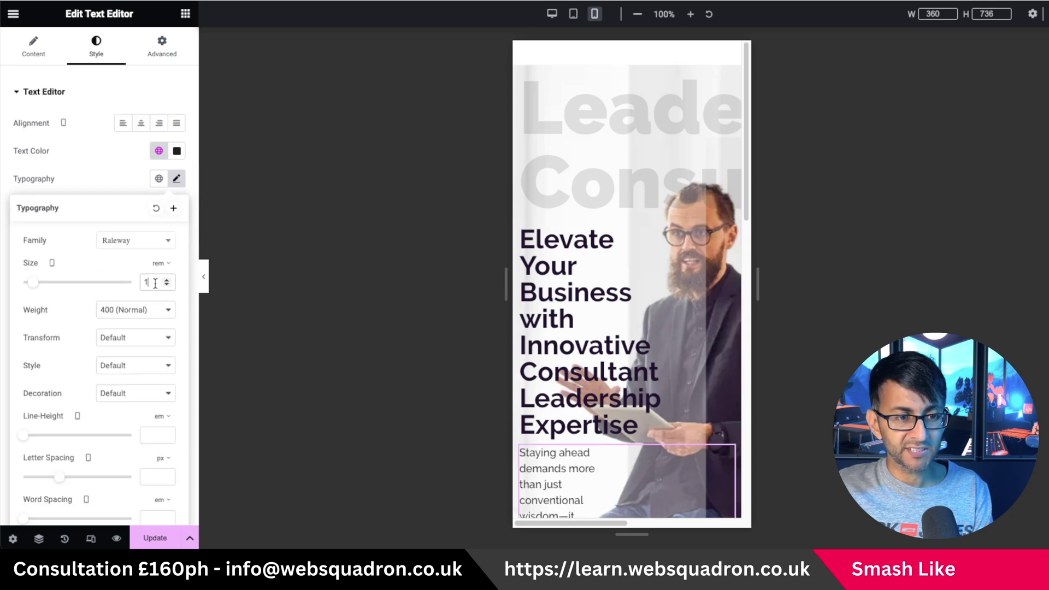
type(".3")
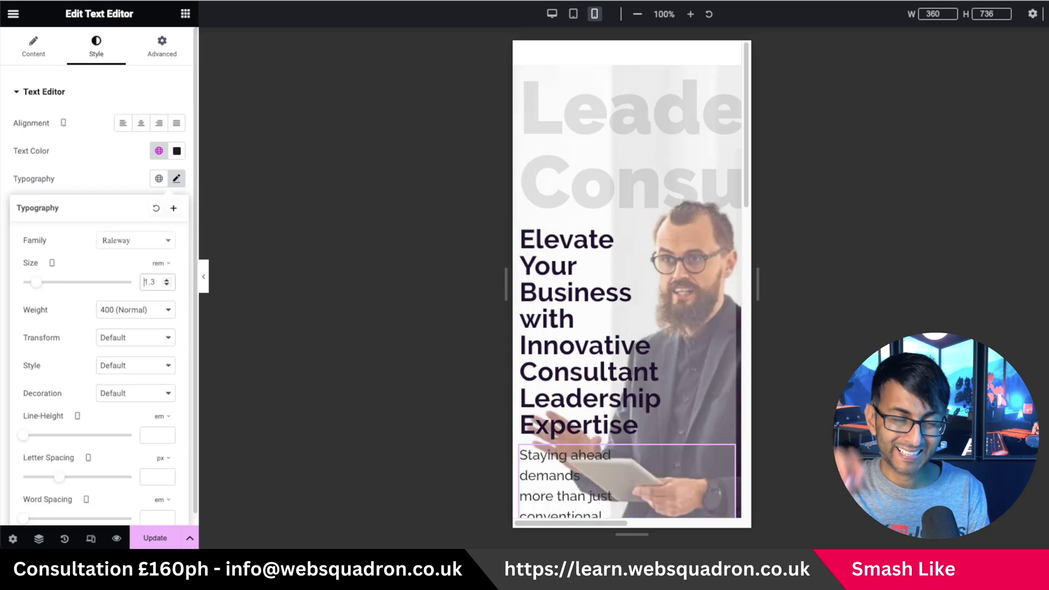
Step: Check the rest of the mobile hero section down to the "Accelerate Your Success" button and return to the desktop view
scroll(678, 331, "down", 6)
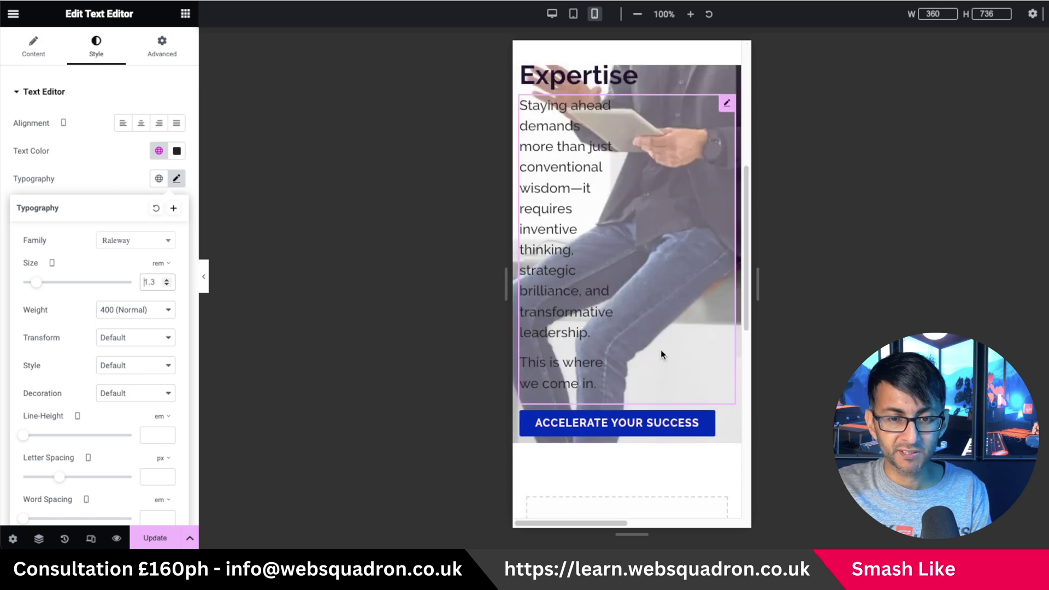
left_click(726, 422)
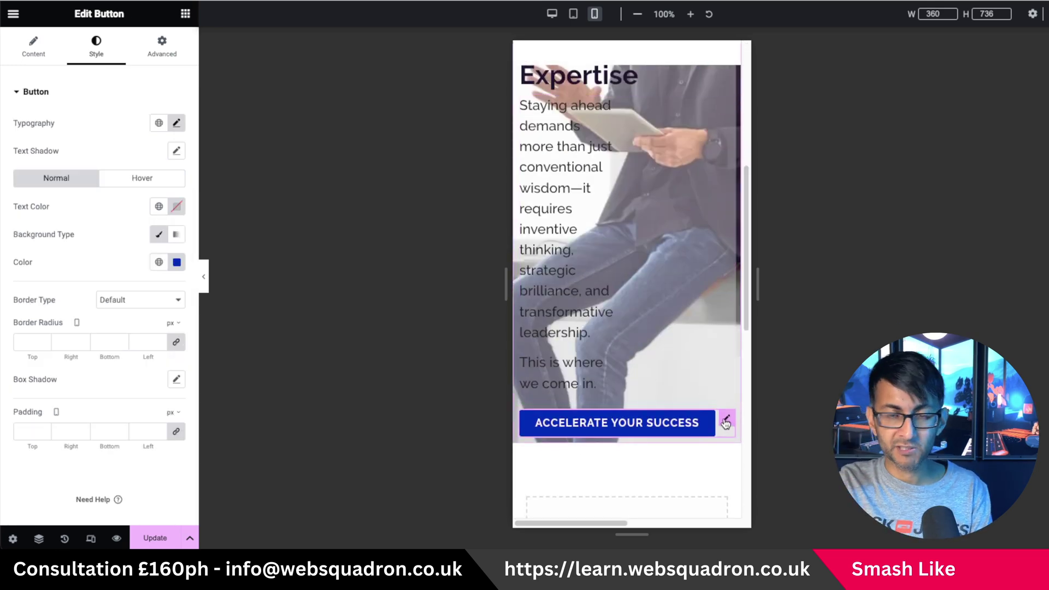
left_click(551, 16)
scroll(531, 308, "up", 1)
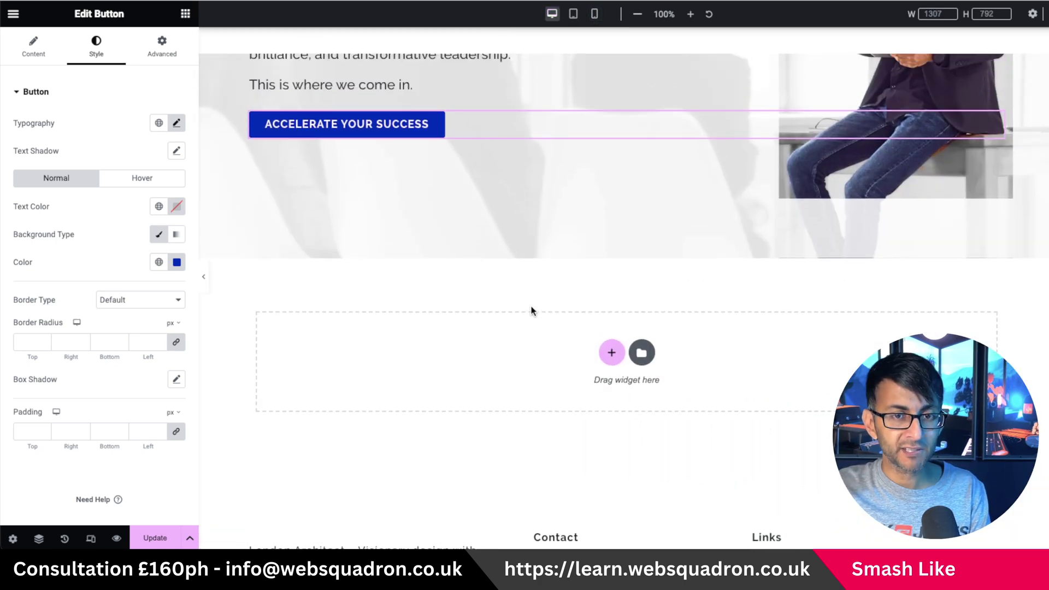
scroll(532, 310, "up", 5)
Step: Clear the "Leadership Consultants" heading's desktop font size and switch its unit to custom
left_click(427, 148)
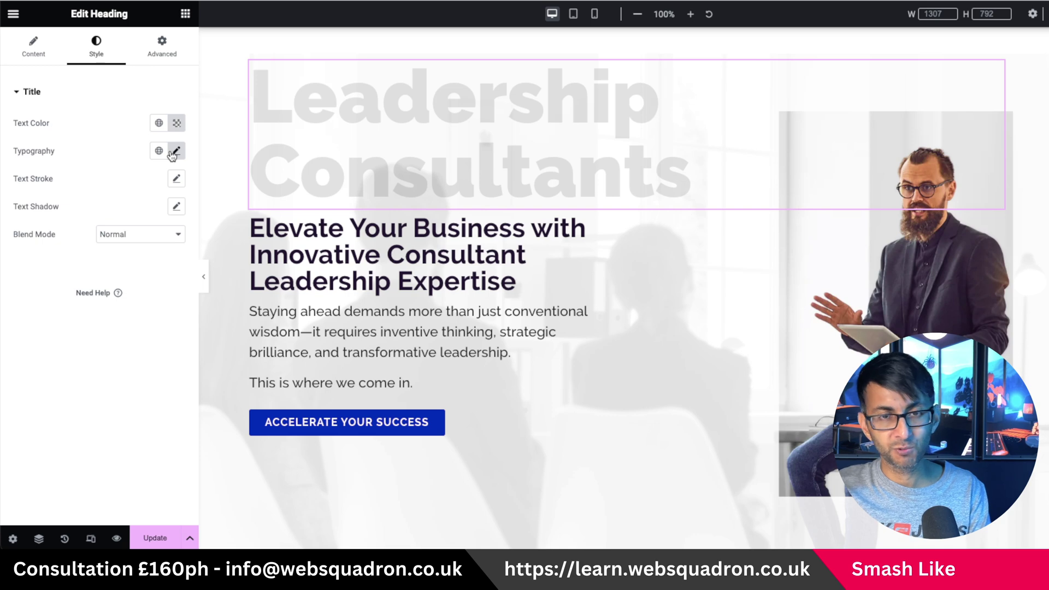
left_click(175, 152)
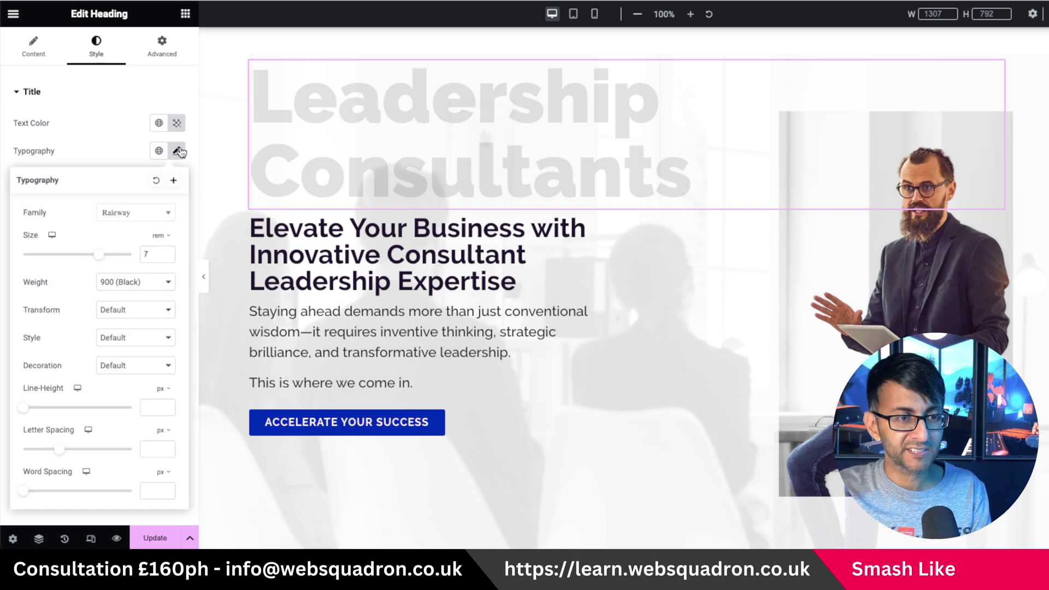
left_click(161, 242)
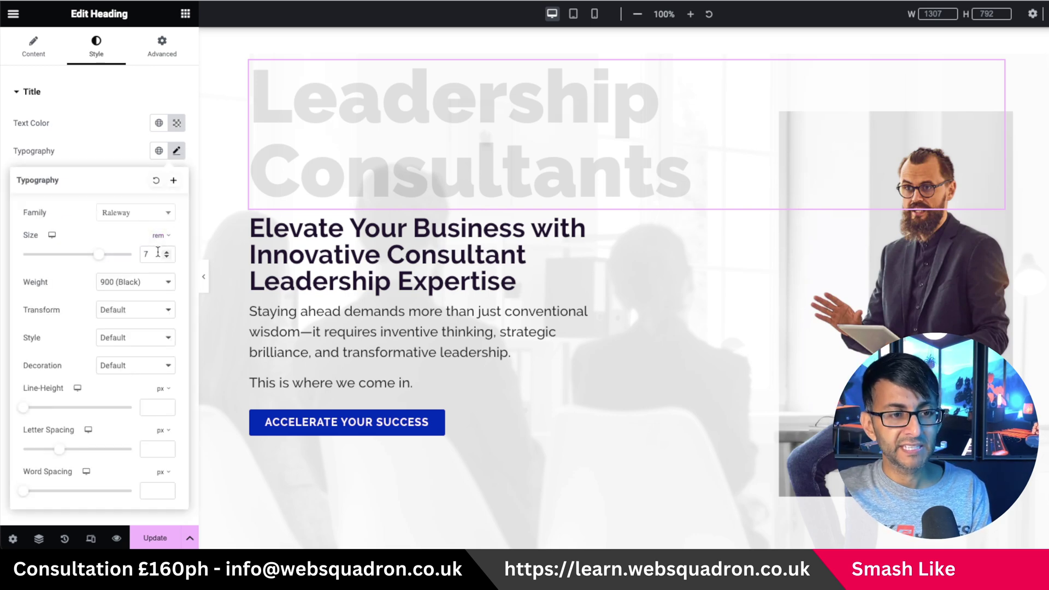
left_click(160, 246)
left_click(161, 242)
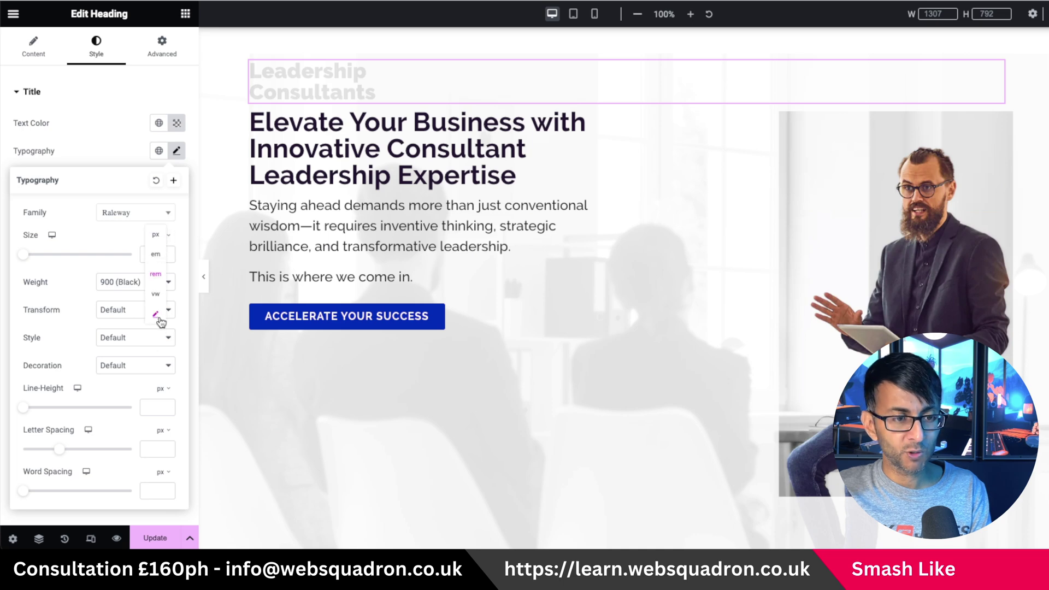
left_click(157, 315)
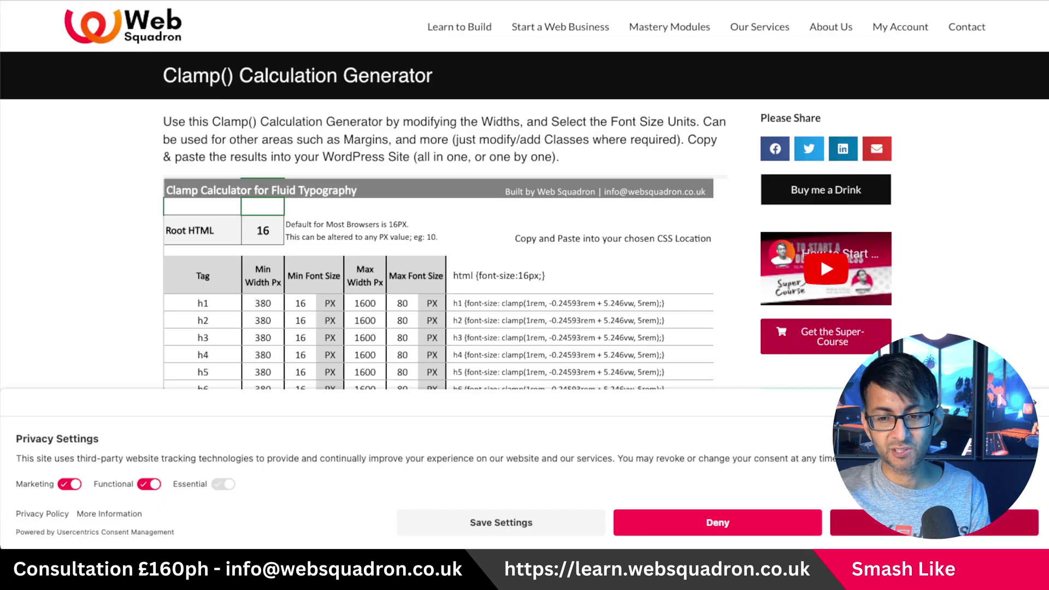
Step: Switch to the Clamp() Calculation Generator page, dismiss its privacy settings and enter 16 as the Root HTML size
left_click(912, 538)
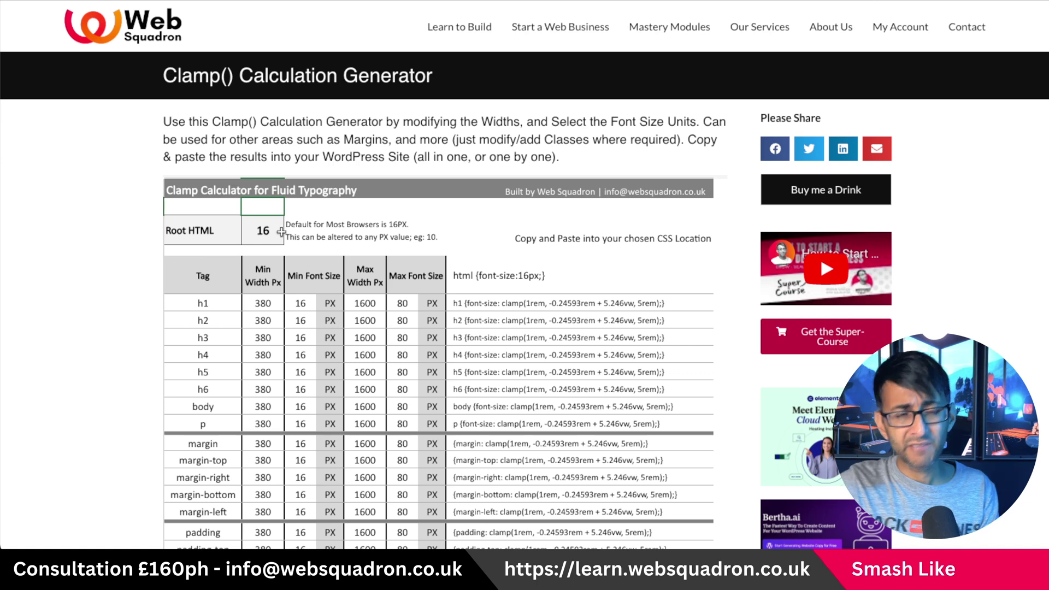
left_click(253, 231)
type("16")
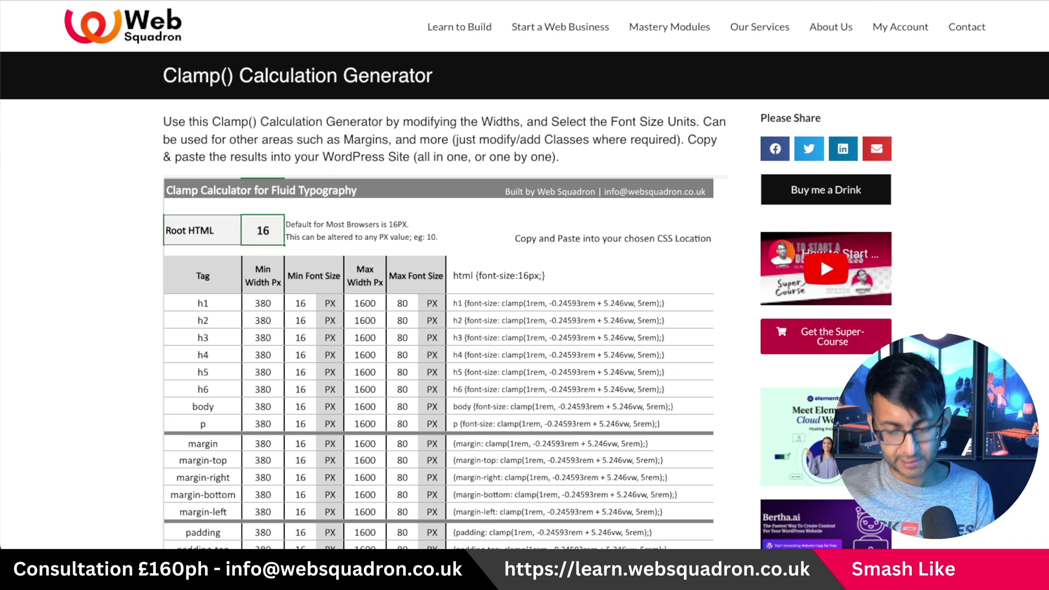
key("Return")
Step: Try a Root HTML size of 10 in the clamp calculator and restore it to 16
left_click(263, 231)
type("10")
key("Return")
left_click(276, 228)
type("16")
key("Return")
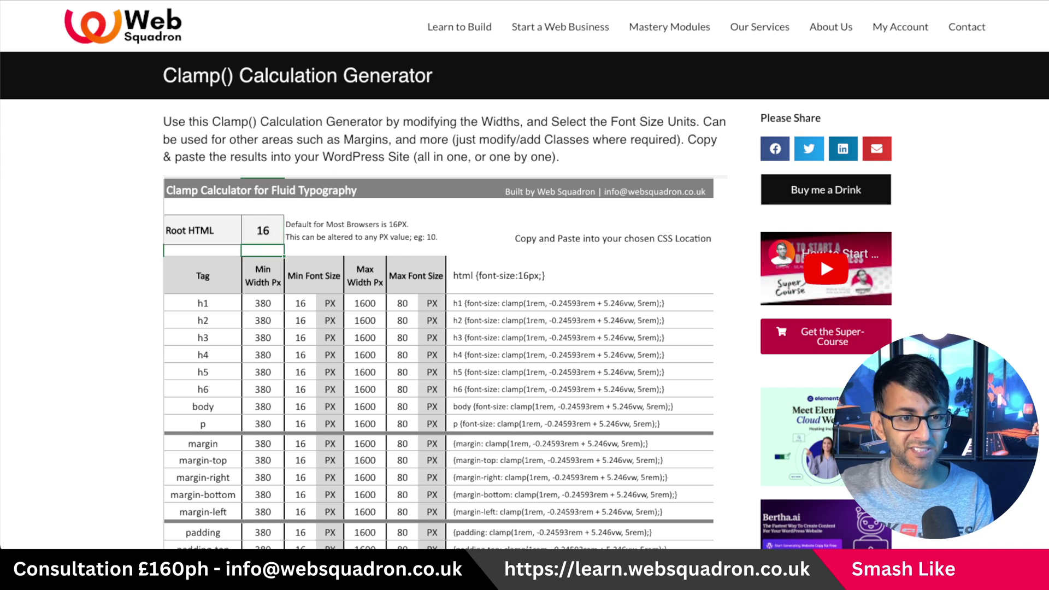
Step: Set the maximum width of the h1 row to 1100 px in the clamp calculator
left_click(263, 303)
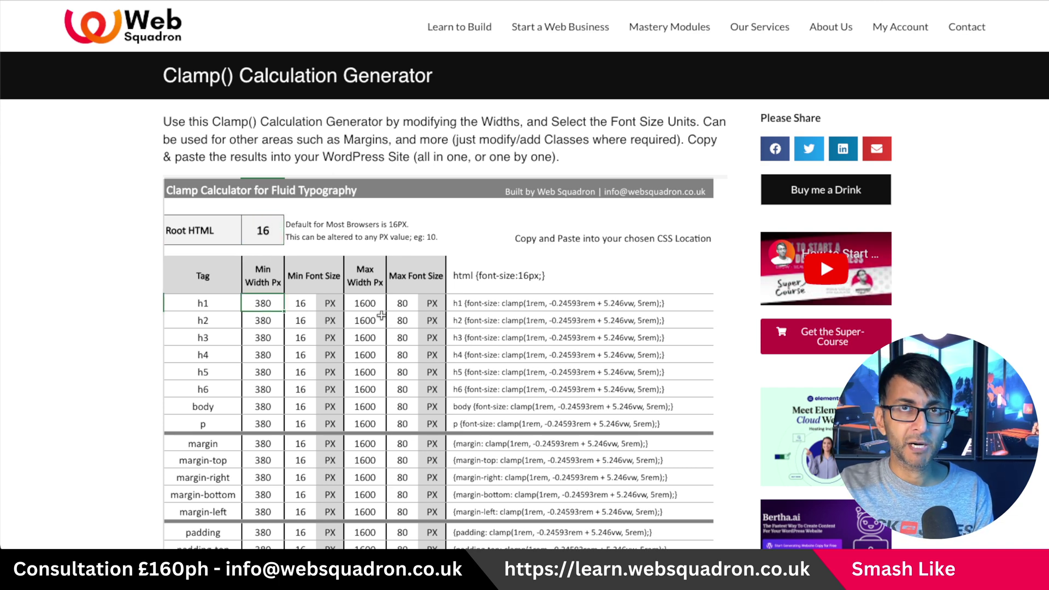
left_click(378, 304)
type("1100")
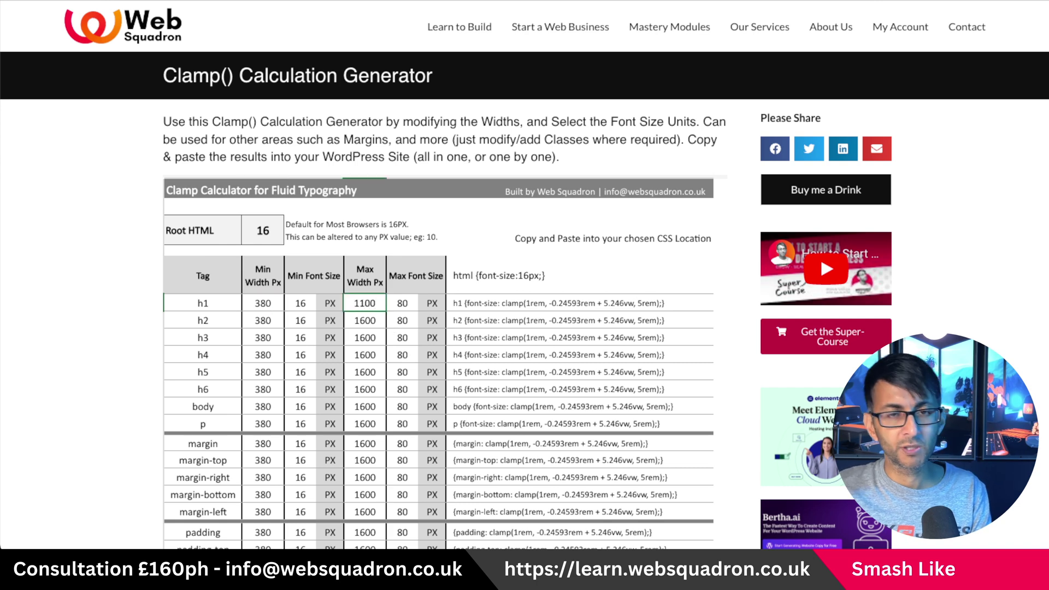
left_click(332, 354)
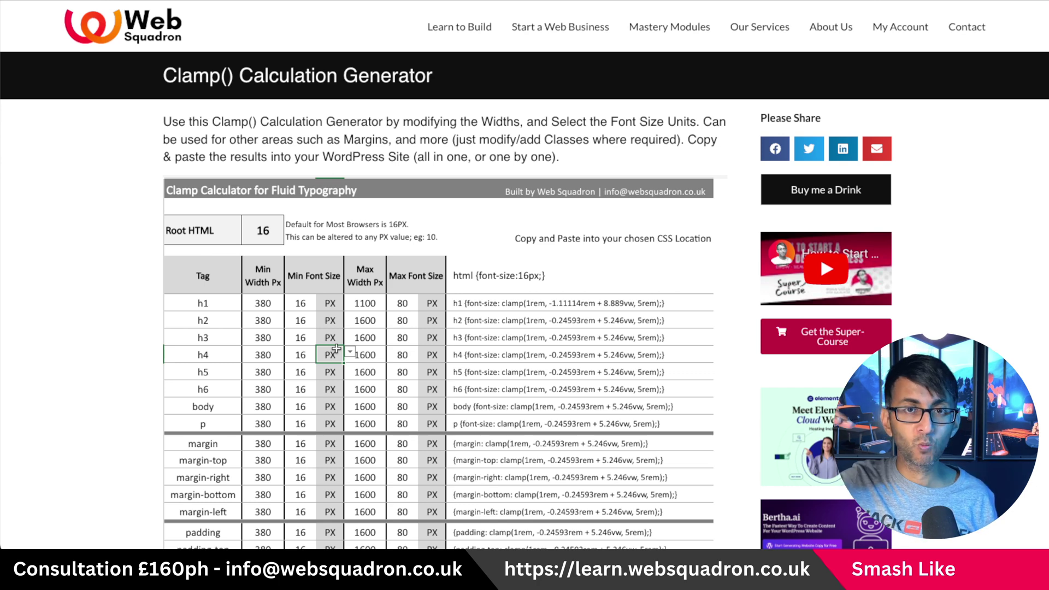
Step: Change the units of the h1 row's minimum and maximum font sizes to REM
left_click(322, 304)
left_click(350, 303)
left_click(334, 336)
left_click(435, 305)
left_click(452, 302)
left_click(444, 337)
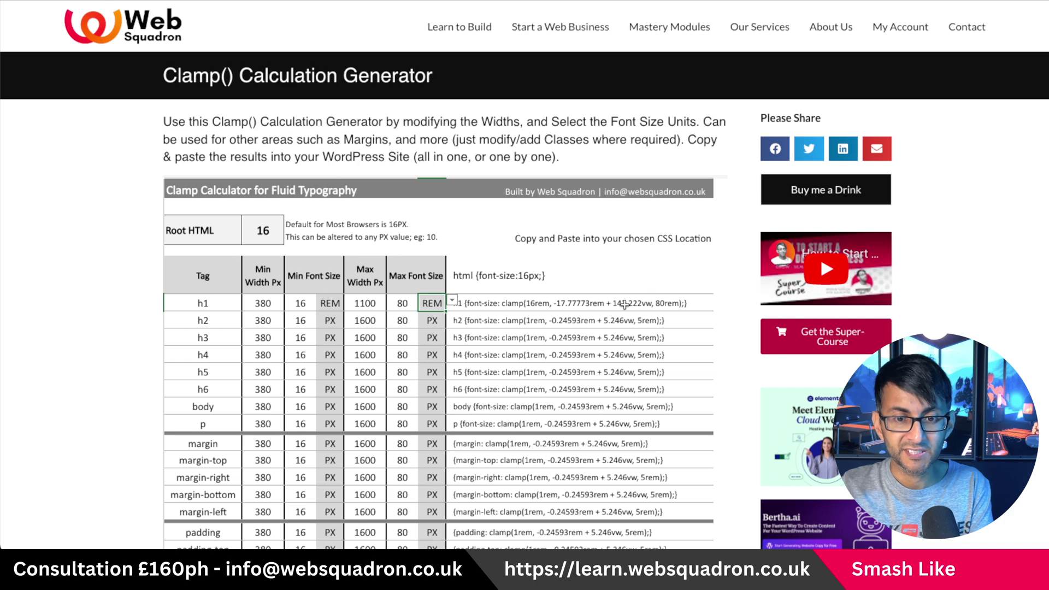
Step: Set the h1 row's minimum font size to 2 and its maximum font size to 7
left_click(303, 305)
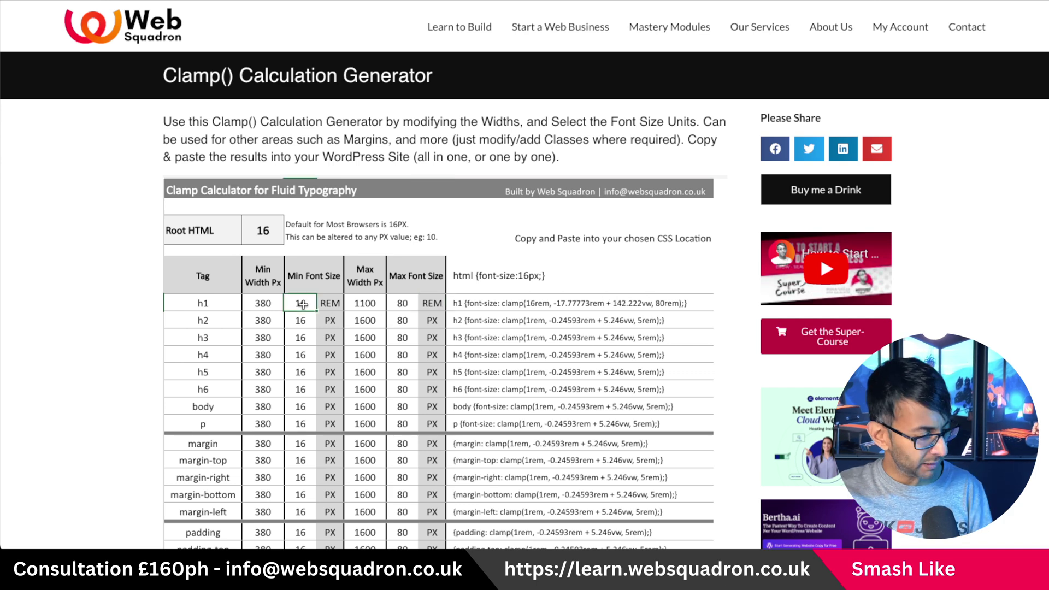
type("2")
key("Return")
left_click(405, 304)
type("7")
key("Return")
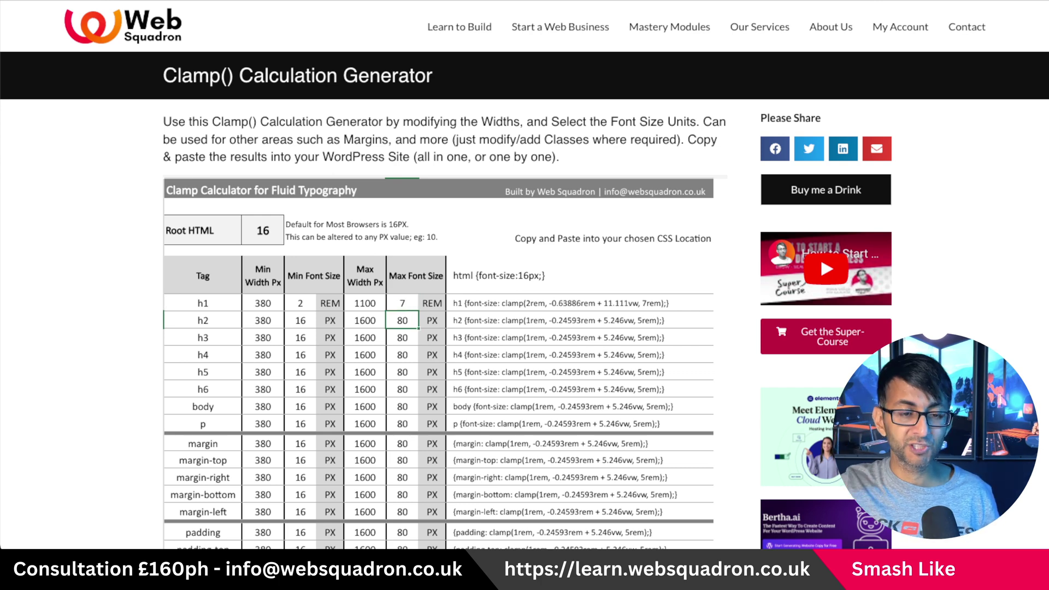
Step: Copy the generated h1 clamp rule and paste it as the "Leadership Consultants" heading's custom font size in Elementor
left_click(494, 301)
key("ctrl+c")
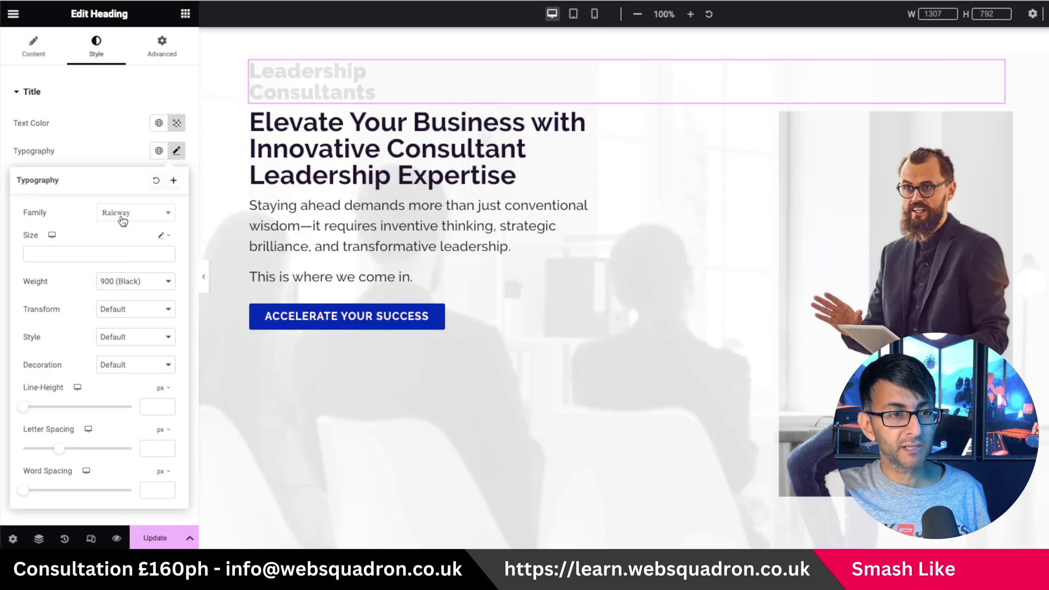
left_click(101, 252)
key("ctrl+v")
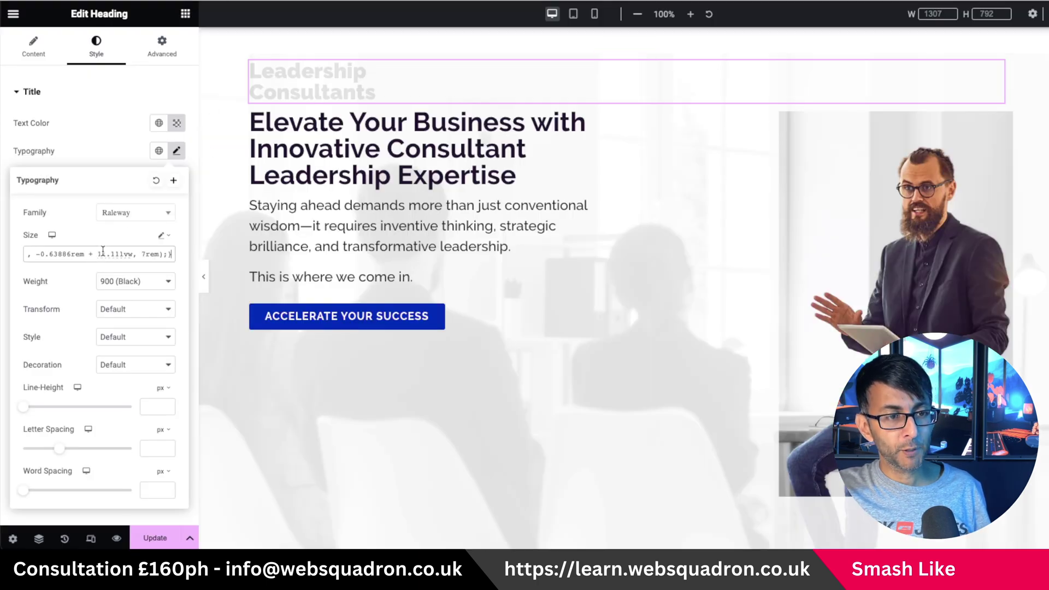
Step: Trim the pasted rule in the "Leadership Consultants" font size to clamp(2rem, -0.63886rem + 11.111vw, 7rem)
key("BackSpace")
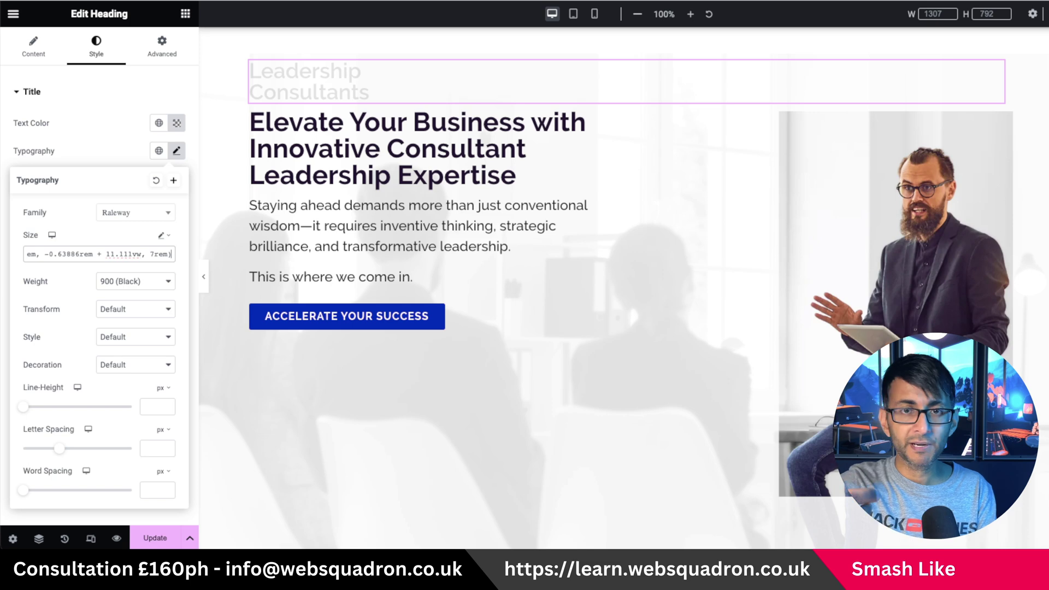
key("ctrl+a")
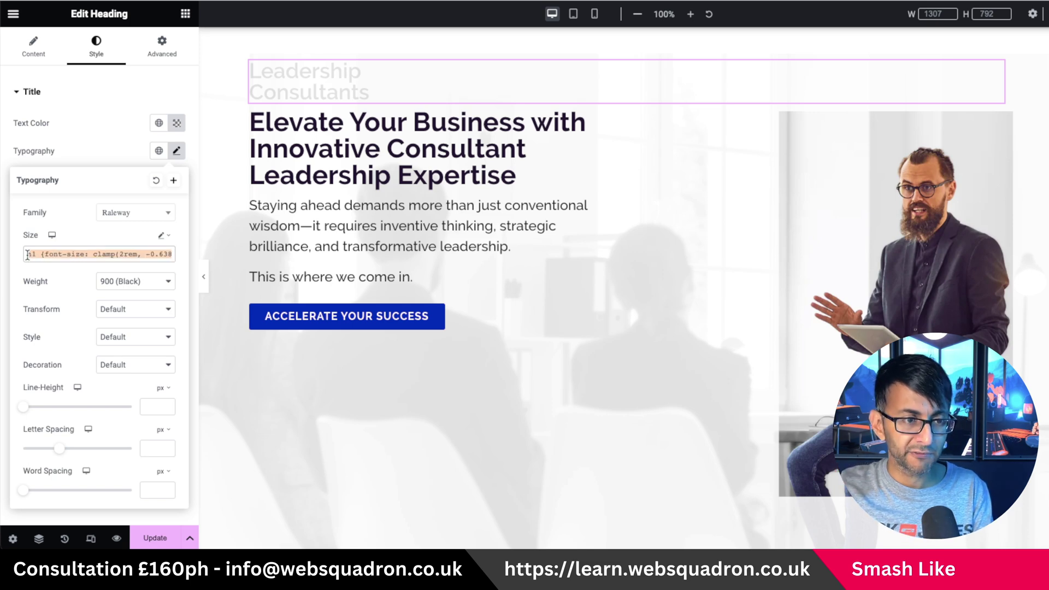
left_click(92, 255)
key("BackSpace")
key("BackSpace")
key("BackSpace")
key("BackSpace")
key("BackSpace")
key("BackSpace")
key("BackSpace")
key("BackSpace")
key("BackSpace")
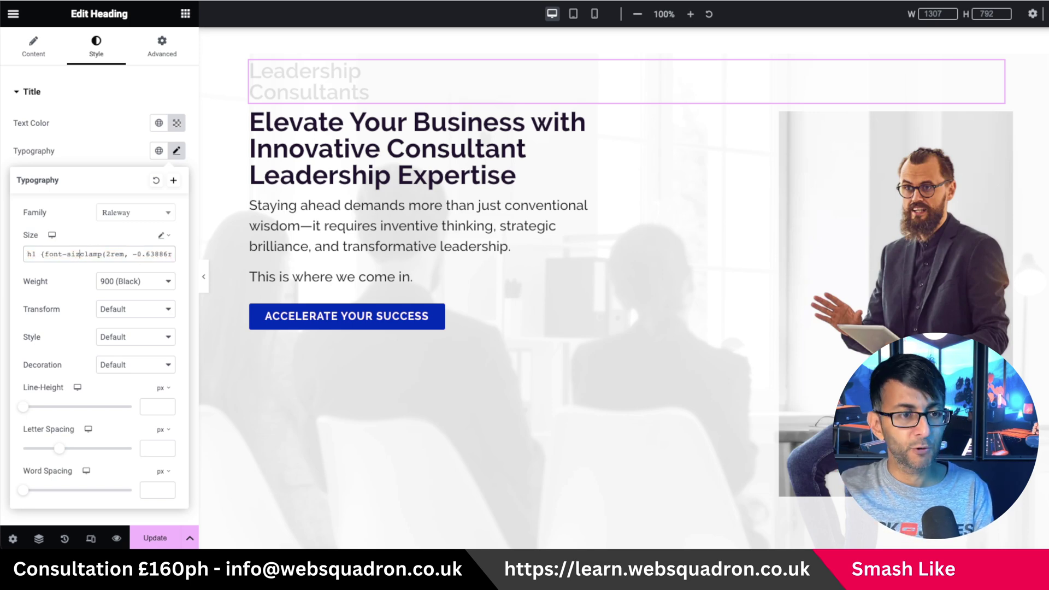
key("BackSpace")
key("BackSpace")
key("BackSpace")
key("BackSpace")
key("BackSpace")
key("BackSpace")
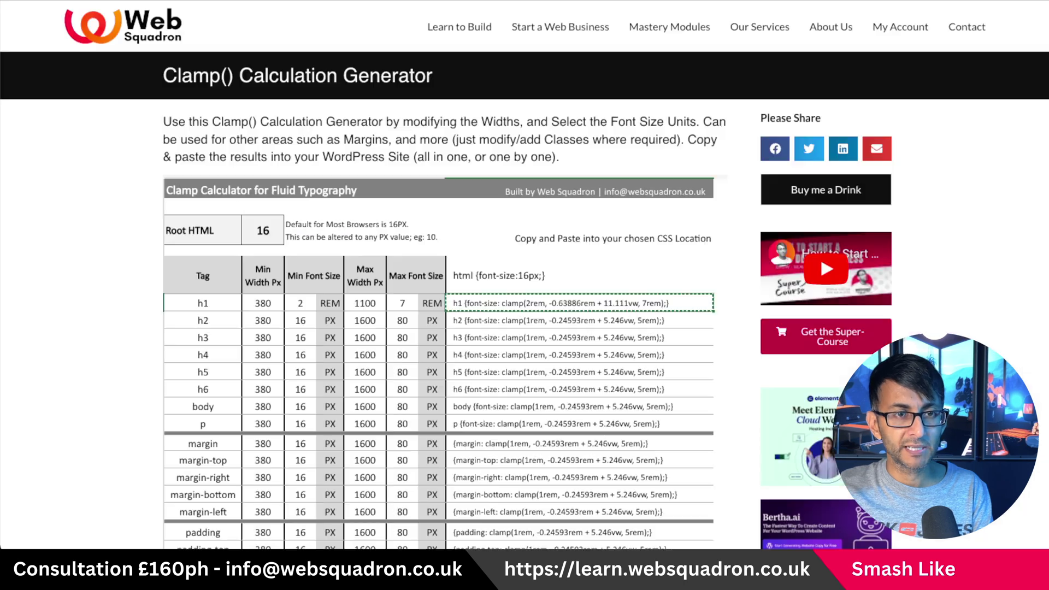
Step: In the clamp calculator, set the h1 row's minimum font size to 1.5 and its maximum font size to 2.5
left_click(305, 305)
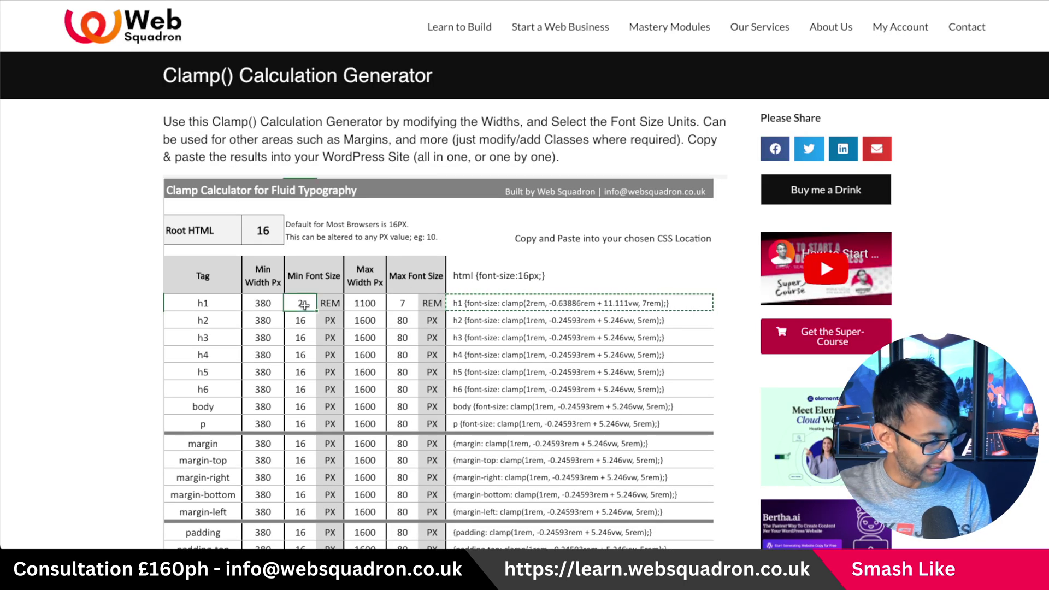
type("1.5")
key("Return")
key("Up")
key("Right")
key("Right")
key("Right")
type("2.5")
key("Return")
left_click(459, 334)
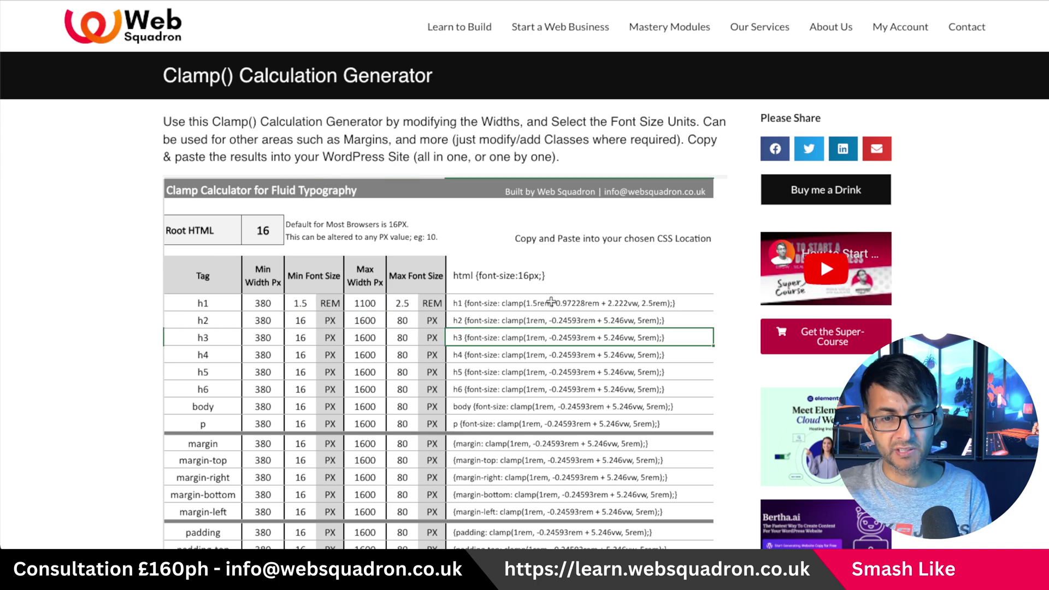
Step: Copy the h1 clamp rule and switch the "Elevate Your Business" heading's desktop font size unit to custom in Elementor
left_click(559, 303)
key("ctrl+c")
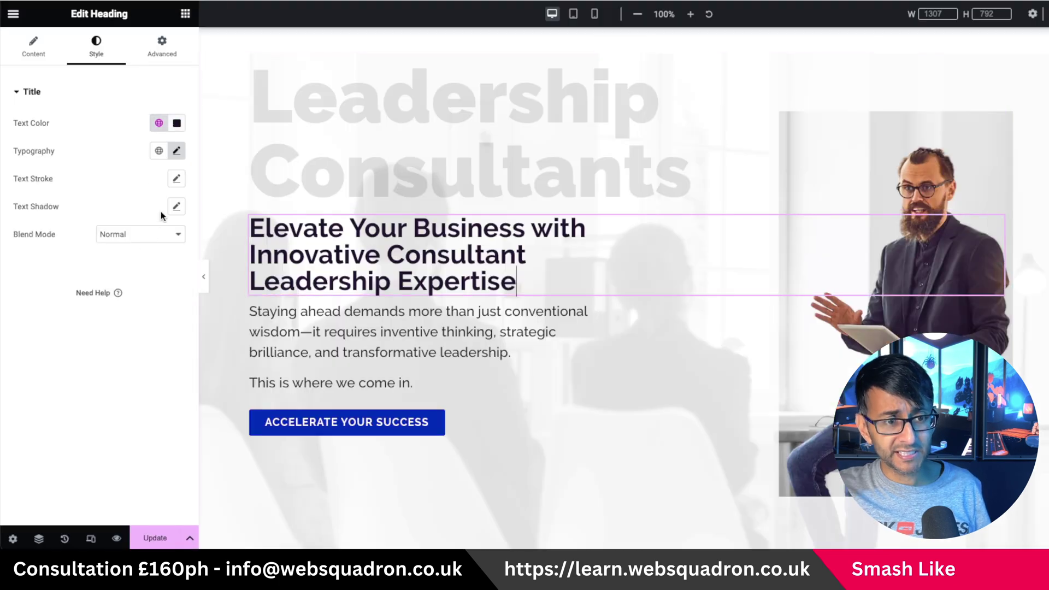
left_click(176, 151)
left_click(166, 251)
double_click(150, 253)
key("BackSpace")
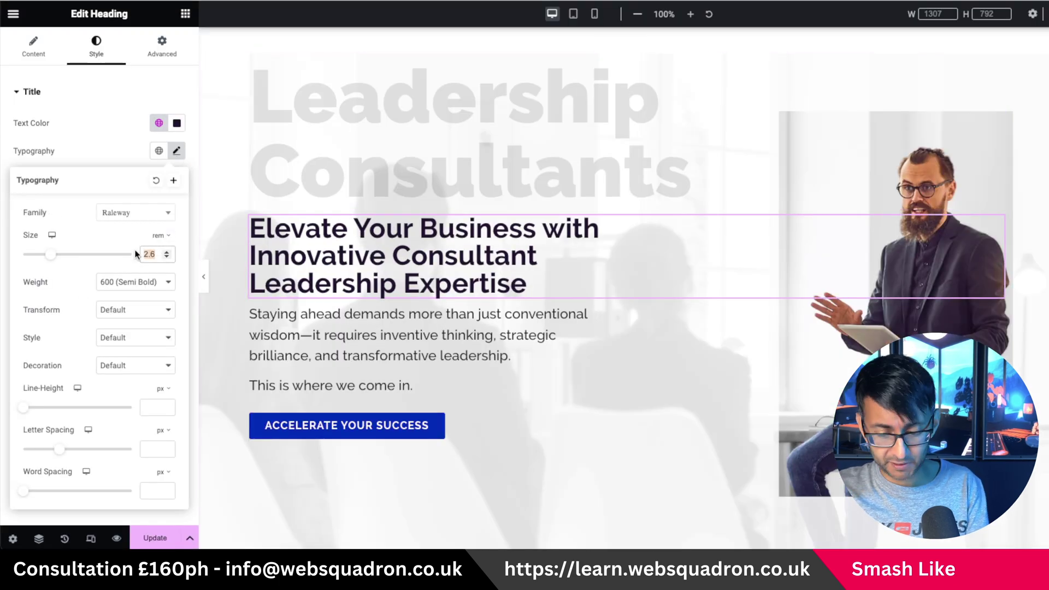
left_click(170, 238)
left_click(152, 315)
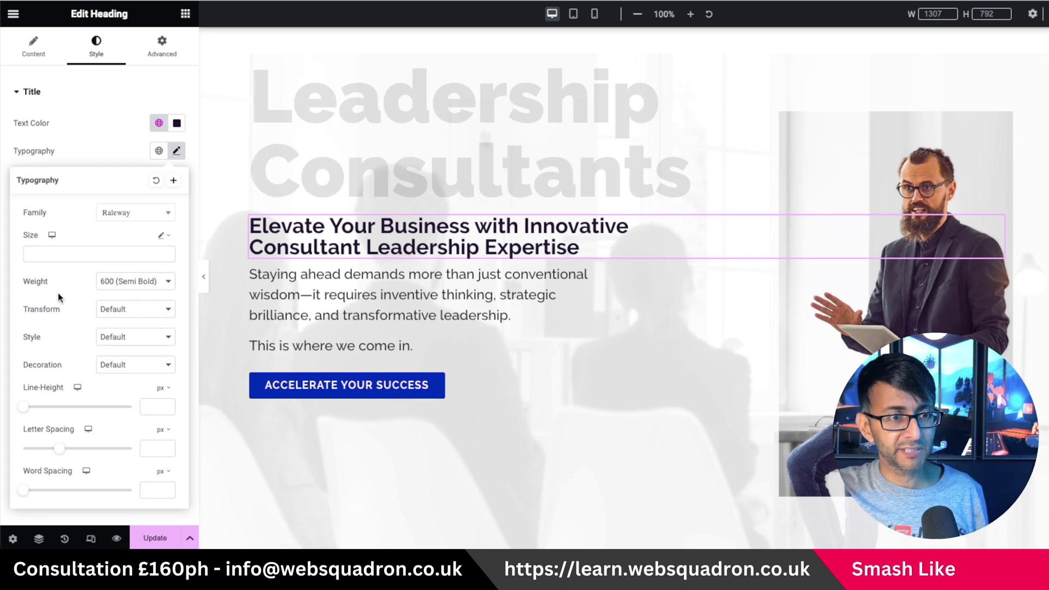
Step: Paste the copied rule as the "Elevate Your Business" heading's font size and trim it to clamp(1.5rem, 0.97228rem + 2.222vw, 2.5rem)
left_click(94, 254)
key("ctrl+v")
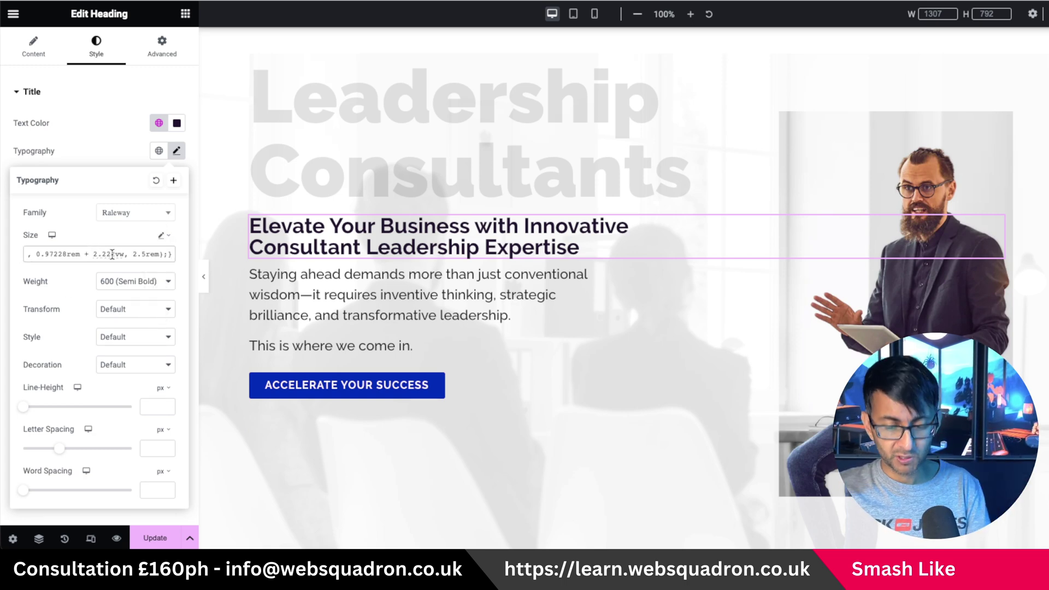
left_click(2, 253)
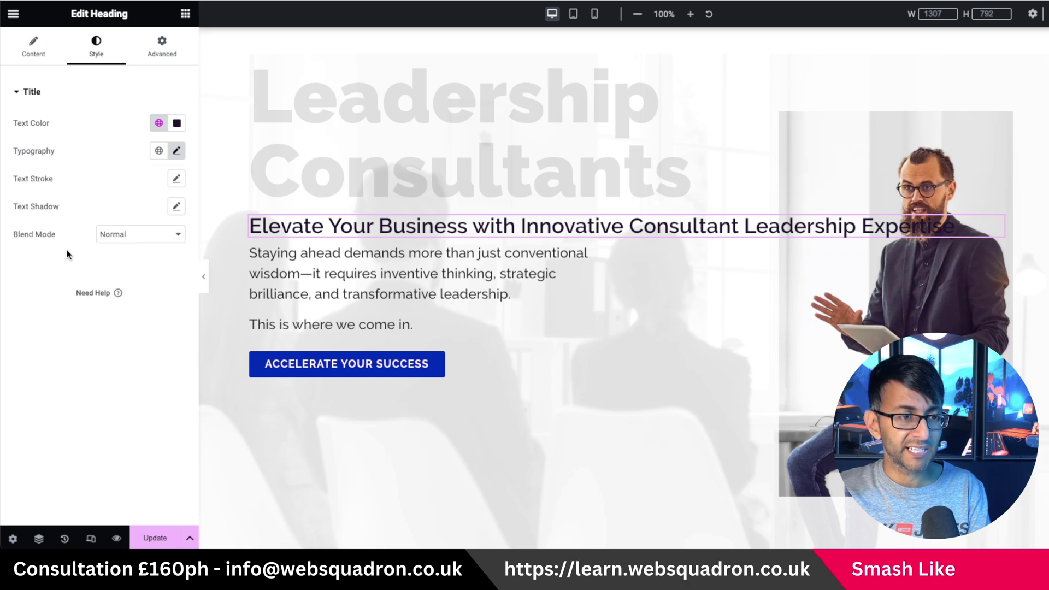
left_click(176, 152)
left_click(88, 254)
key("BackSpace")
key("BackSpace")
key("BackSpace")
key("BackSpace")
key("BackSpace")
key("BackSpace")
key("BackSpace")
key("BackSpace")
key("BackSpace")
key("BackSpace")
key("BackSpace")
key("BackSpace")
key("BackSpace")
key("BackSpace")
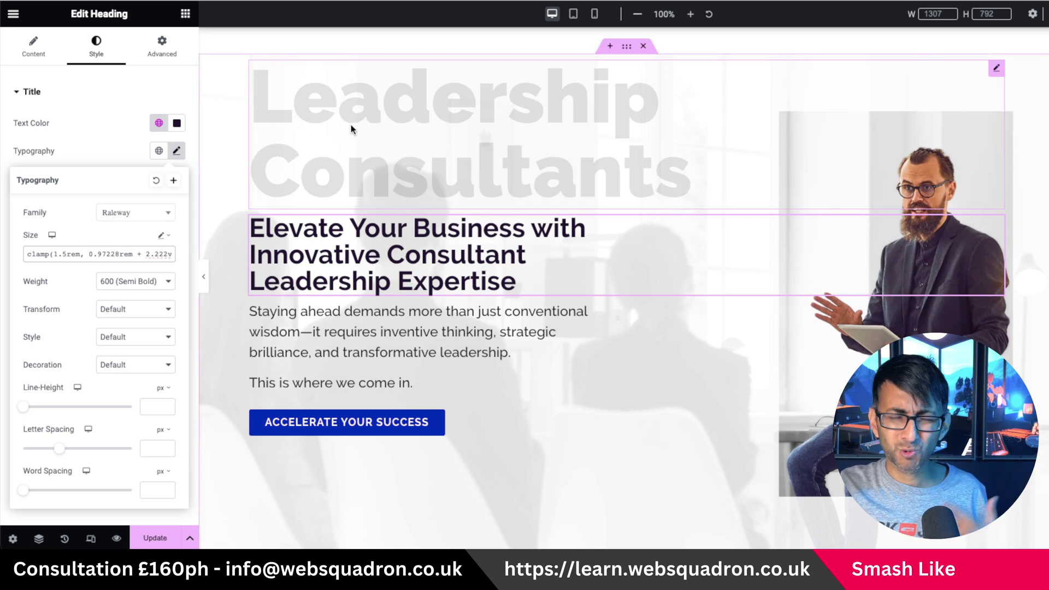
Step: Switch the desktop font size unit of the paragraph below the "Elevate Your Business" heading to custom
left_click(355, 346)
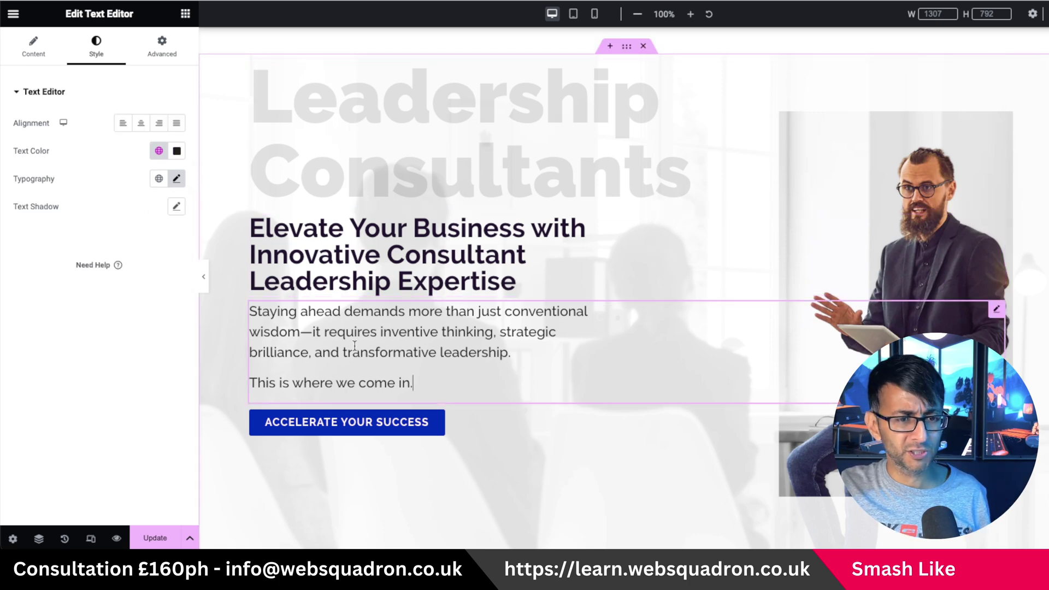
left_click(176, 178)
mouse_move(162, 263)
left_click(163, 342)
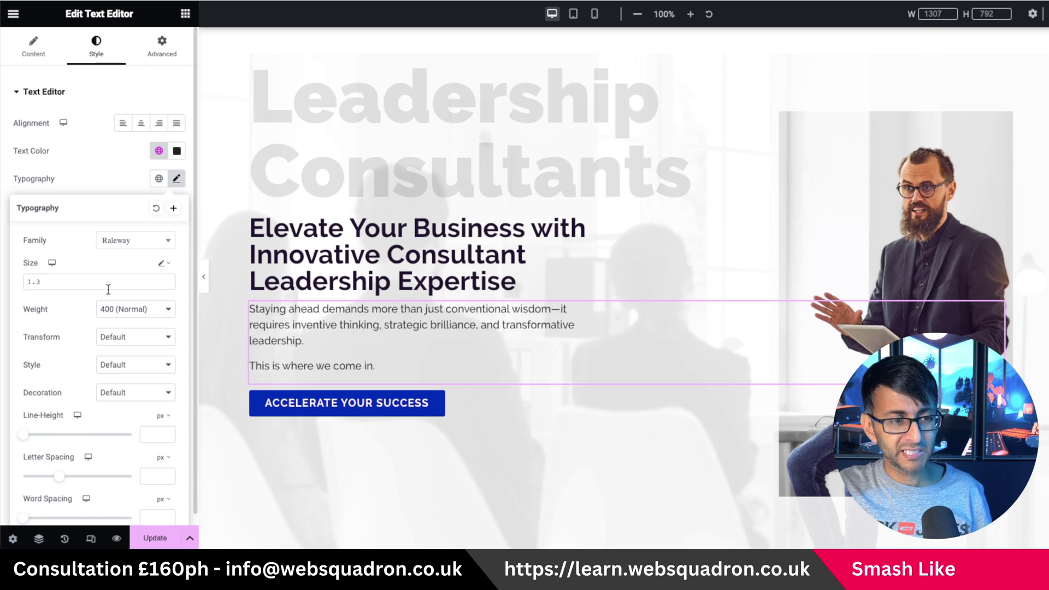
key("Escape")
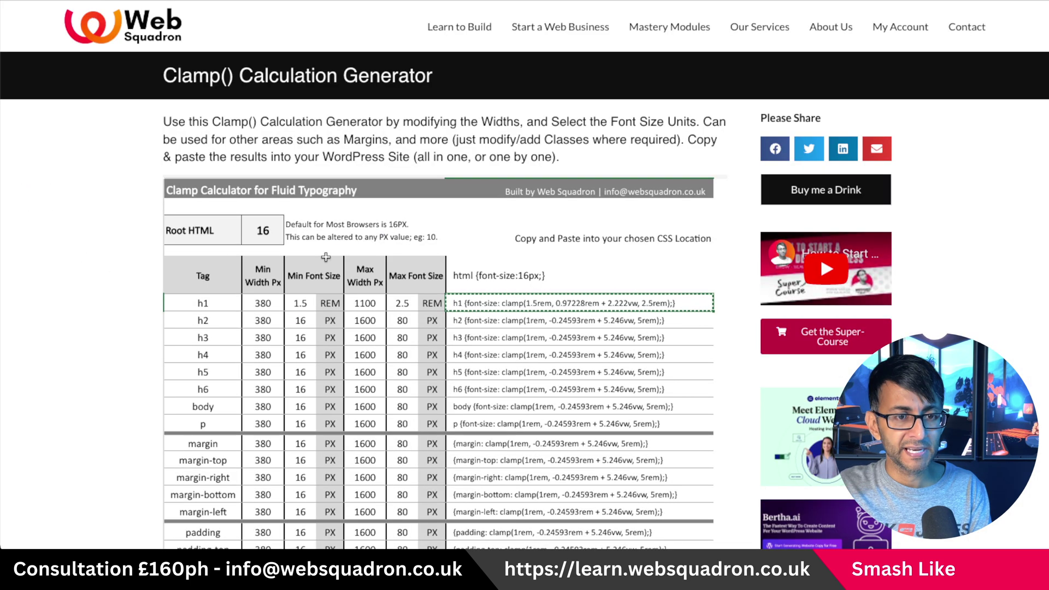
Step: In the clamp calculator, set the h1 row's minimum font size to 1 and maximum to 1.3, and copy the resulting rule
left_click(305, 302)
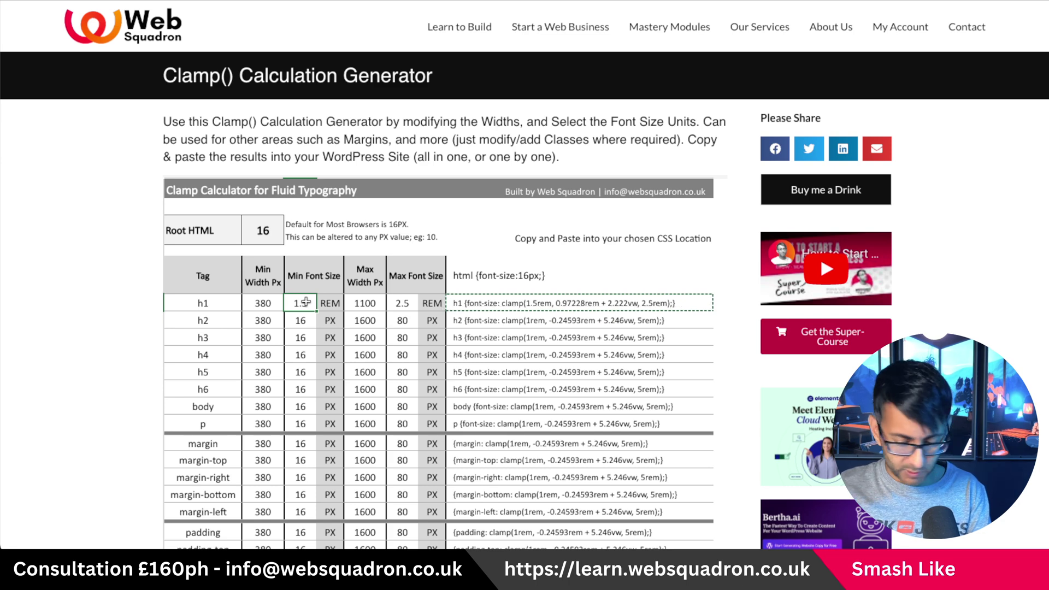
type("1")
key("Tab")
key("Tab")
key("Tab")
key("Tab")
key("shift+Tab")
type("1.3")
key("Return")
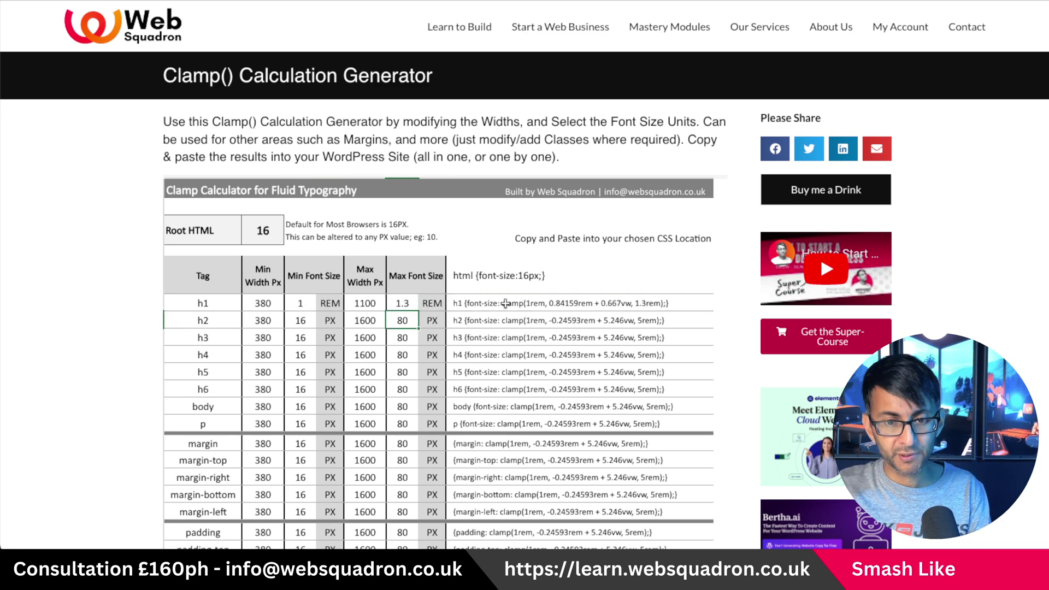
left_click(615, 304)
key("ctrl+c")
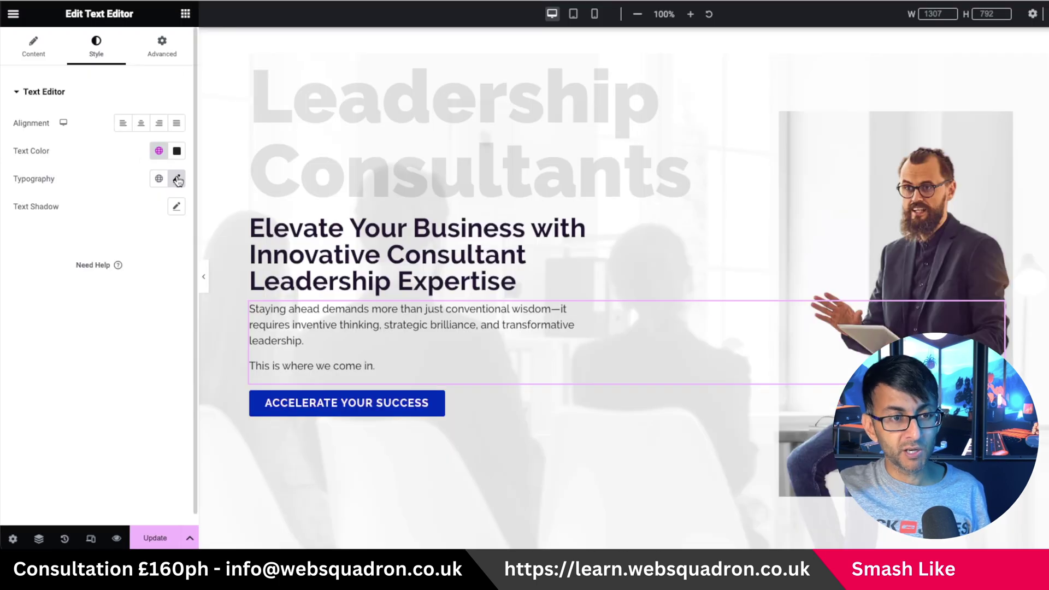
Step: Replace the paragraph's custom desktop font size in Elementor with the copied rule, trimmed to clamp(1rem, 0.84159rem + 0.667vw, 1.3rem)
left_click(176, 179)
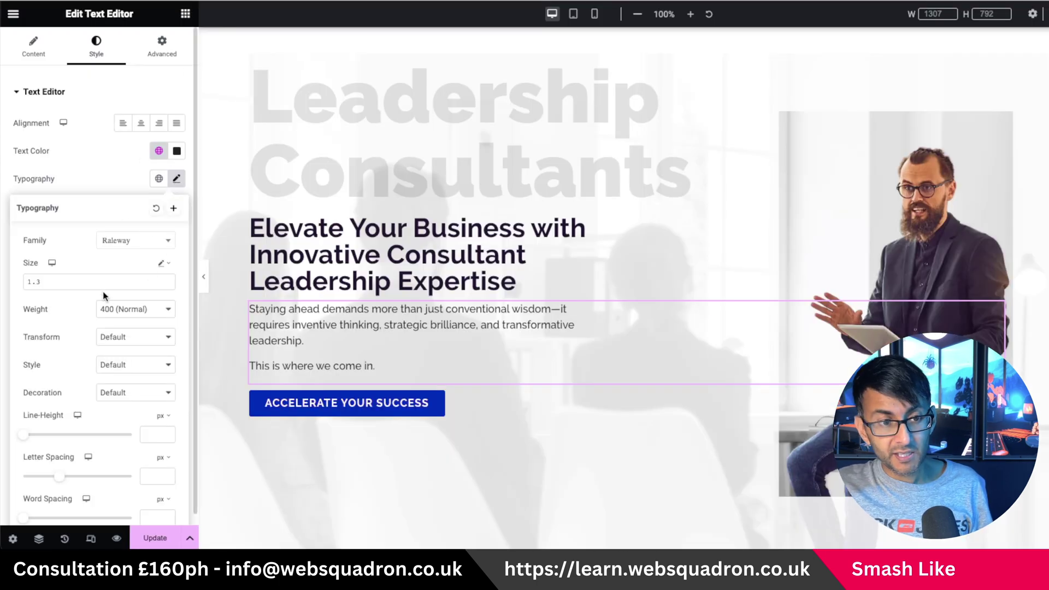
left_click(2, 276)
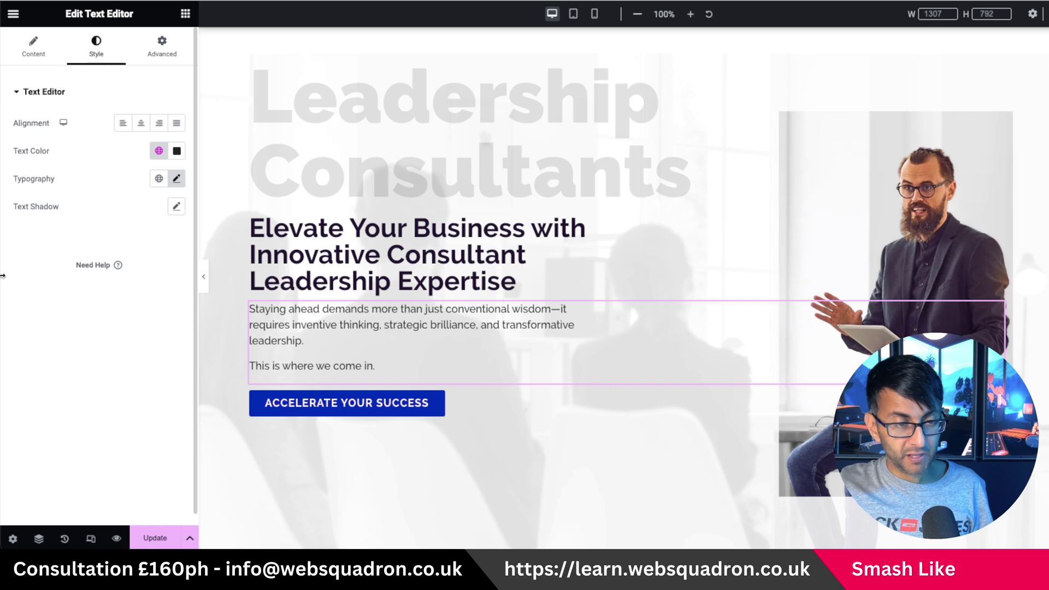
left_click(176, 179)
left_click(48, 282)
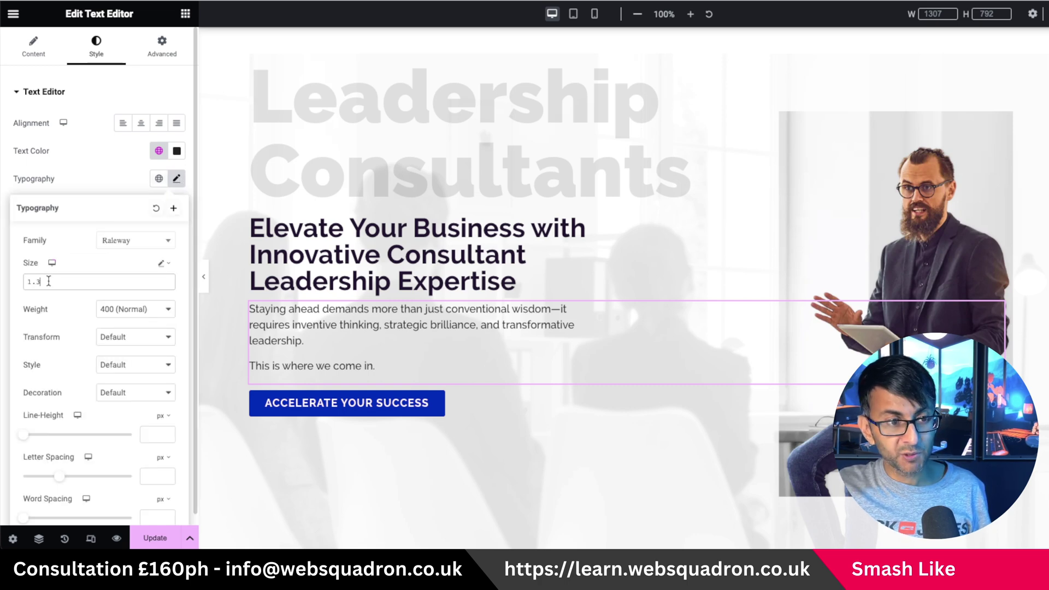
key("ctrl+v")
key("BackSpace")
key("BackSpace")
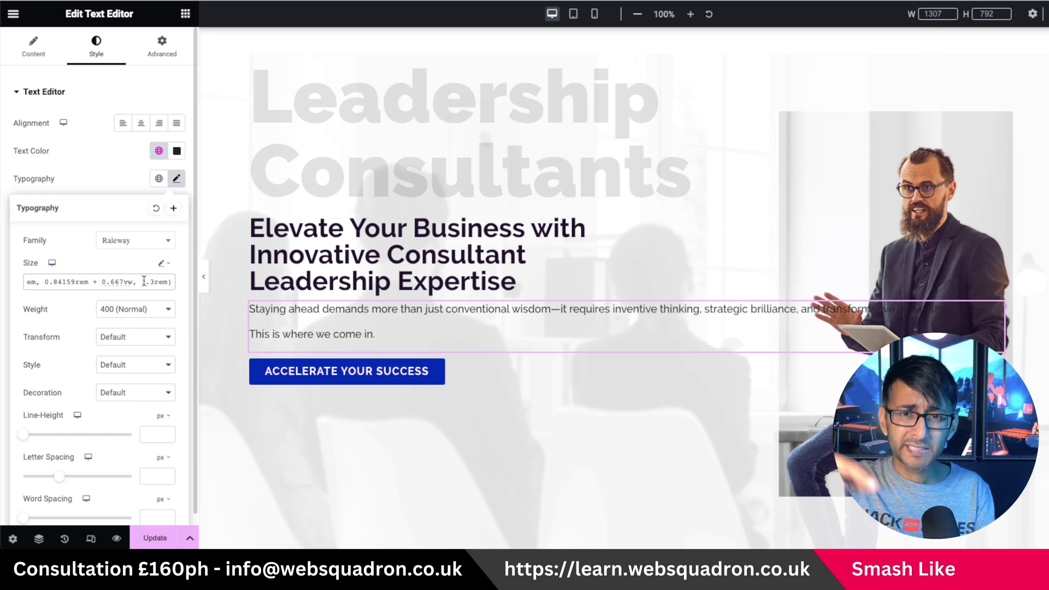
left_click_drag(139, 282, 38, 279)
left_click(87, 288)
key("BackSpace")
key("BackSpace")
key("BackSpace")
key("BackSpace")
key("BackSpace")
key("BackSpace")
key("BackSpace")
key("BackSpace")
key("BackSpace")
key("BackSpace")
key("BackSpace")
key("BackSpace")
key("BackSpace")
key("BackSpace")
key("BackSpace")
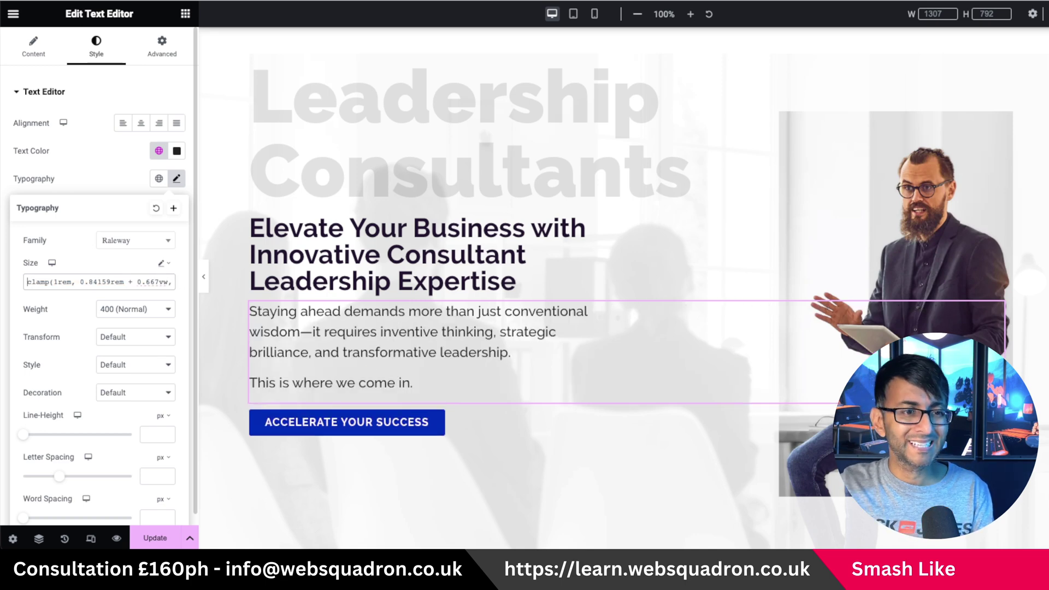
Step: Compare the hero section's text scaling across the mobile, tablet and desktop previews
left_click(595, 14)
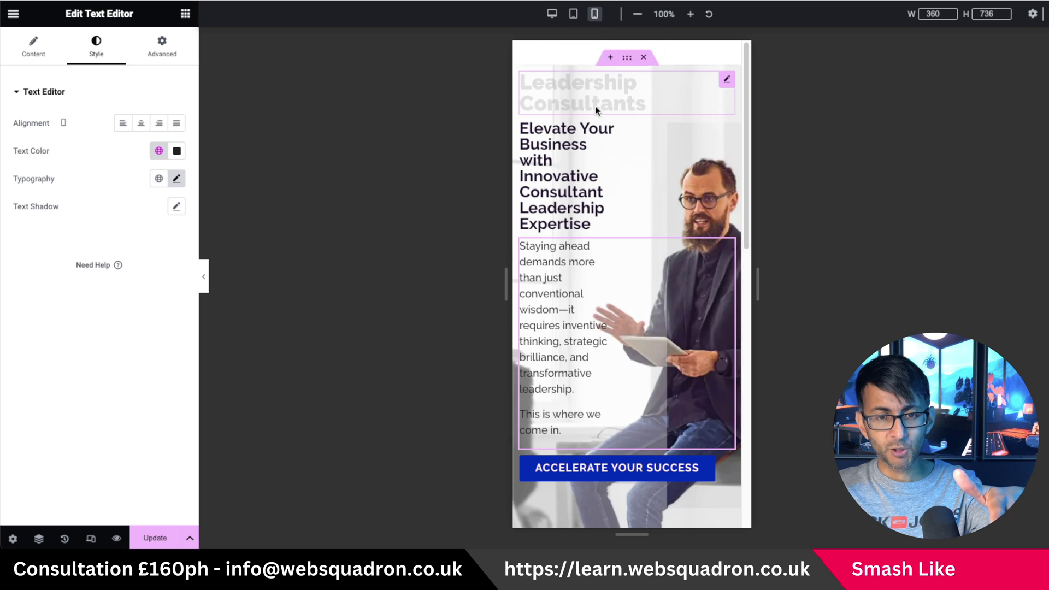
left_click(553, 14)
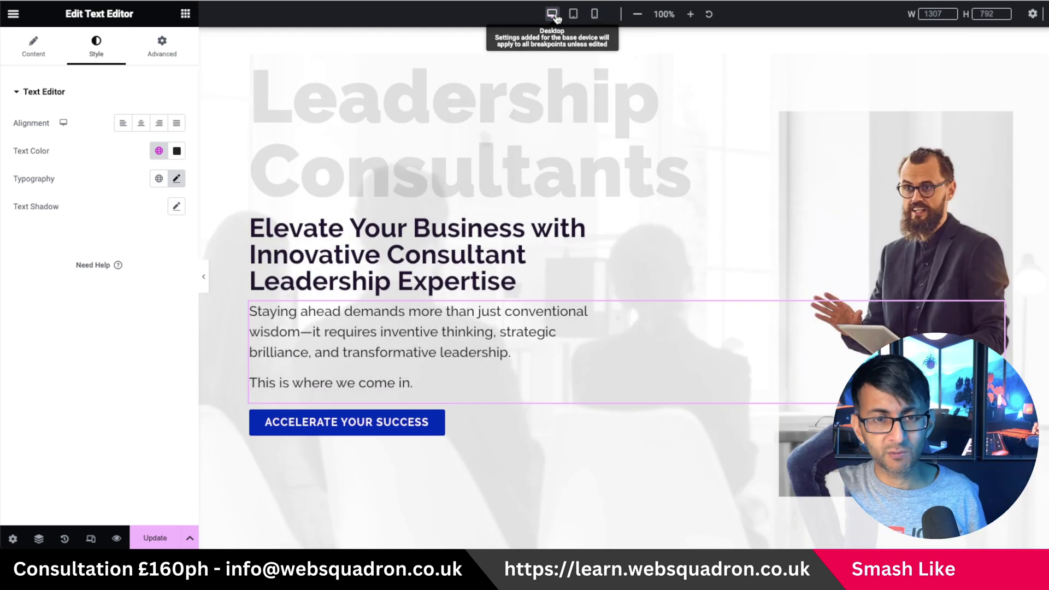
left_click(573, 13)
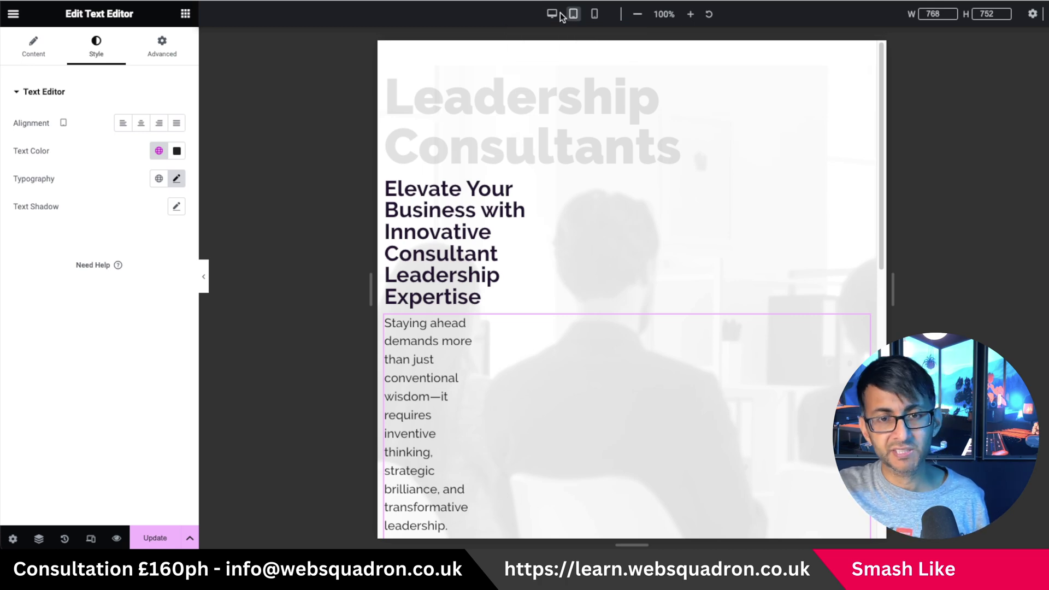
left_click(552, 15)
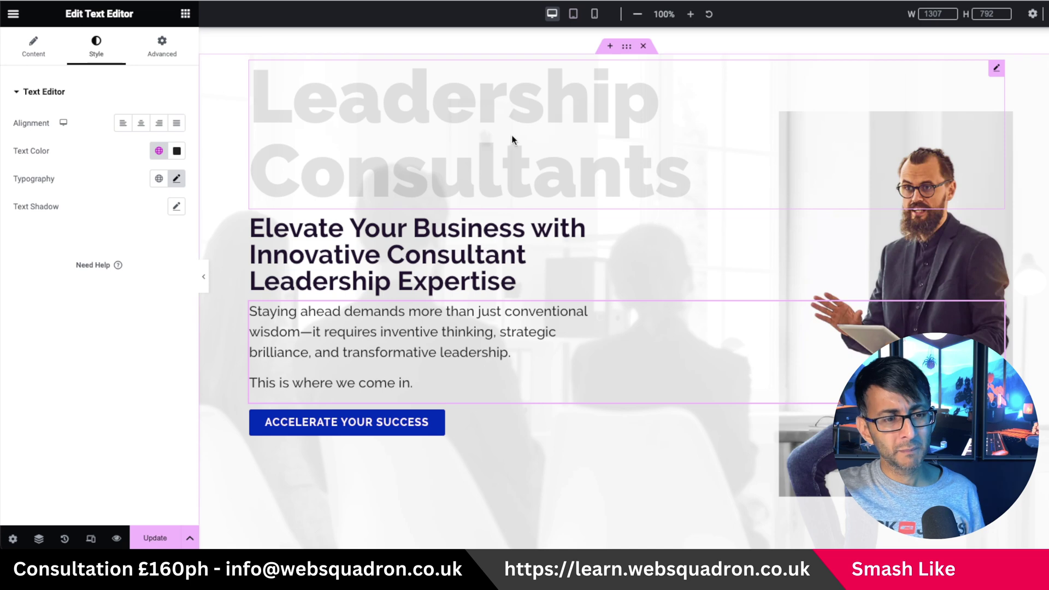
Step: Set the hero container's minimum height to 647 px for the mobile view
left_click(595, 14)
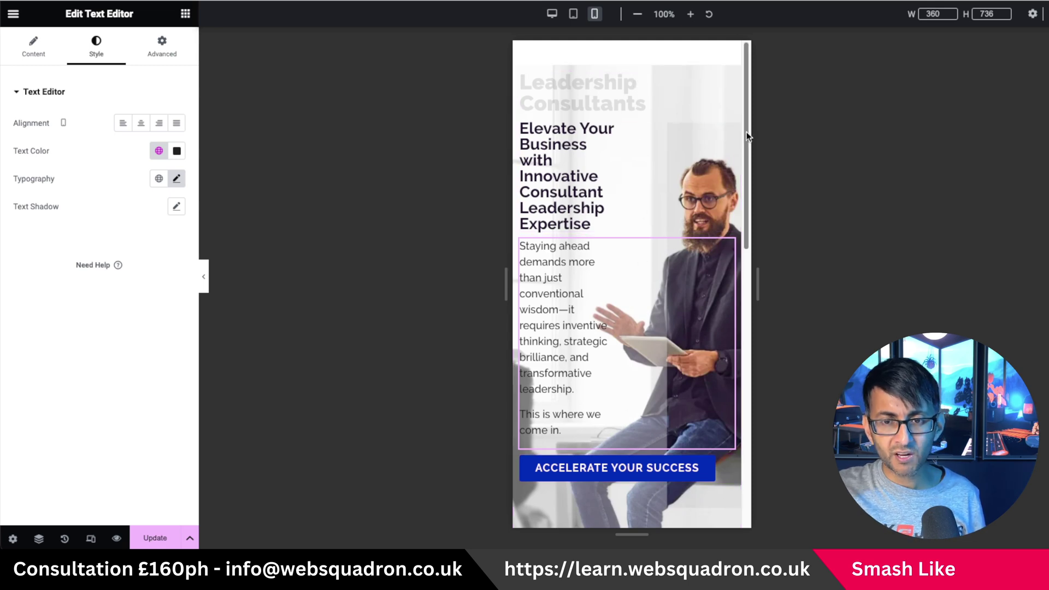
left_click(39, 54)
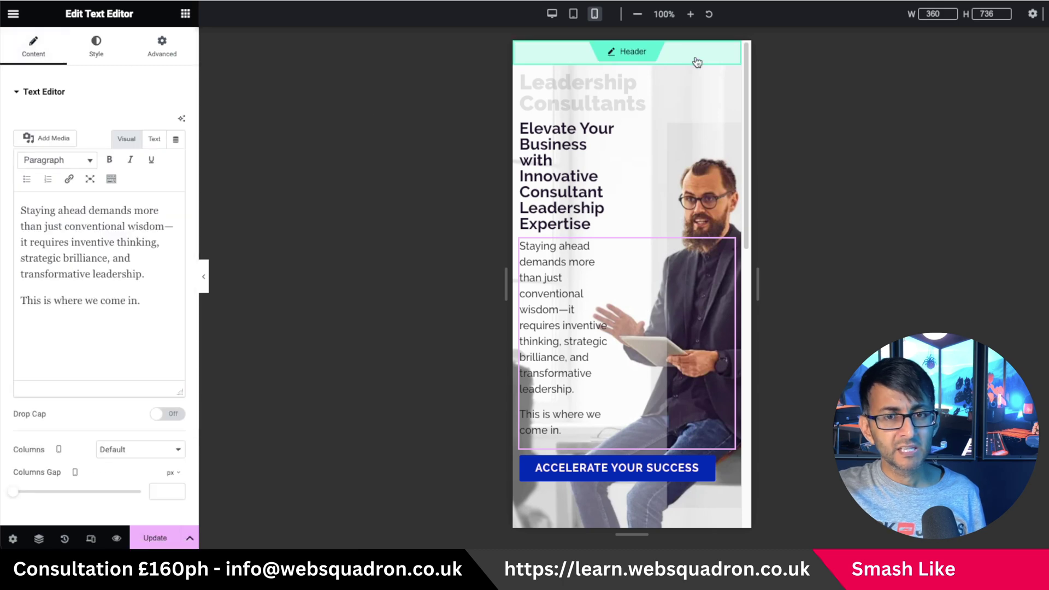
left_click(627, 57)
left_click(32, 47)
left_click_drag(81, 259, 71, 264)
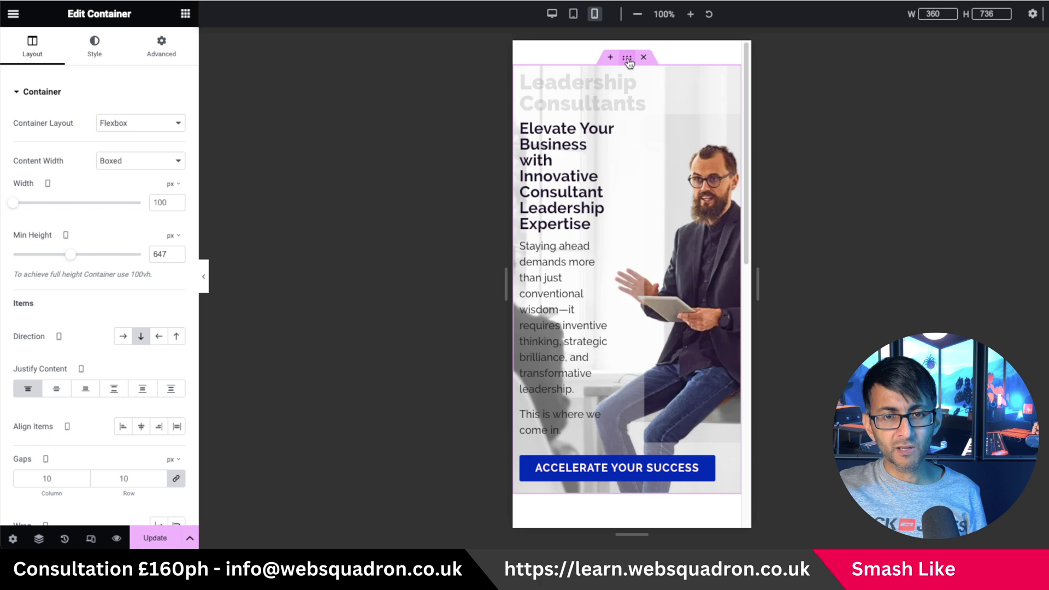
Step: Match the hero container's mobile background overlay opacity to the desktop setting by raising it to 0.85
left_click(95, 47)
scroll(143, 448, "down", 3)
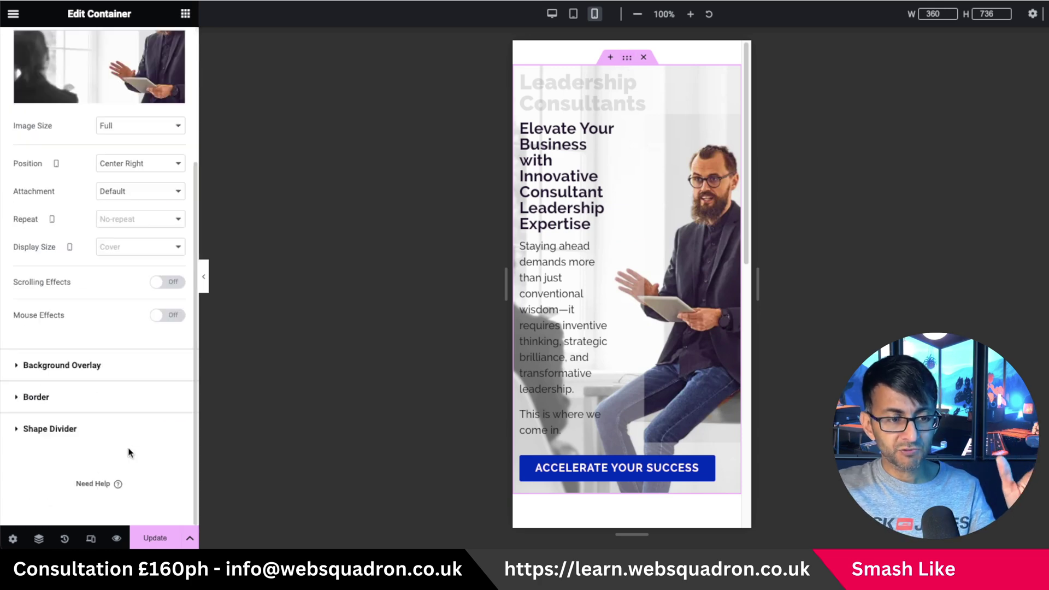
left_click(112, 376)
scroll(145, 429, "down", 5)
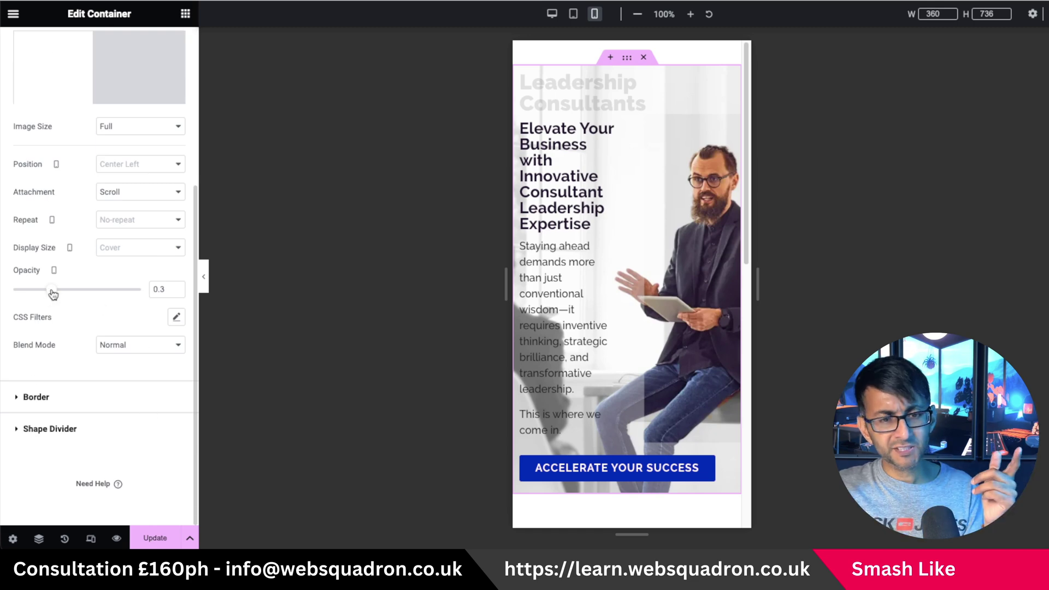
left_click(552, 13)
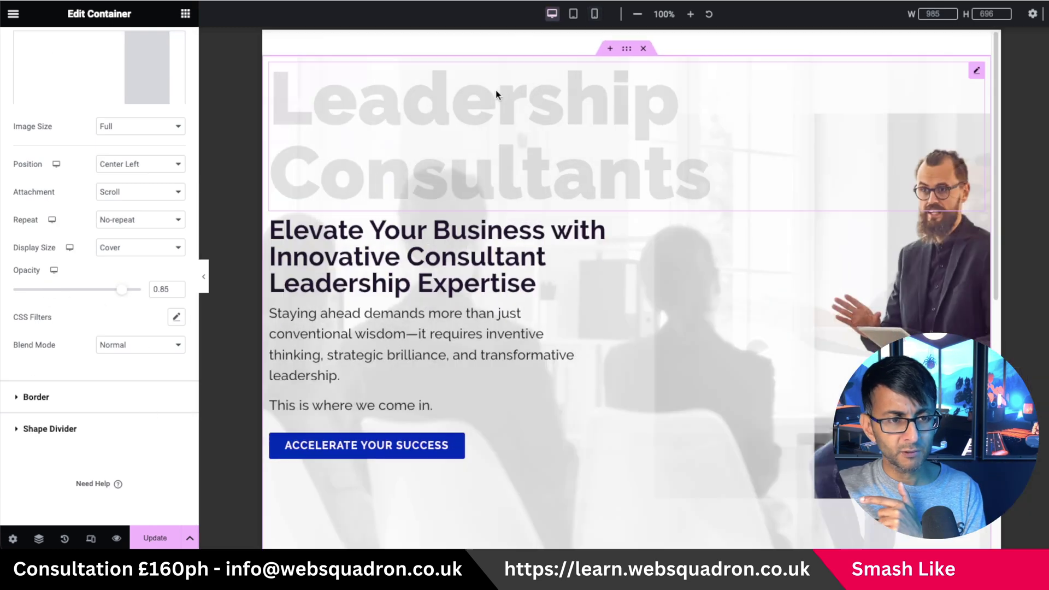
left_click(595, 15)
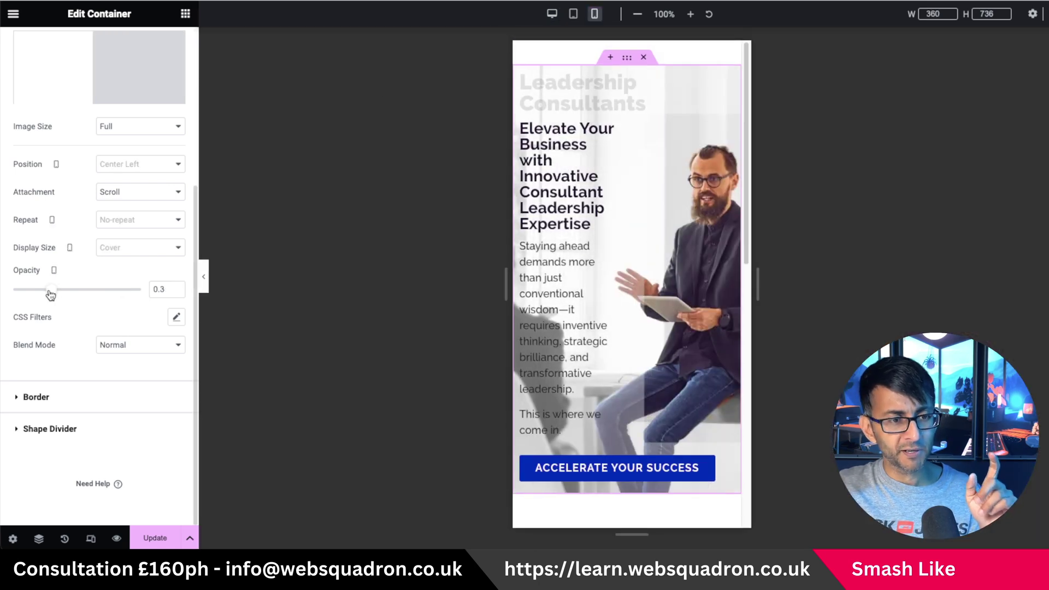
left_click_drag(53, 293, 121, 297)
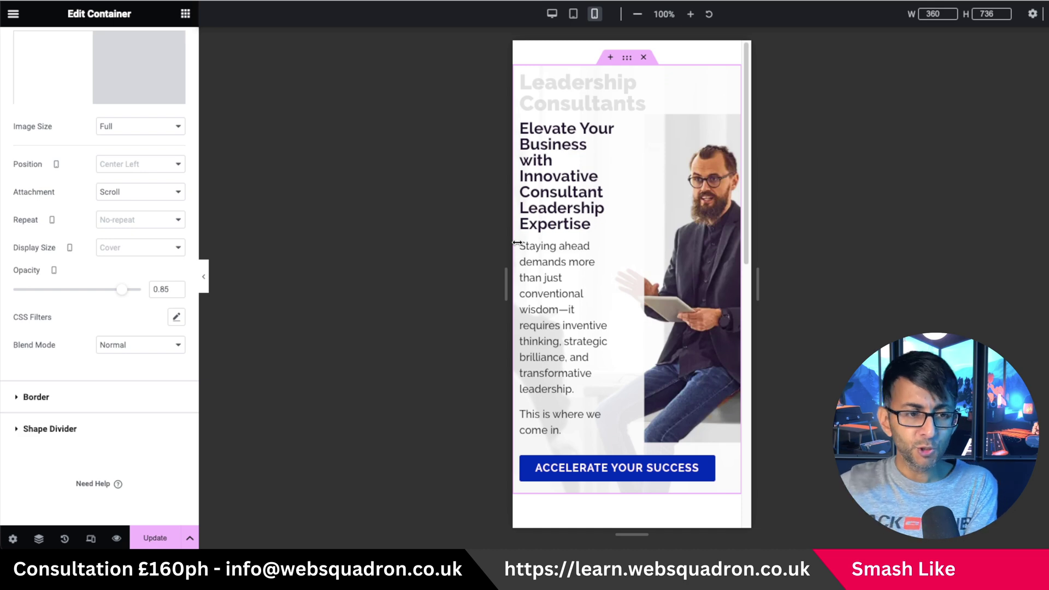
Step: Try a mobile background overlay opacity of 1, compare it with the desktop view, and set it back to 0.85
left_click_drag(123, 290, 143, 290)
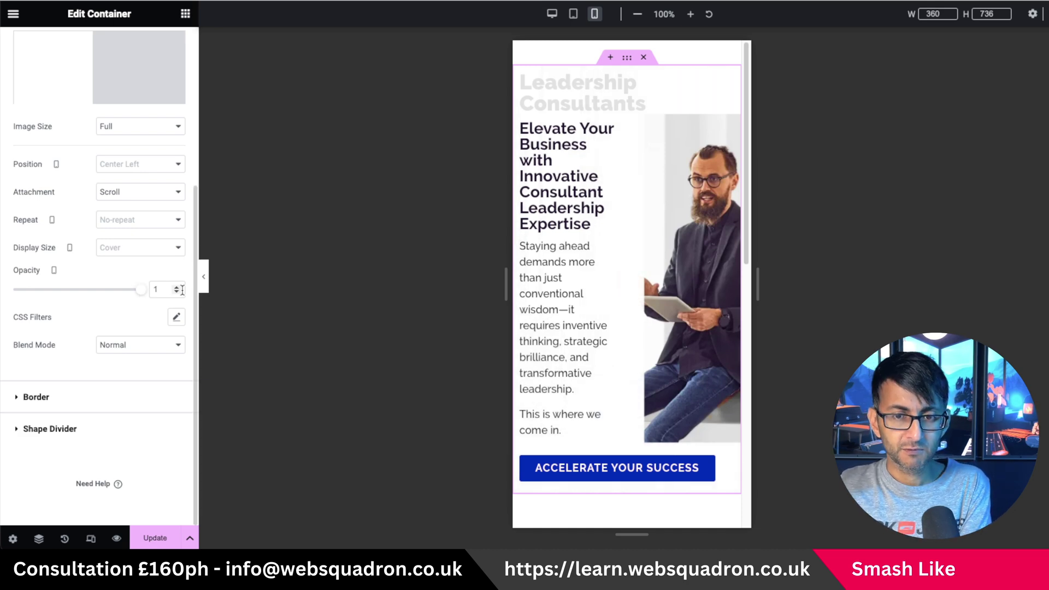
left_click(551, 15)
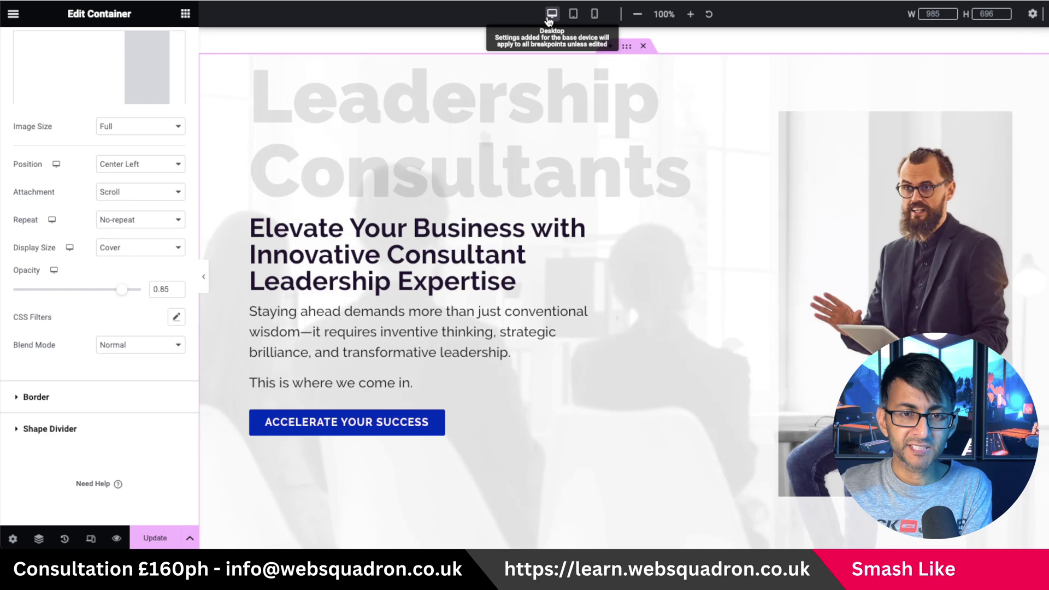
left_click(595, 14)
left_click_drag(141, 291, 124, 296)
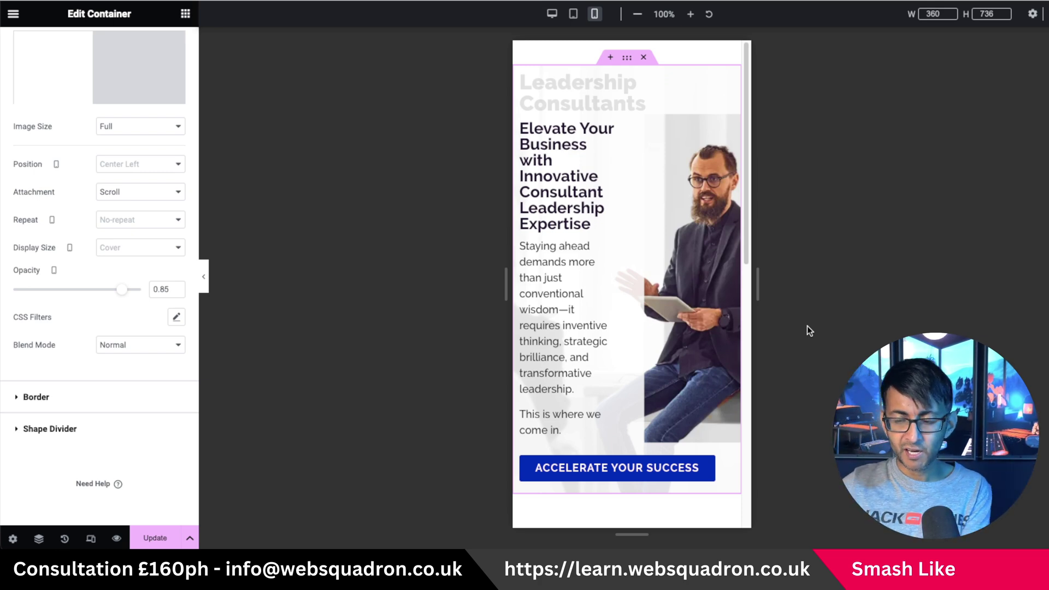
Step: Return to the desktop view and open the hero container's background image settings
left_click(552, 14)
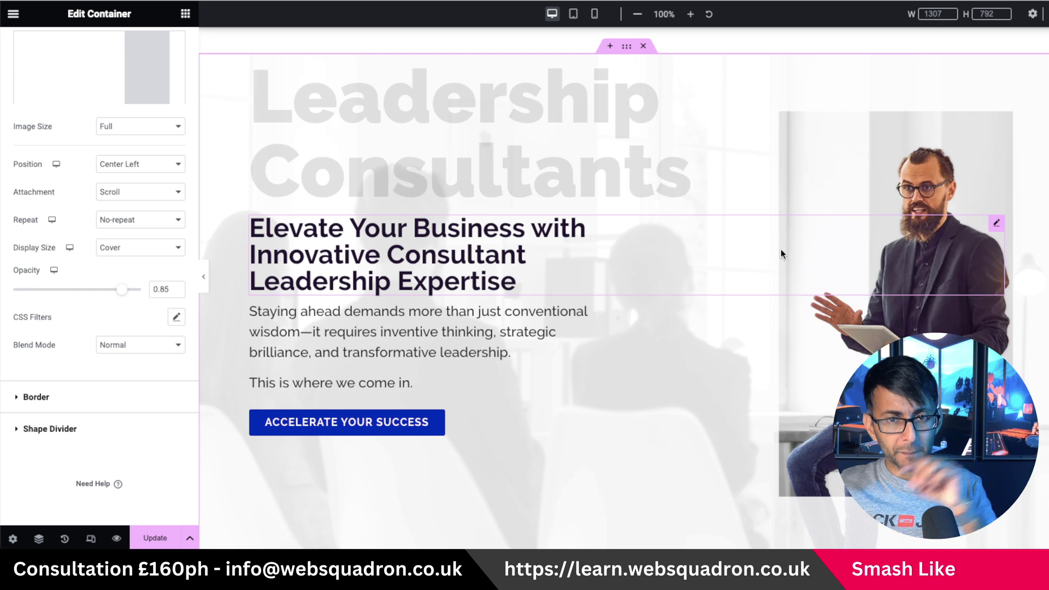
scroll(100, 184, "up", 3)
scroll(100, 184, "up", 1)
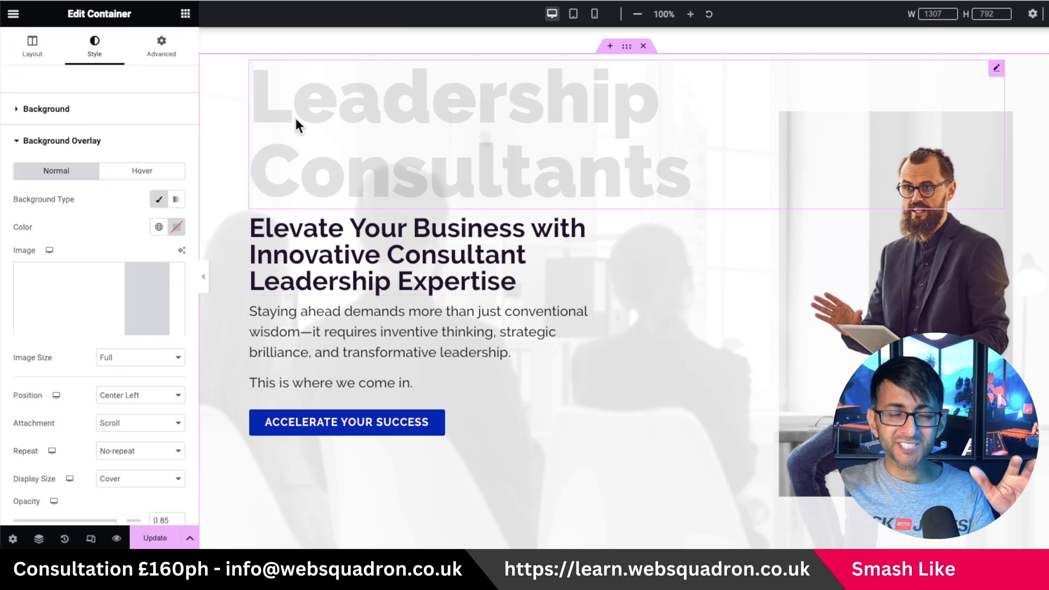
left_click(60, 108)
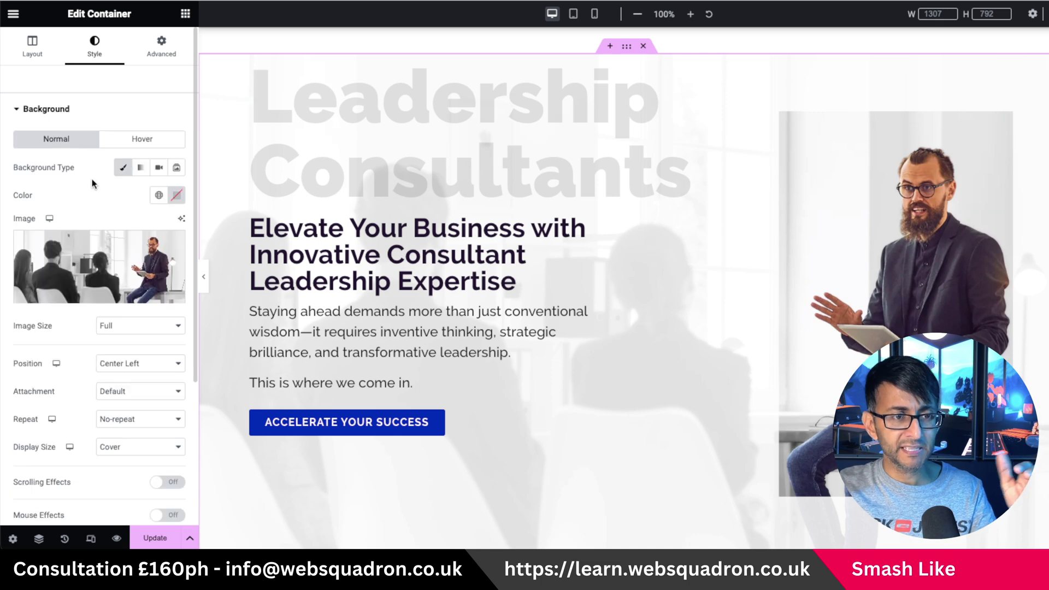